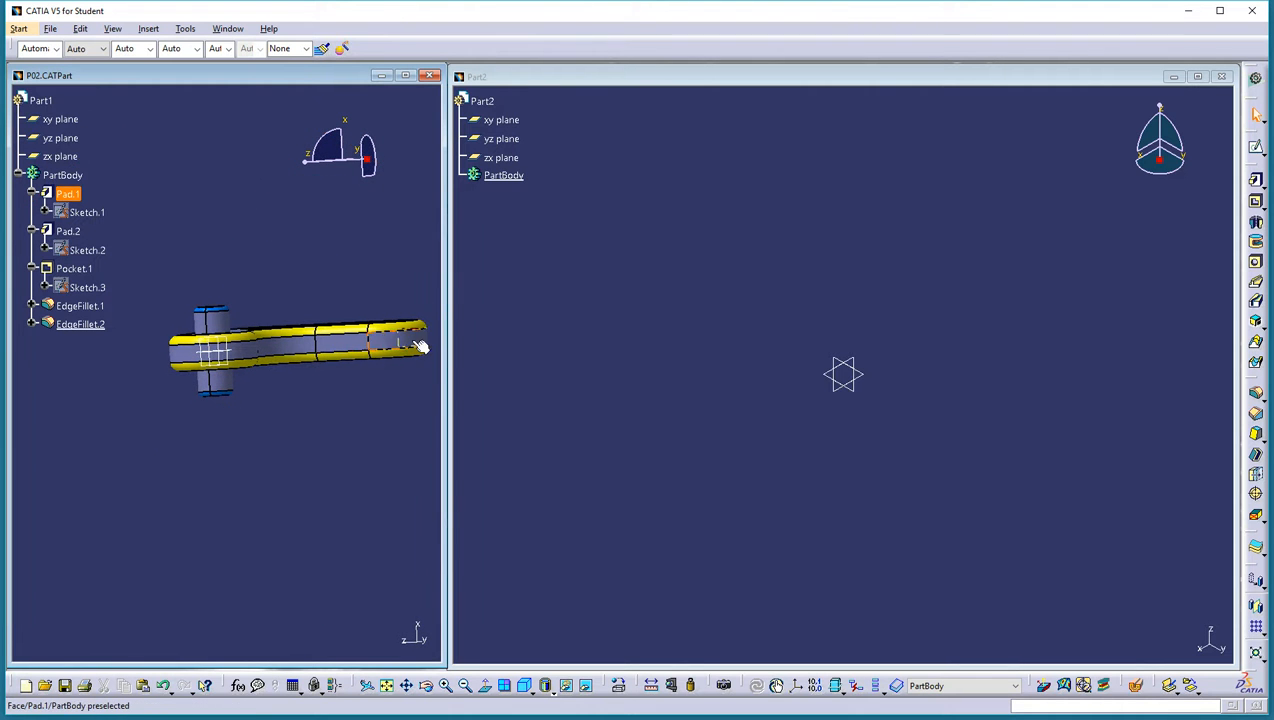
Start a new sketch on the xy plane of the empty Part2
{"action": "mouse_move", "coordinate": [293, 284]}
{"action": "middle_mouse_down"}
{"action": "mouse_move", "coordinate": [282, 361]}
{"action": "mouse_move", "coordinate": [233, 490]}
{"action": "mouse_move", "coordinate": [227, 622]}
{"action": "mouse_move", "coordinate": [264, 395]}
{"action": "mouse_move", "coordinate": [290, 392]}
{"action": "mouse_move", "coordinate": [293, 349]}
{"action": "mouse_move", "coordinate": [232, 296]}
{"action": "middle_mouse_up"}
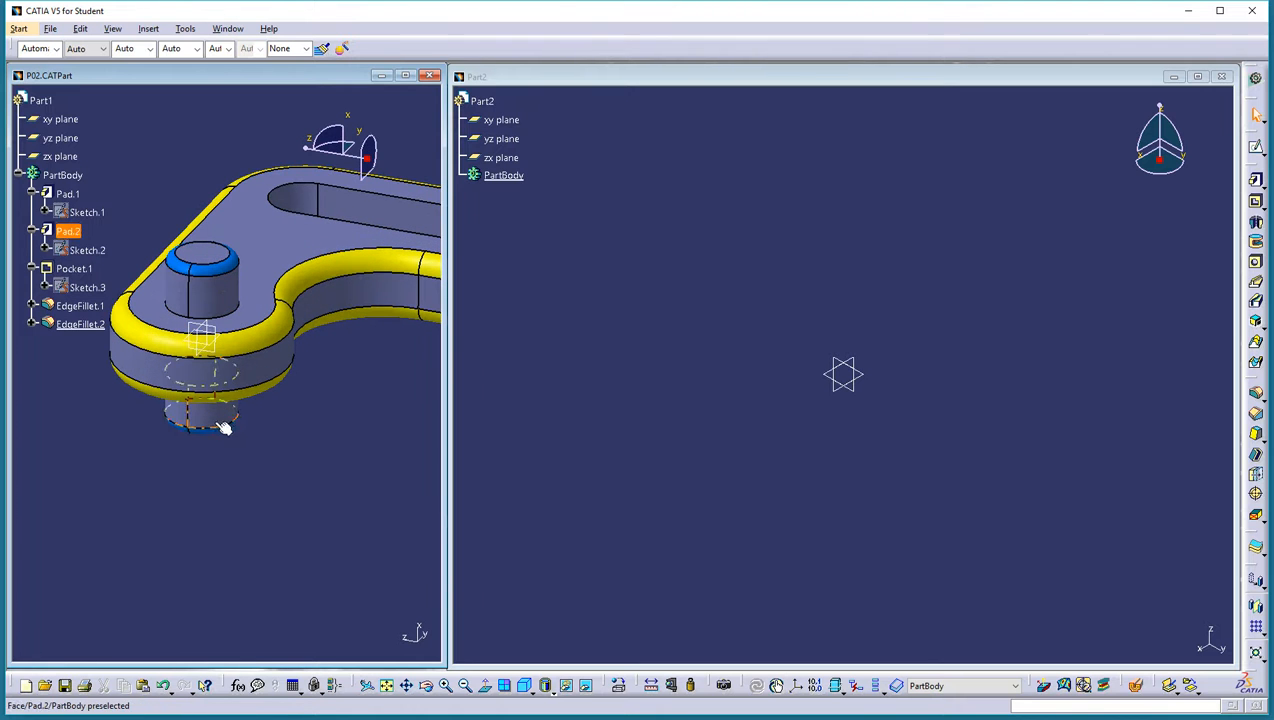
{"action": "middle_click_drag", "start_coordinate": [347, 372], "coordinate": [349, 457]}
{"action": "middle_click_drag", "start_coordinate": [298, 387], "coordinate": [240, 470]}
{"action": "left_click", "coordinate": [876, 452]}
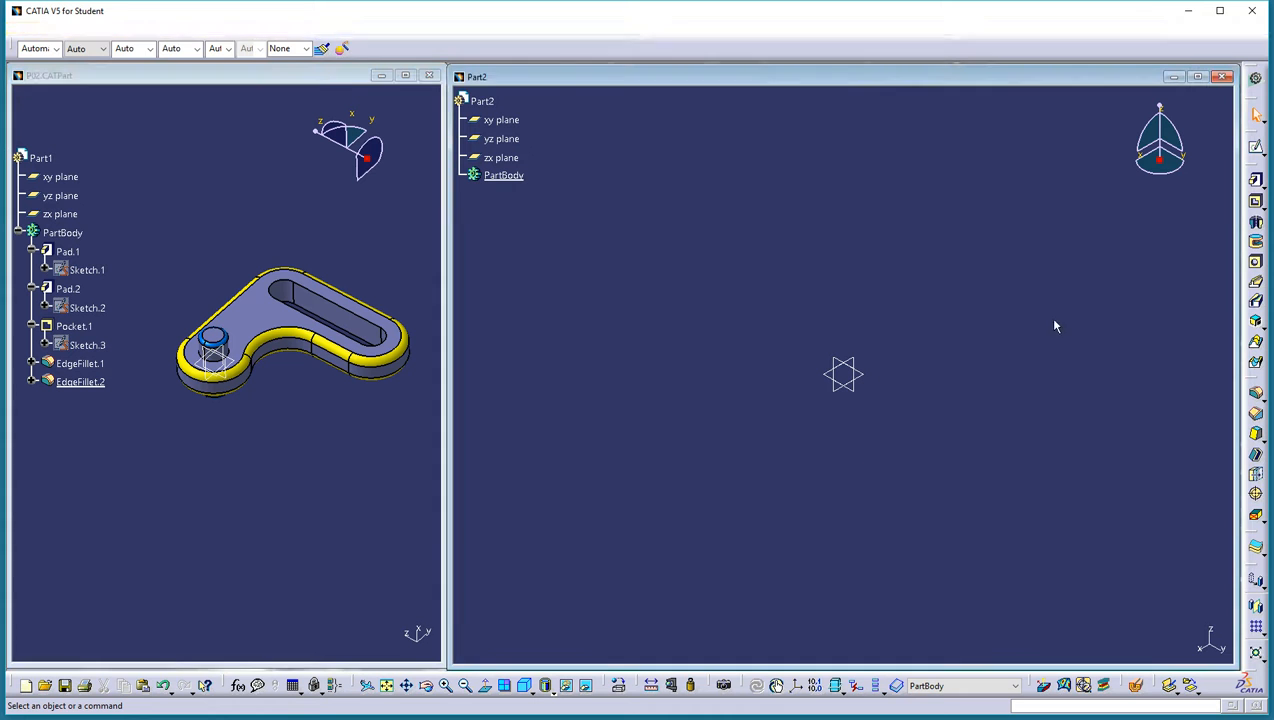
{"action": "left_click", "coordinate": [1255, 147]}
{"action": "left_click", "coordinate": [855, 374]}
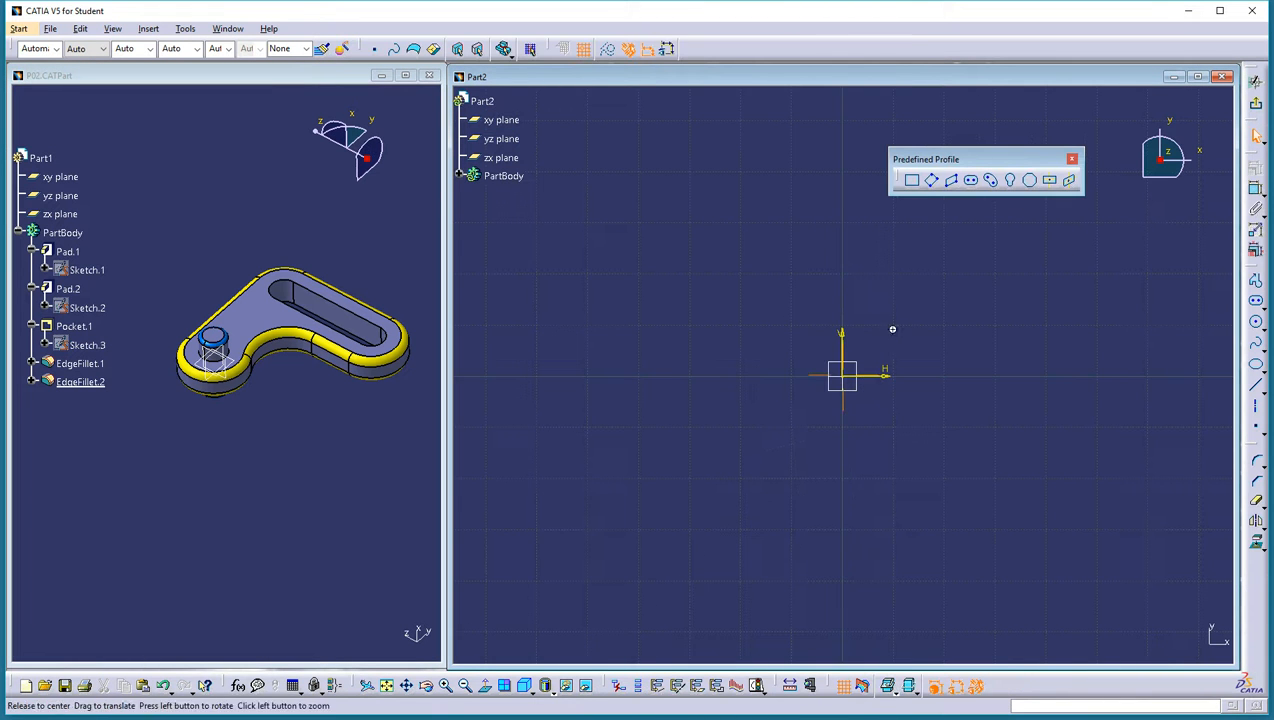
{"action": "middle_click", "coordinate": [889, 455]}
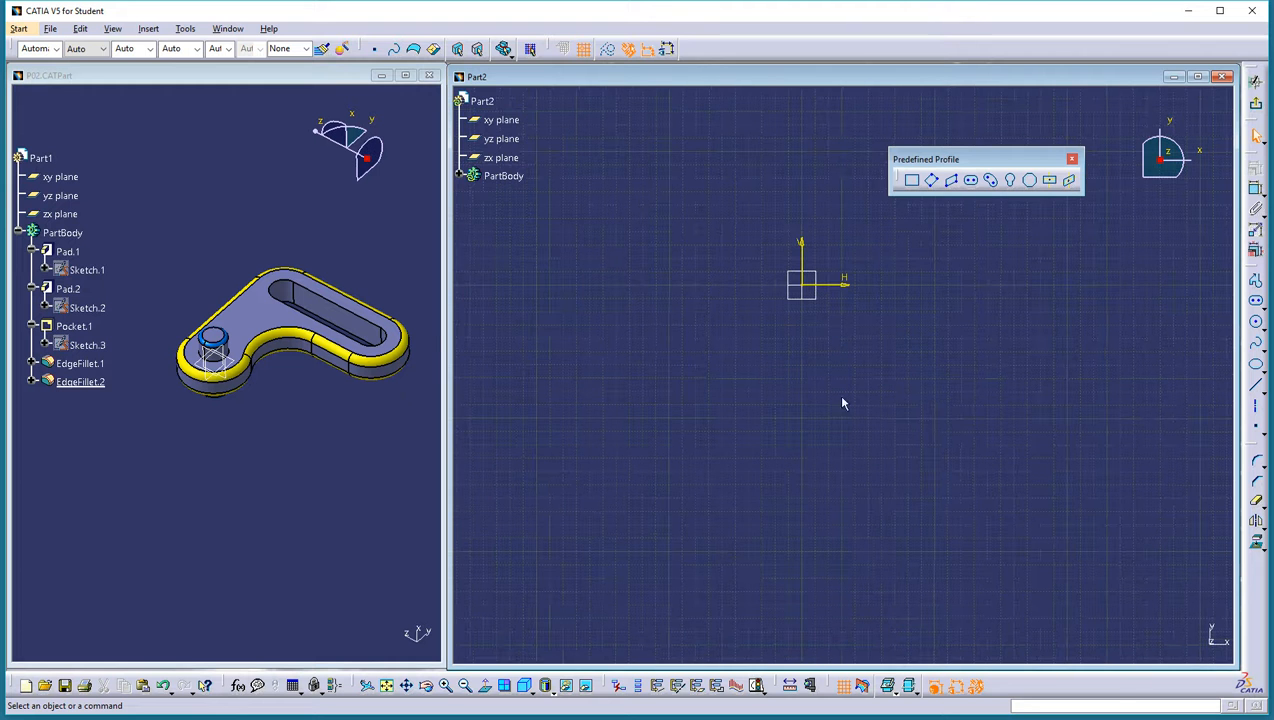
{"action": "middle_click", "coordinate": [876, 283]}
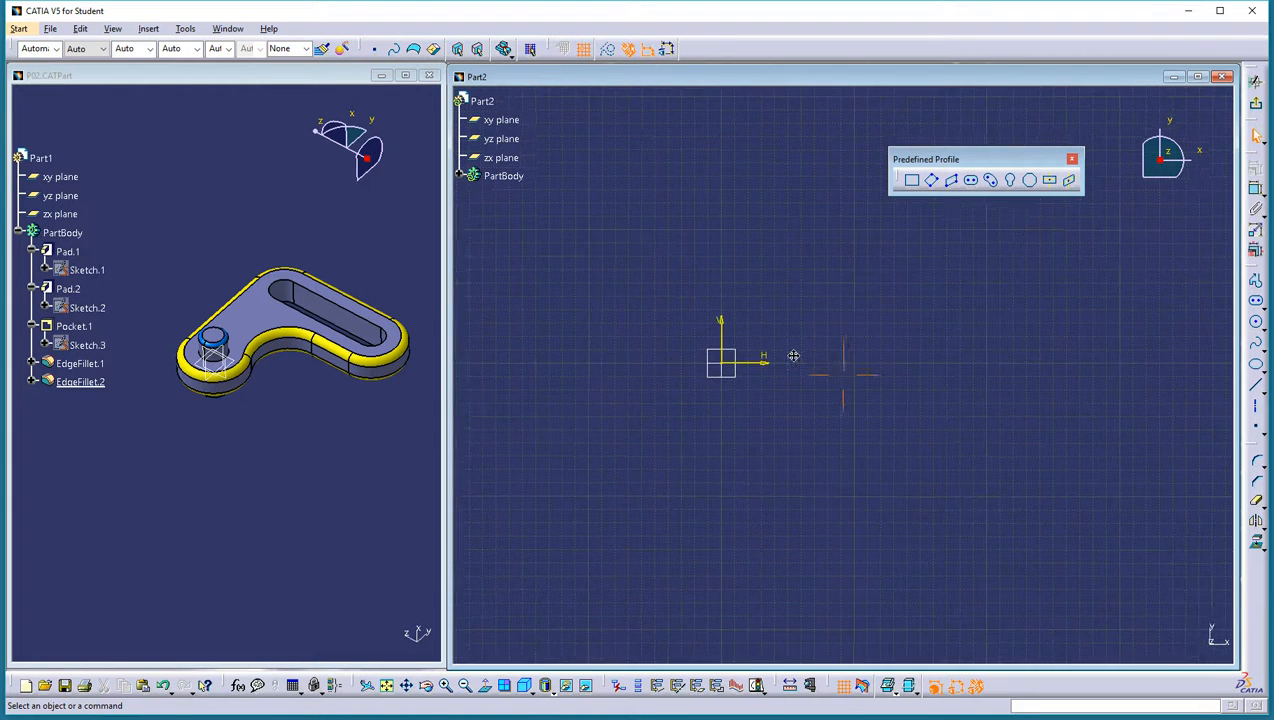
Open Sketch.1 under Pad.1 of the finished part P02 as the reference profile
{"action": "left_click", "coordinate": [85, 270]}
{"action": "double_click", "coordinate": [85, 270]}
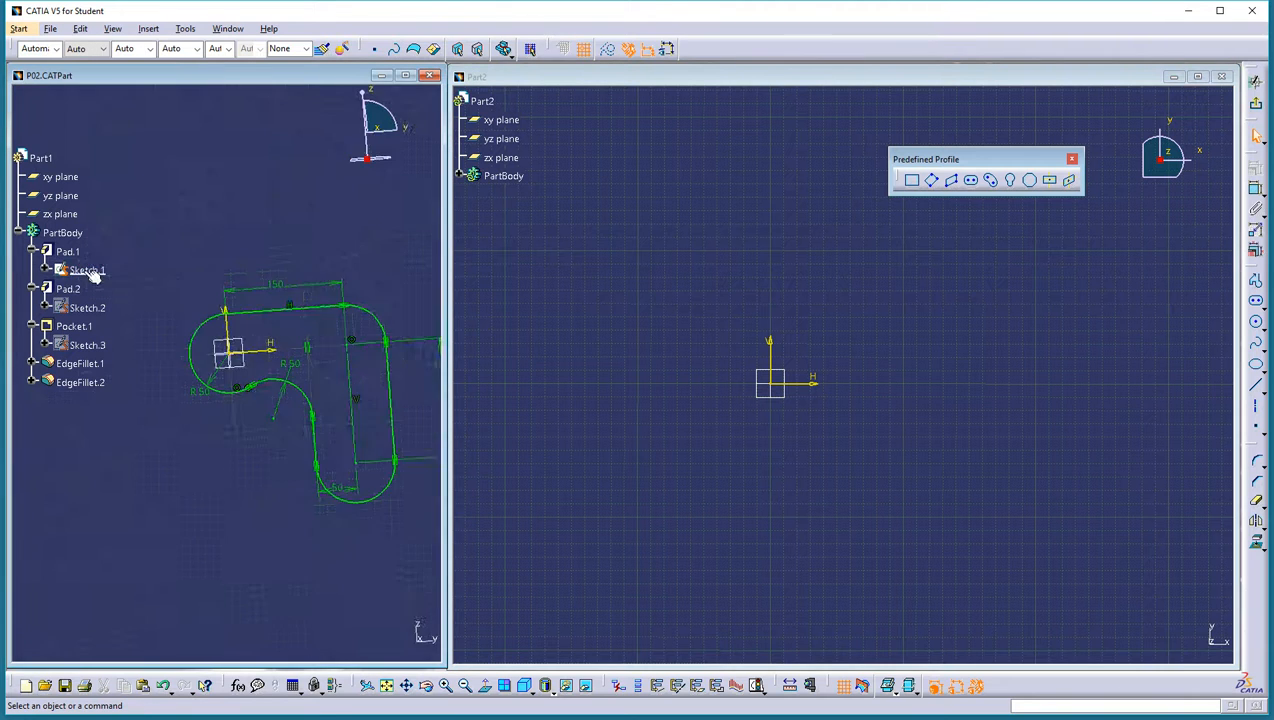
{"action": "mouse_move", "coordinate": [331, 288]}
{"action": "middle_mouse_down"}
{"action": "mouse_move", "coordinate": [278, 251]}
{"action": "mouse_move", "coordinate": [334, 238]}
{"action": "middle_mouse_up"}
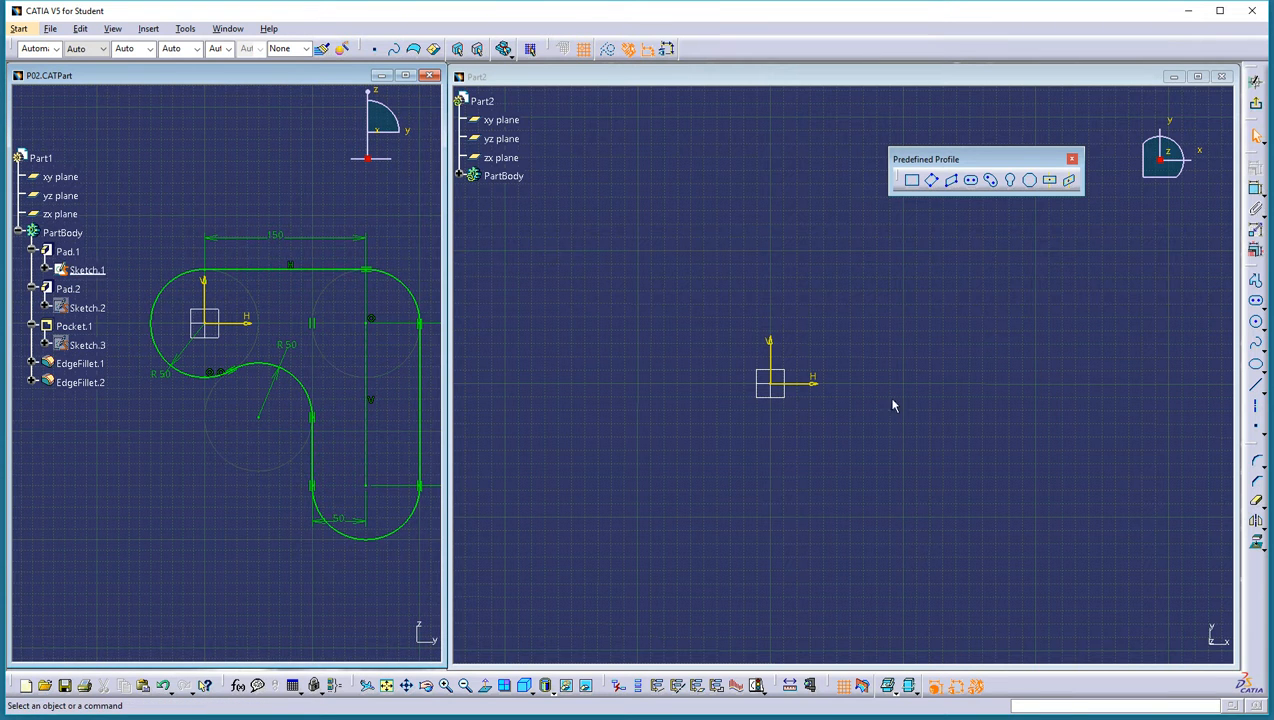
Sketch a circle of about 60 mm radius centred on the origin in Part2
{"action": "left_click", "coordinate": [1255, 320]}
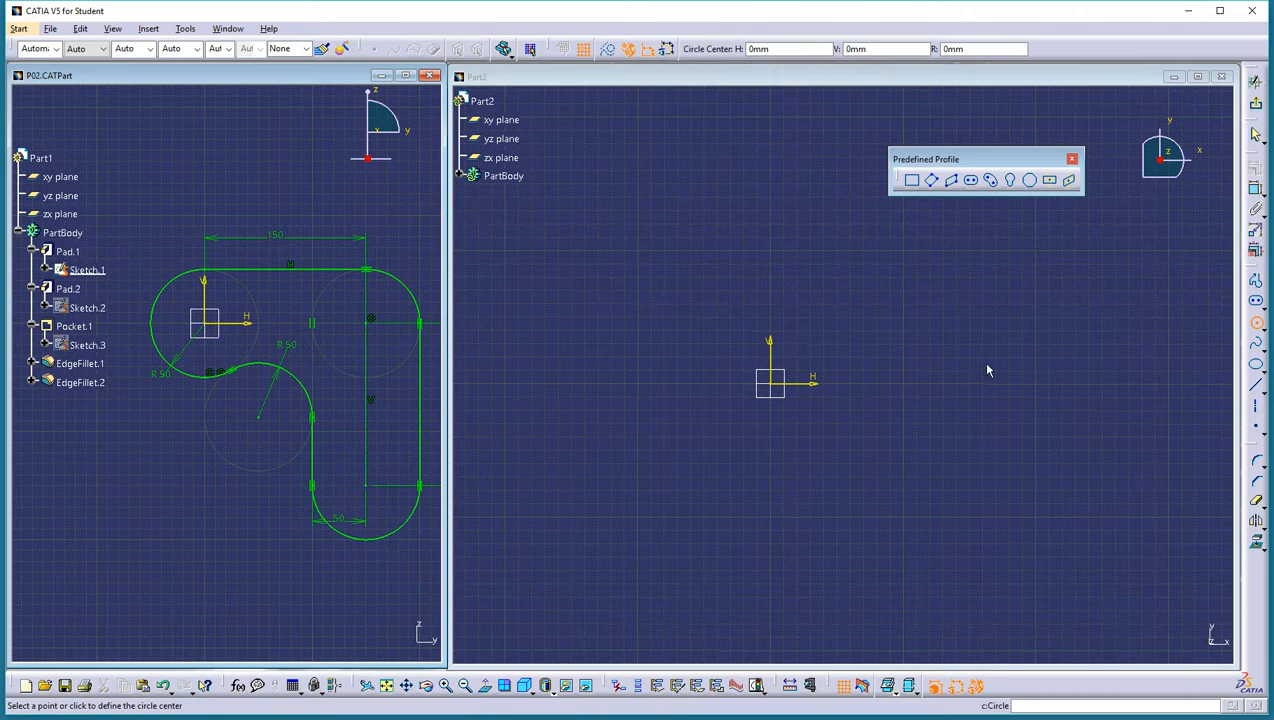
{"action": "left_click", "coordinate": [778, 390]}
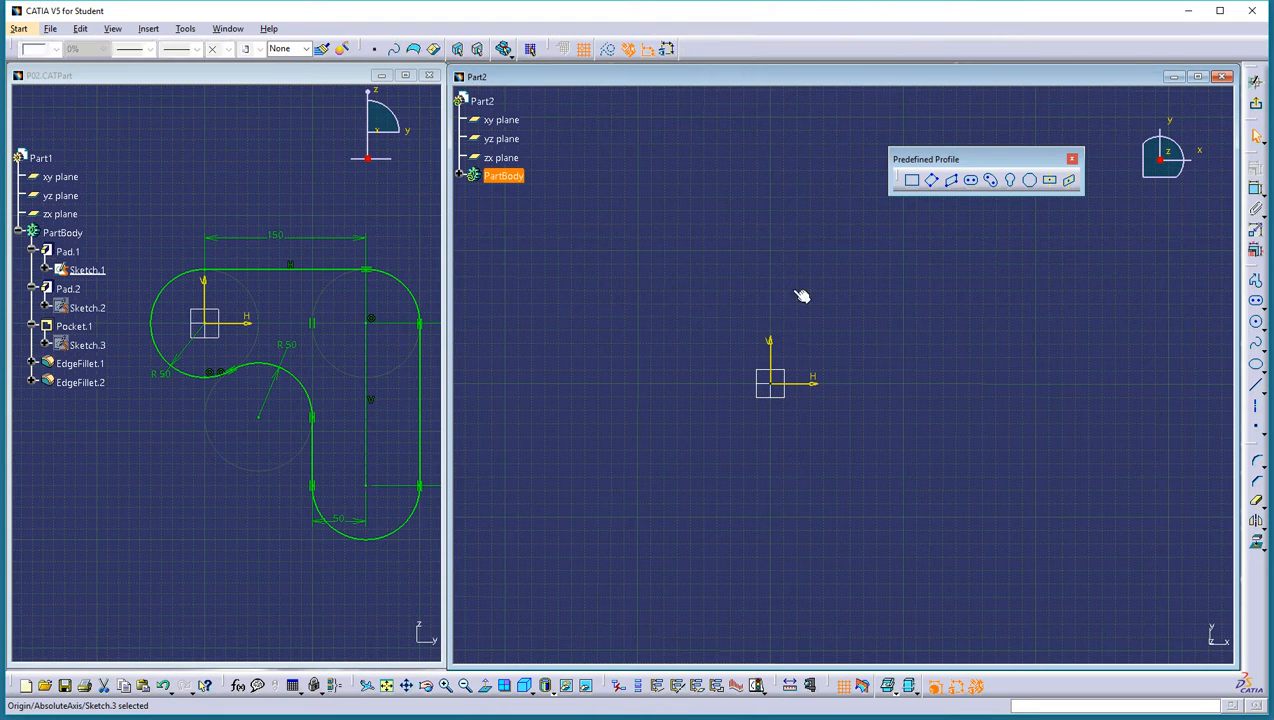
{"action": "left_click", "coordinate": [1256, 320]}
{"action": "left_click", "coordinate": [777, 389]}
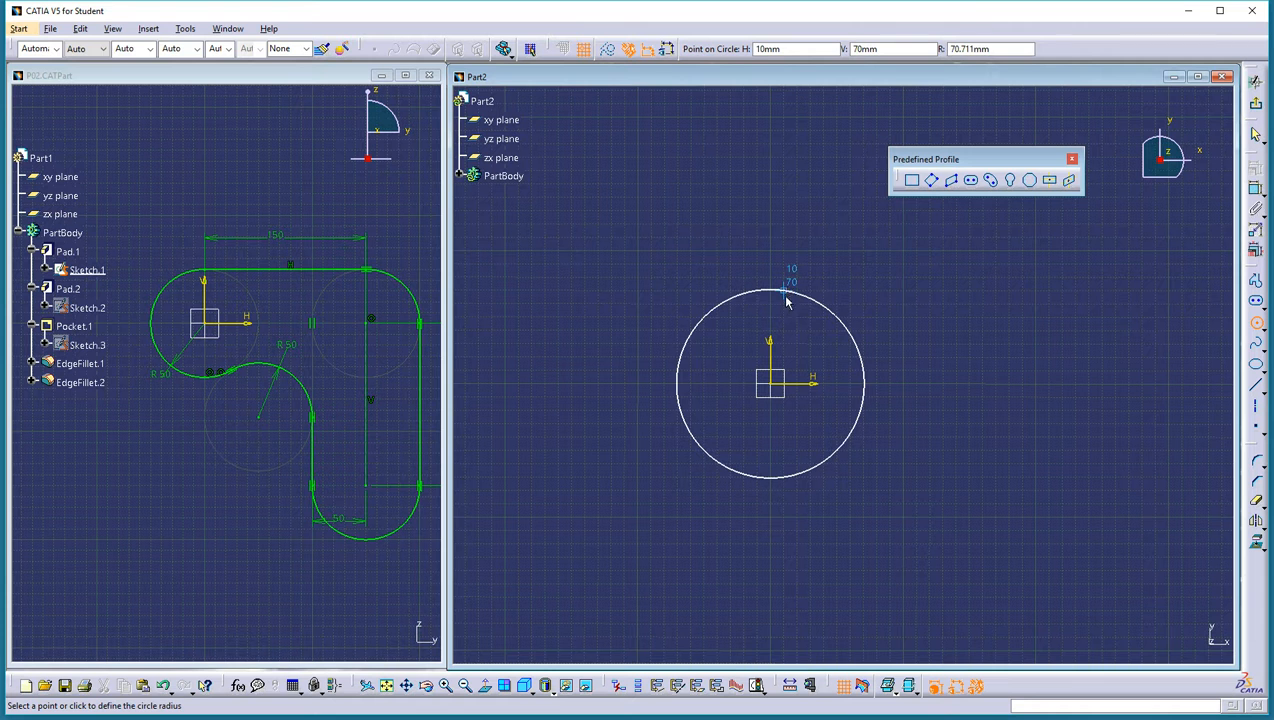
{"action": "left_click", "coordinate": [786, 305]}
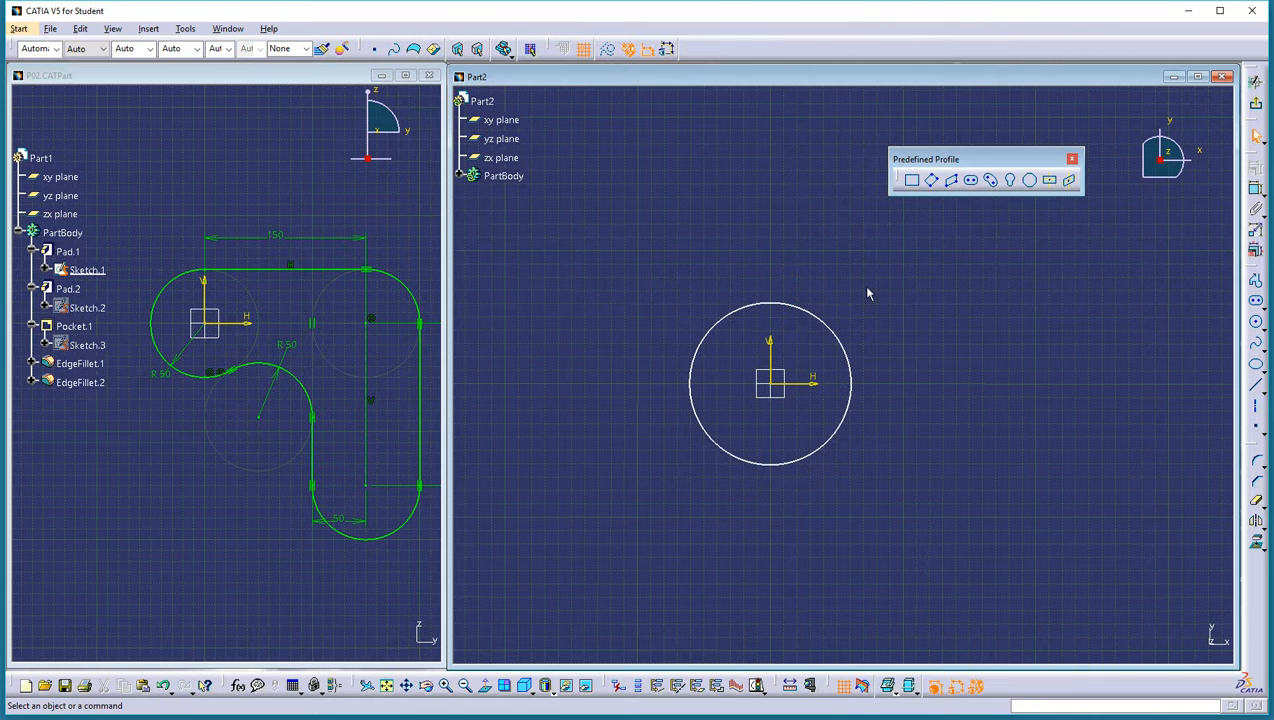
{"action": "mouse_move", "coordinate": [913, 315]}
{"action": "middle_mouse_down"}
{"action": "mouse_move", "coordinate": [898, 273]}
{"action": "mouse_move", "coordinate": [908, 364]}
{"action": "mouse_move", "coordinate": [867, 313]}
{"action": "mouse_move", "coordinate": [813, 295]}
{"action": "middle_mouse_up"}
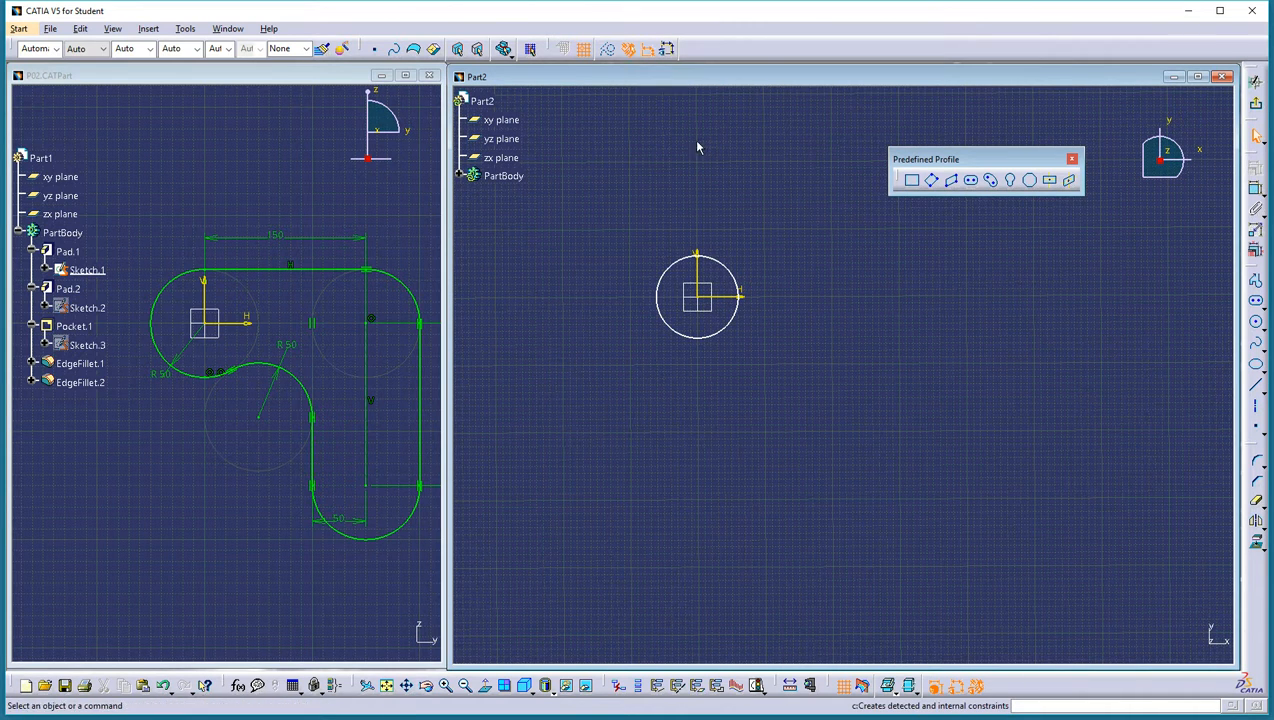
Sketch a vertical elongated hole of 60 mm radius, with its upper centre on the horizontal axis about 200 mm from the origin
{"action": "left_click", "coordinate": [1256, 302]}
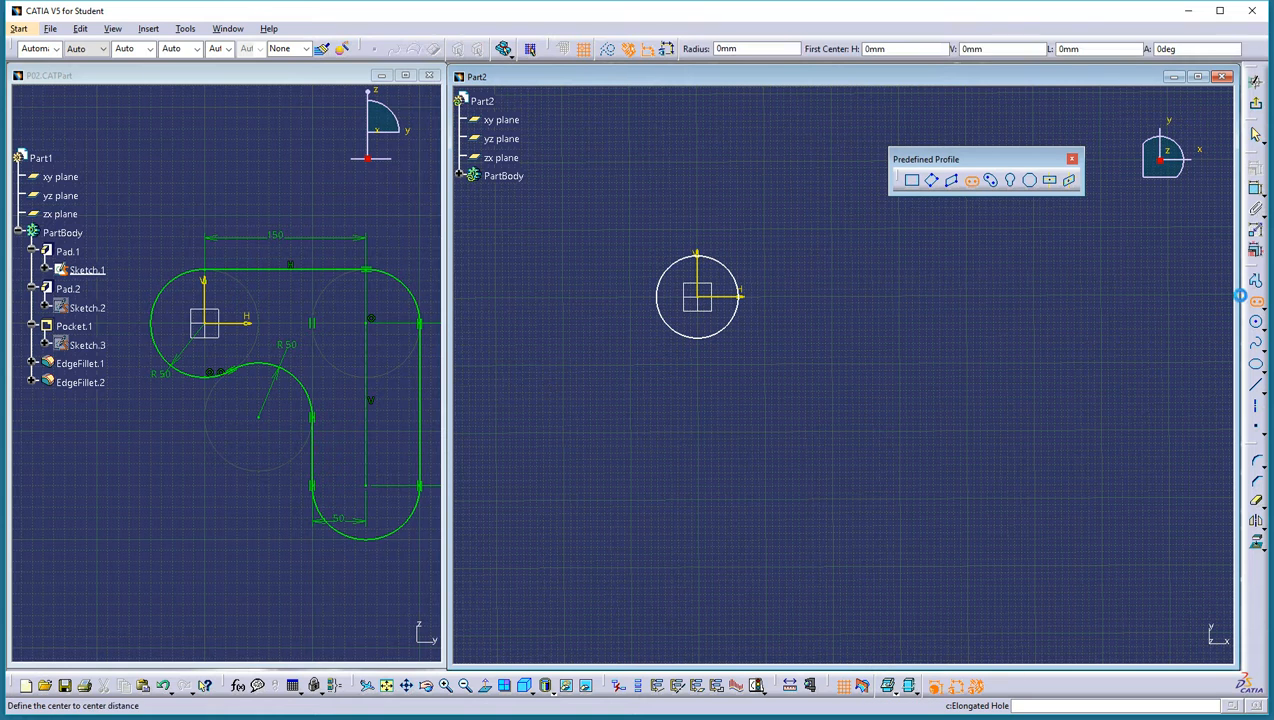
{"action": "left_click", "coordinate": [833, 300]}
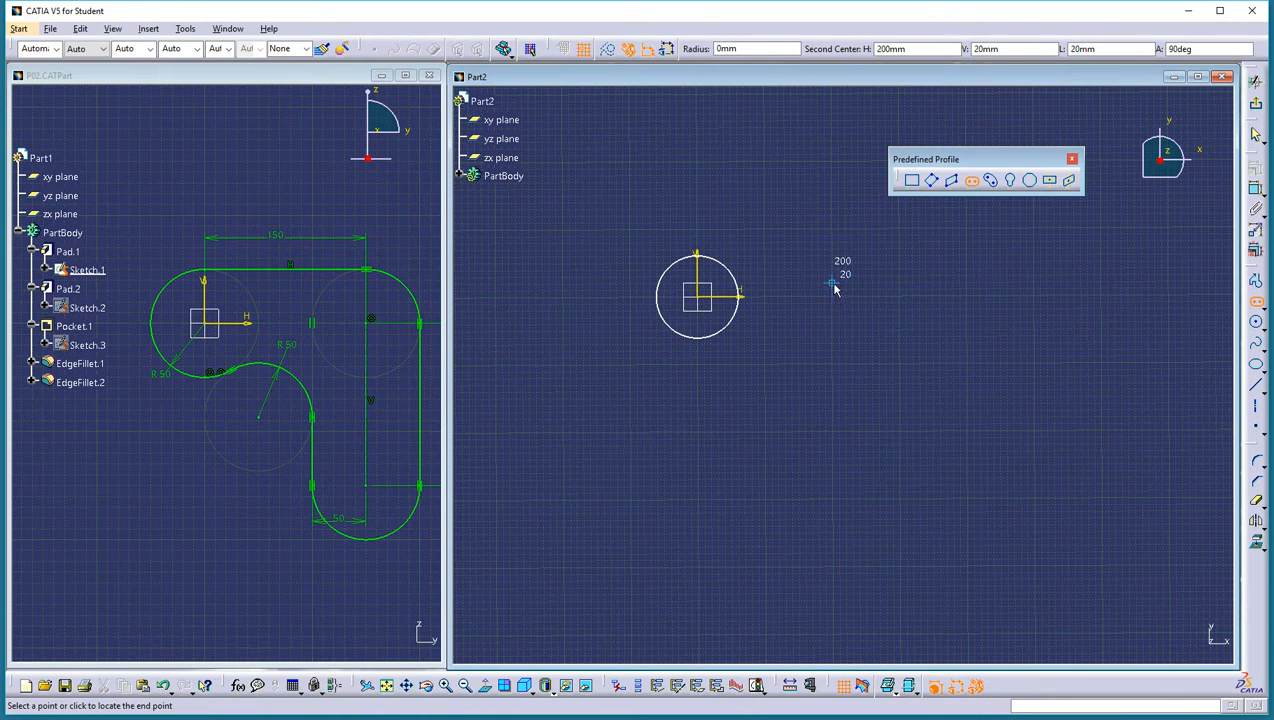
{"action": "left_click", "coordinate": [833, 411]}
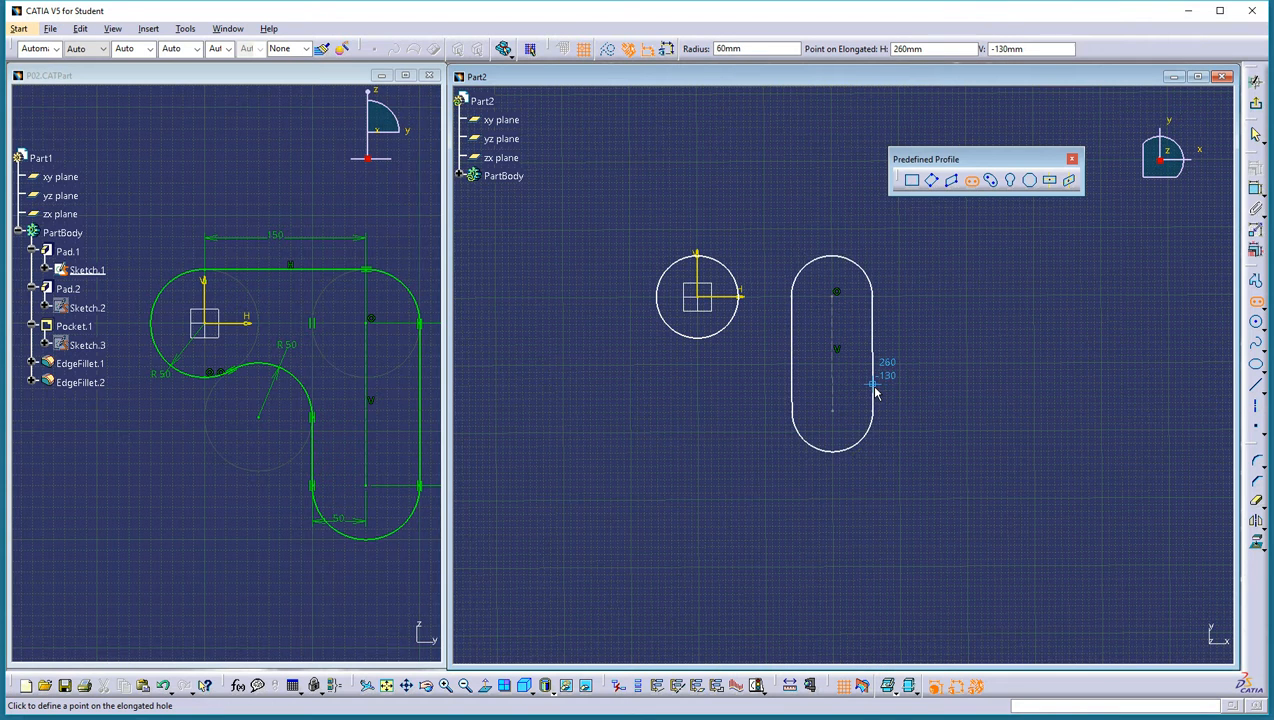
{"action": "left_click", "coordinate": [874, 391]}
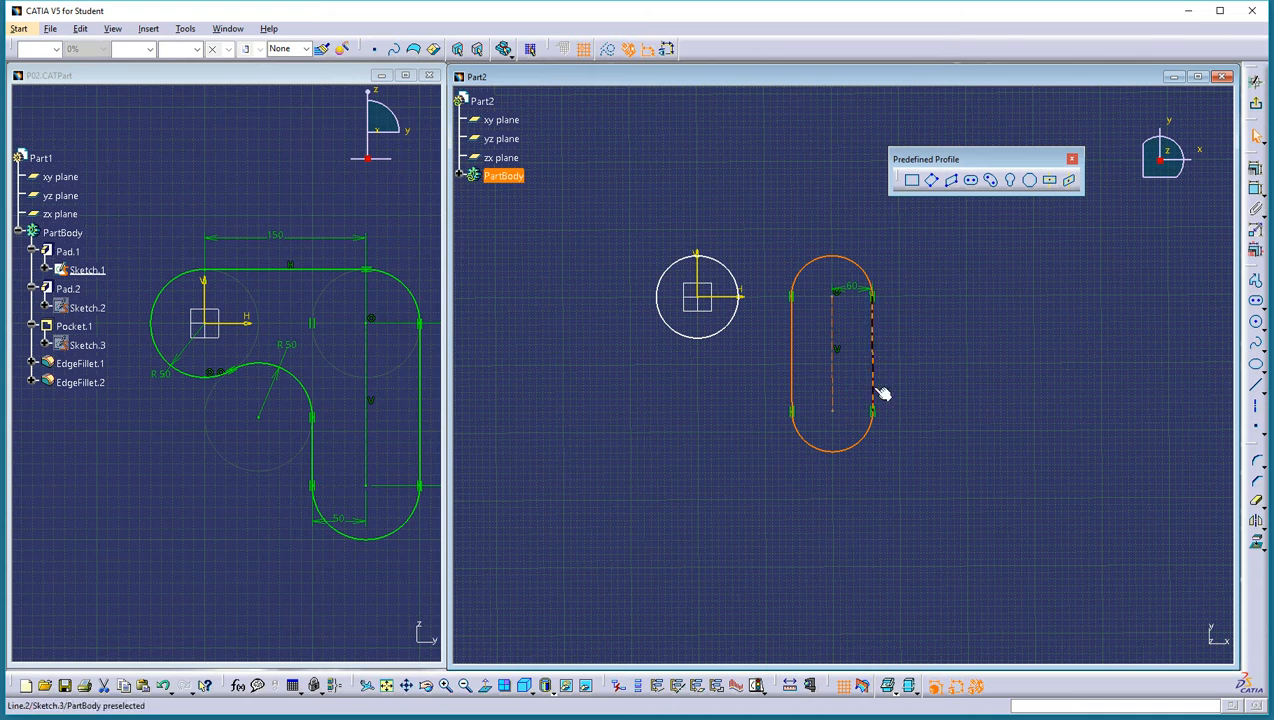
{"action": "left_click", "coordinate": [912, 279]}
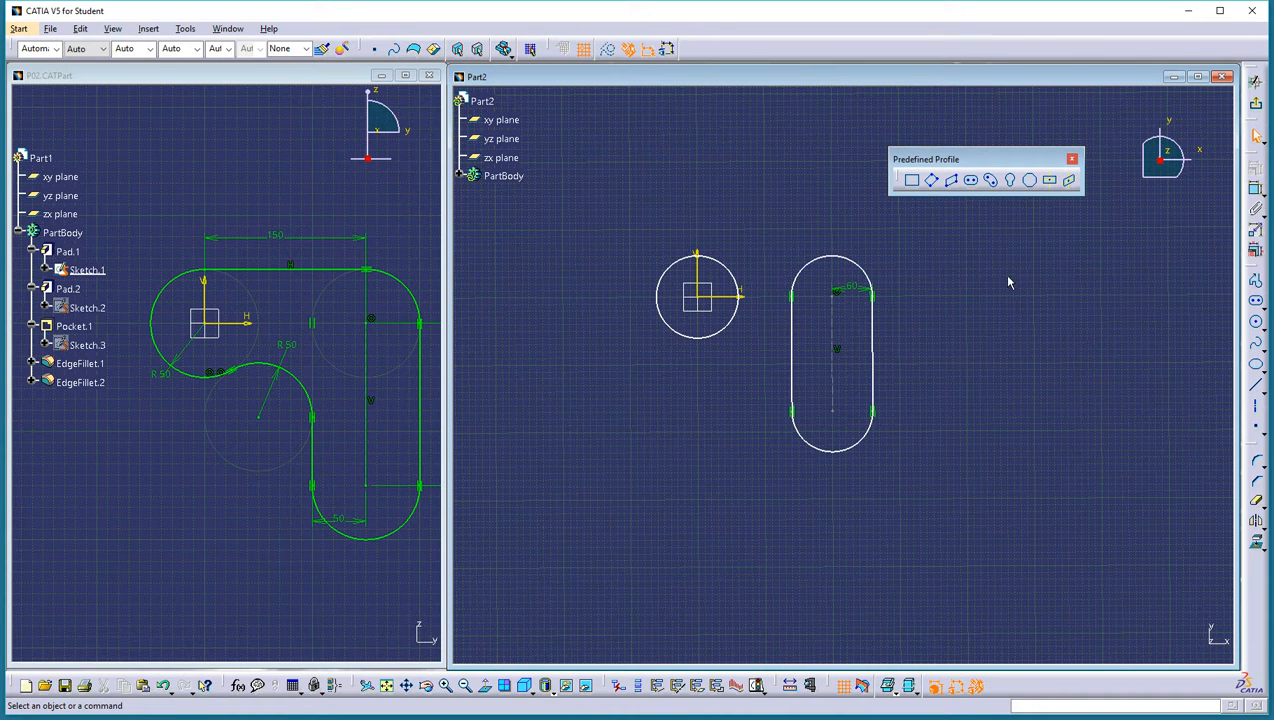
Reposition the elongated hole's centreline and lower centre point slightly by freehand movement
{"action": "mouse_move", "coordinate": [832, 340]}
{"action": "left_mouse_down"}
{"action": "mouse_move", "coordinate": [808, 341]}
{"action": "mouse_move", "coordinate": [842, 347]}
{"action": "mouse_move", "coordinate": [828, 343]}
{"action": "left_mouse_up"}
{"action": "left_click", "coordinate": [840, 303]}
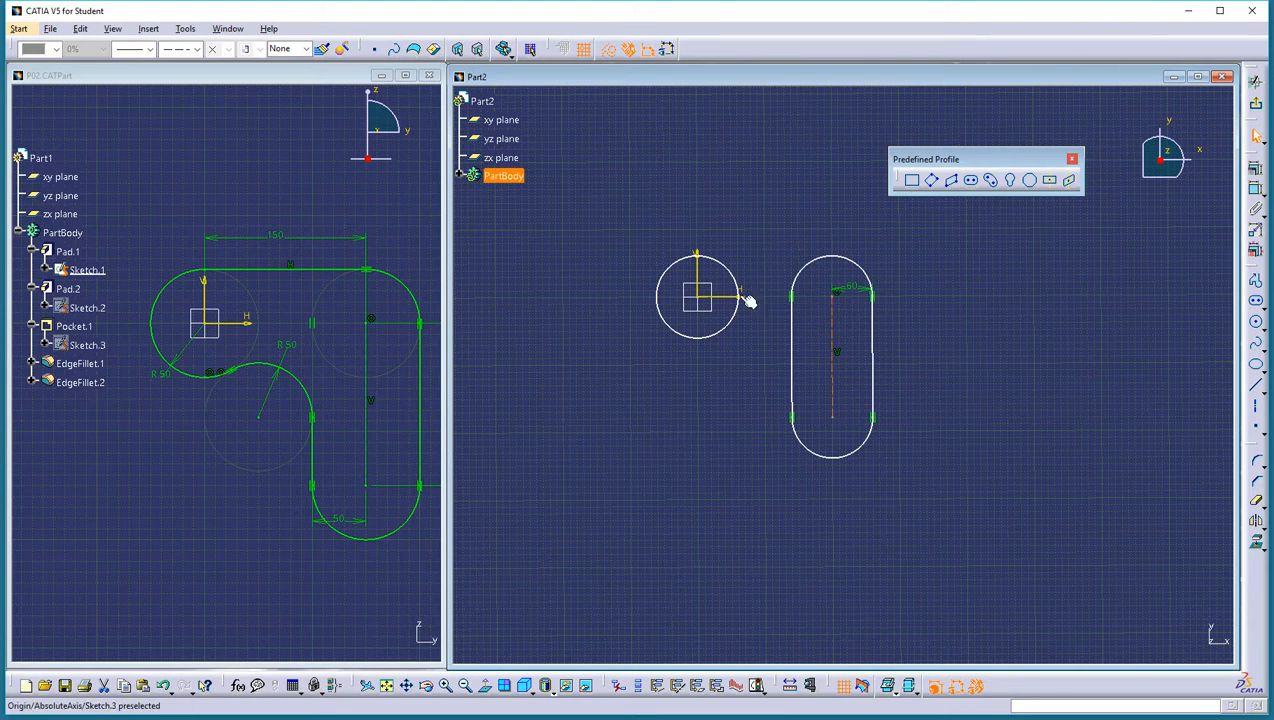
{"action": "mouse_move", "coordinate": [931, 344]}
{"action": "middle_mouse_down", "text": "ctrl"}
{"action": "mouse_move", "coordinate": [930, 307]}
{"action": "mouse_move", "coordinate": [865, 268]}
{"action": "middle_mouse_up", "text": "ctrl"}
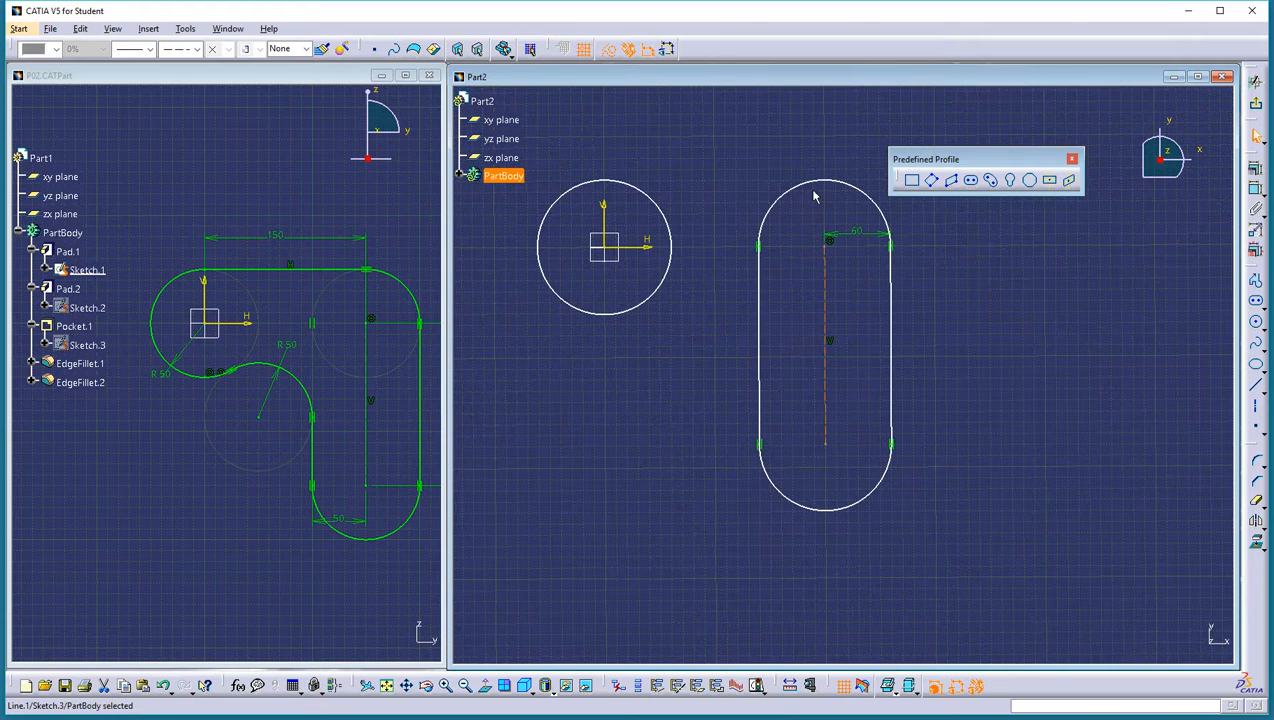
{"action": "left_click", "coordinate": [827, 437]}
{"action": "mouse_move", "coordinate": [827, 437]}
{"action": "left_mouse_down"}
{"action": "mouse_move", "coordinate": [842, 418]}
{"action": "mouse_move", "coordinate": [777, 432]}
{"action": "mouse_move", "coordinate": [868, 416]}
{"action": "mouse_move", "coordinate": [802, 436]}
{"action": "left_mouse_up"}
{"action": "left_click", "coordinate": [1024, 388]}
{"action": "mouse_move", "coordinate": [952, 339]}
{"action": "middle_mouse_down"}
{"action": "mouse_move", "coordinate": [1046, 379]}
{"action": "mouse_move", "coordinate": [1047, 356]}
{"action": "middle_mouse_up"}
{"action": "left_click", "coordinate": [1046, 385]}
Draw a horizontal line from the upper edge of the circle to the upper arc of the elongated hole
{"action": "middle_click_drag", "start_coordinate": [765, 336], "coordinate": [759, 431]}
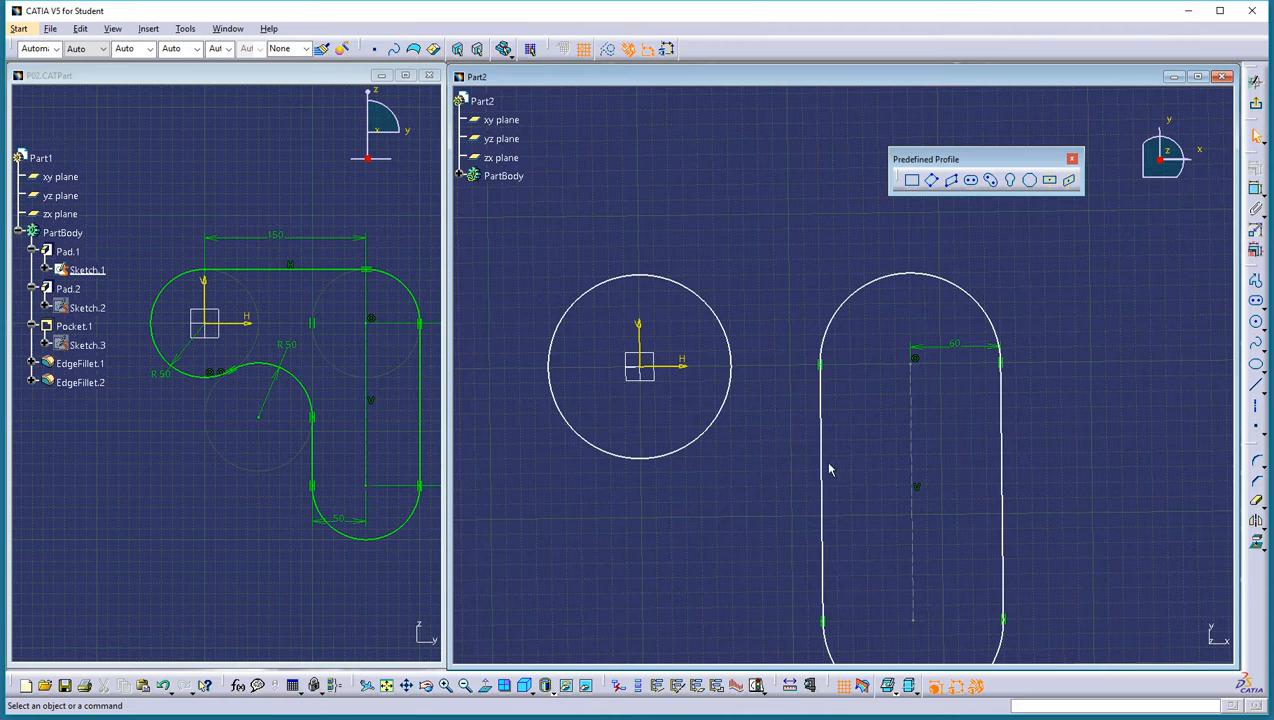
{"action": "left_click", "coordinate": [1256, 382]}
{"action": "left_click", "coordinate": [683, 286]}
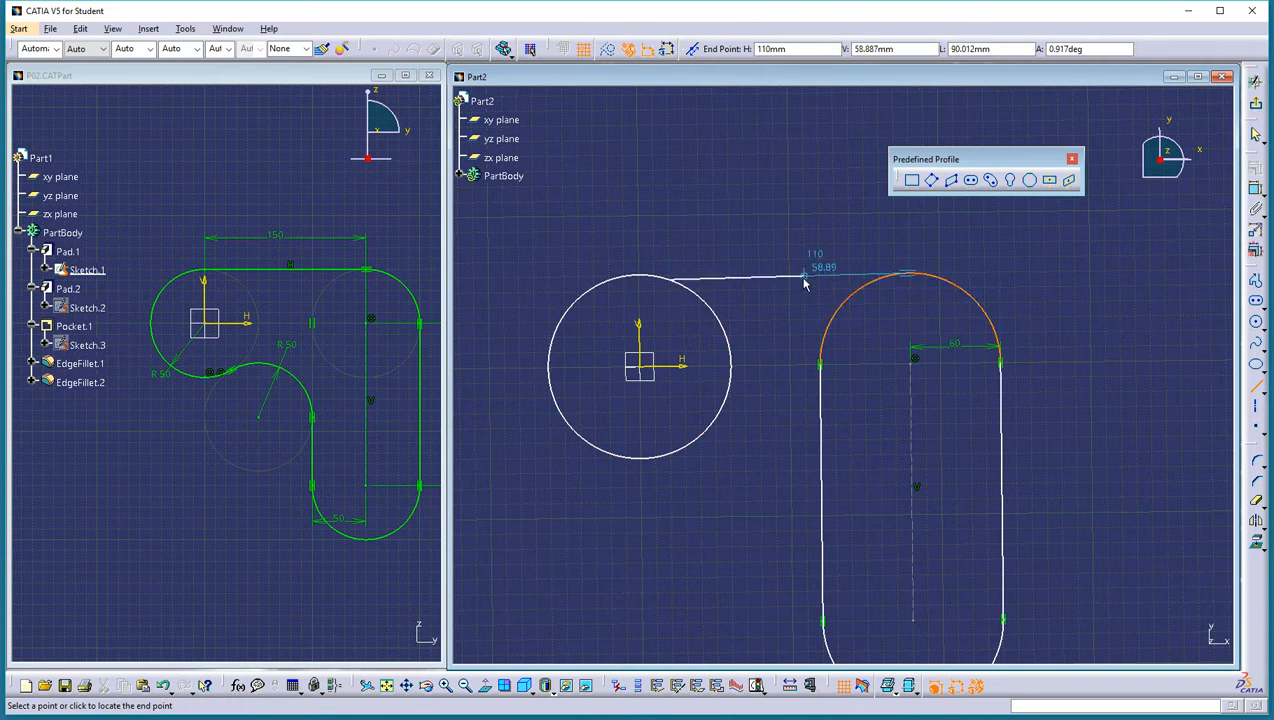
{"action": "left_click", "coordinate": [884, 283]}
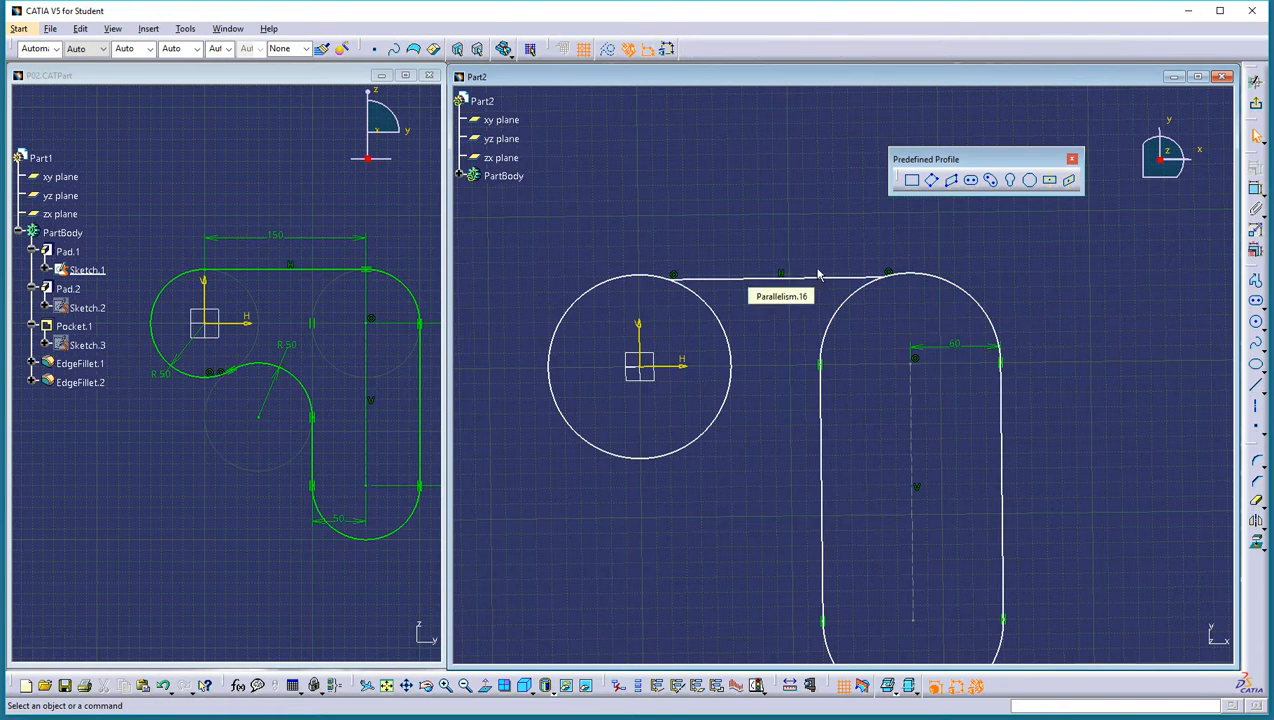
Apply a tangency constraint between the horizontal line and the elongated hole's upper arc
{"action": "left_click", "coordinate": [918, 281]}
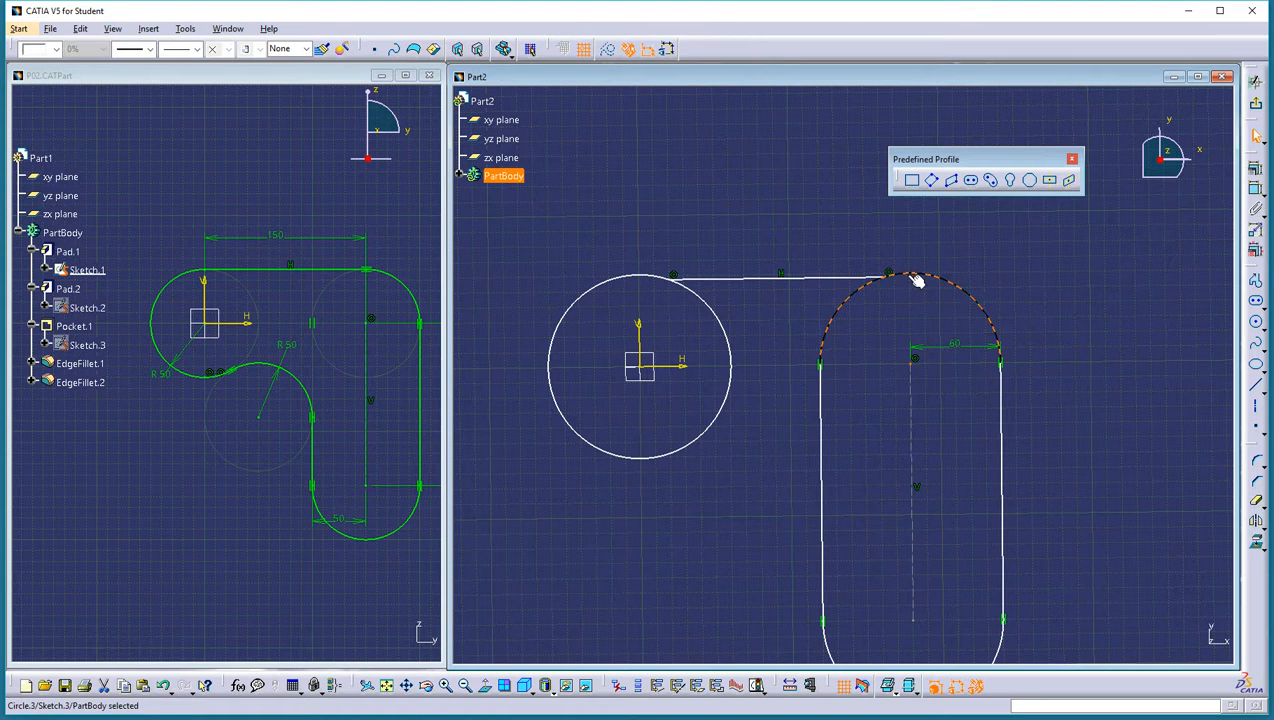
{"action": "left_click", "coordinate": [856, 279], "text": "ctrl"}
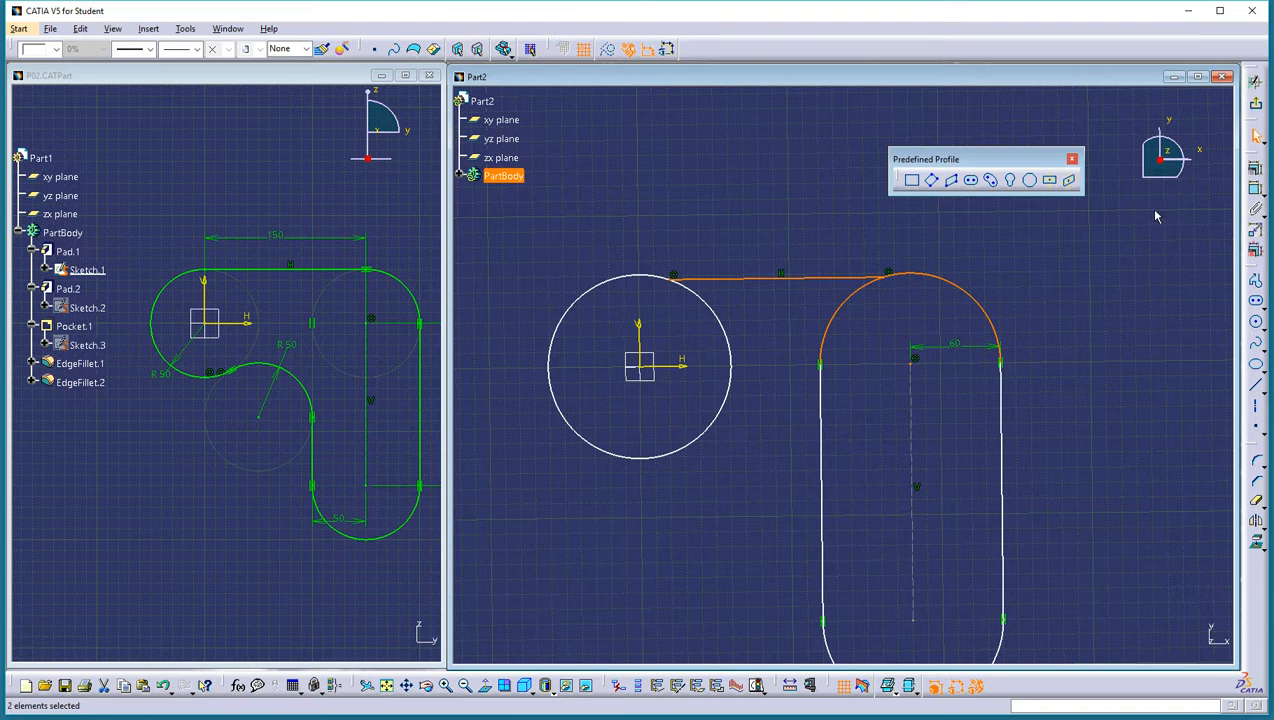
{"action": "left_click", "coordinate": [1254, 168]}
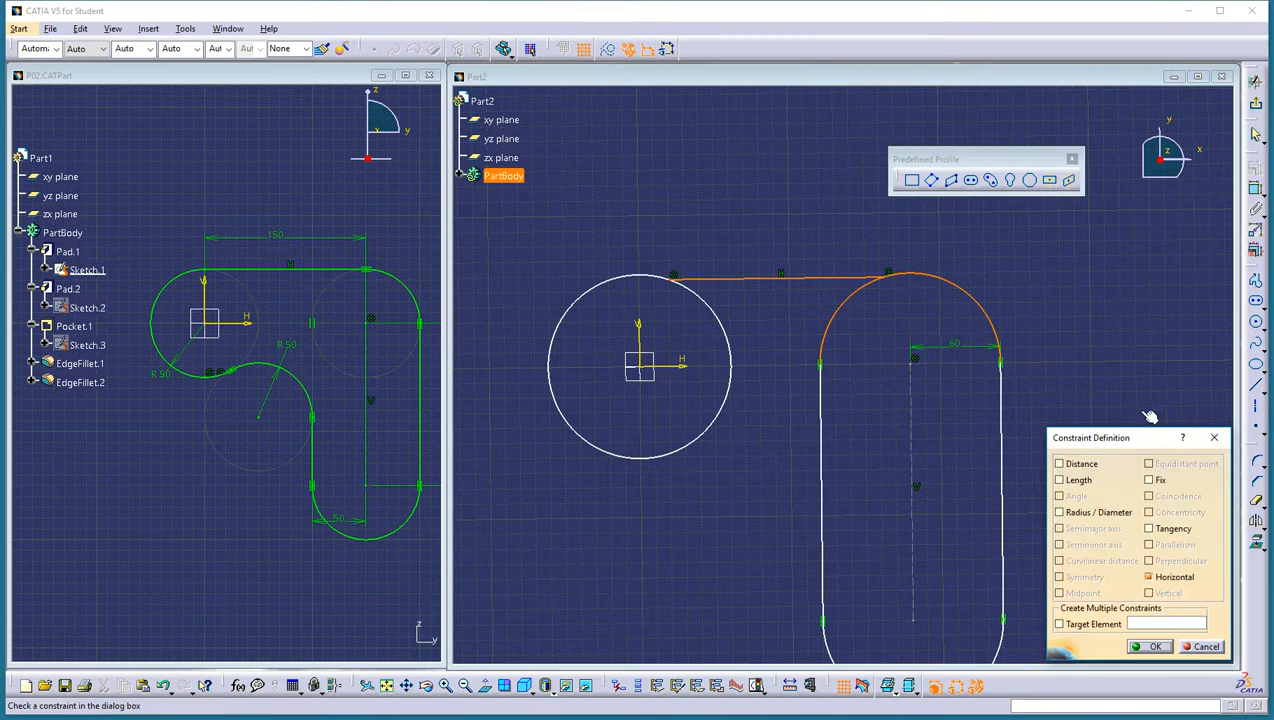
{"action": "left_click_drag", "start_coordinate": [1131, 444], "coordinate": [1104, 317]}
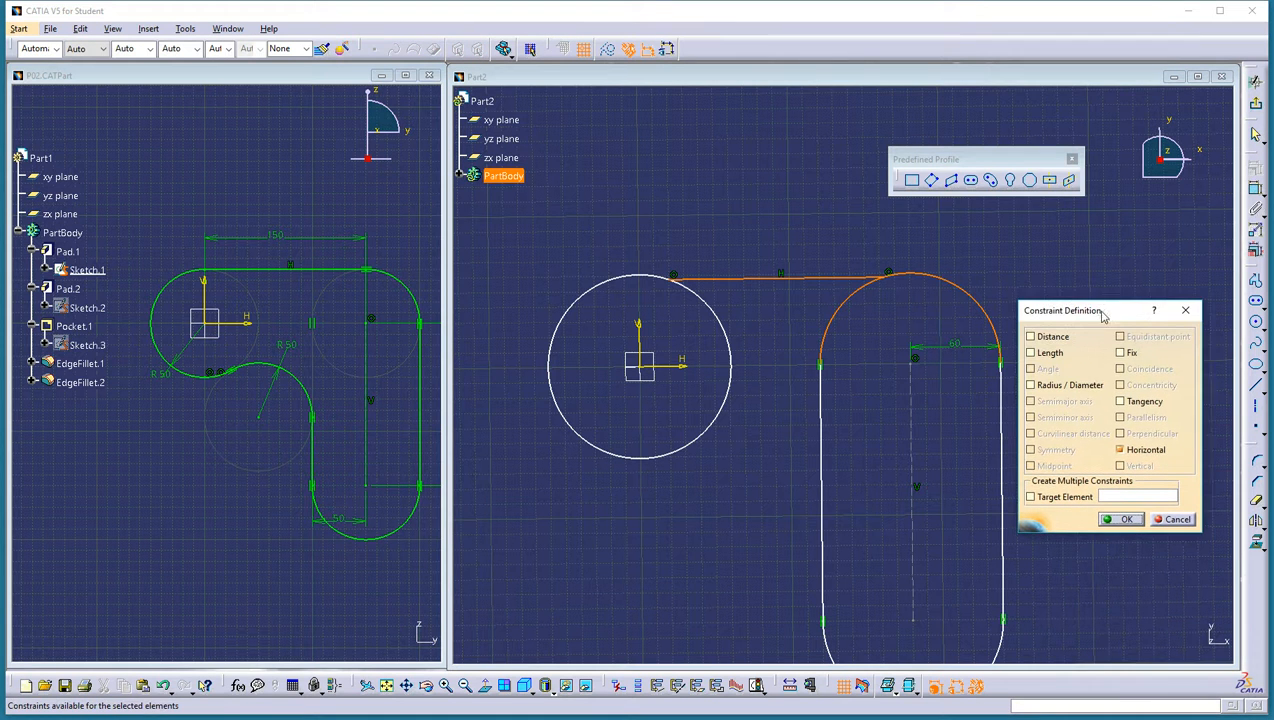
{"action": "left_click", "coordinate": [1122, 401]}
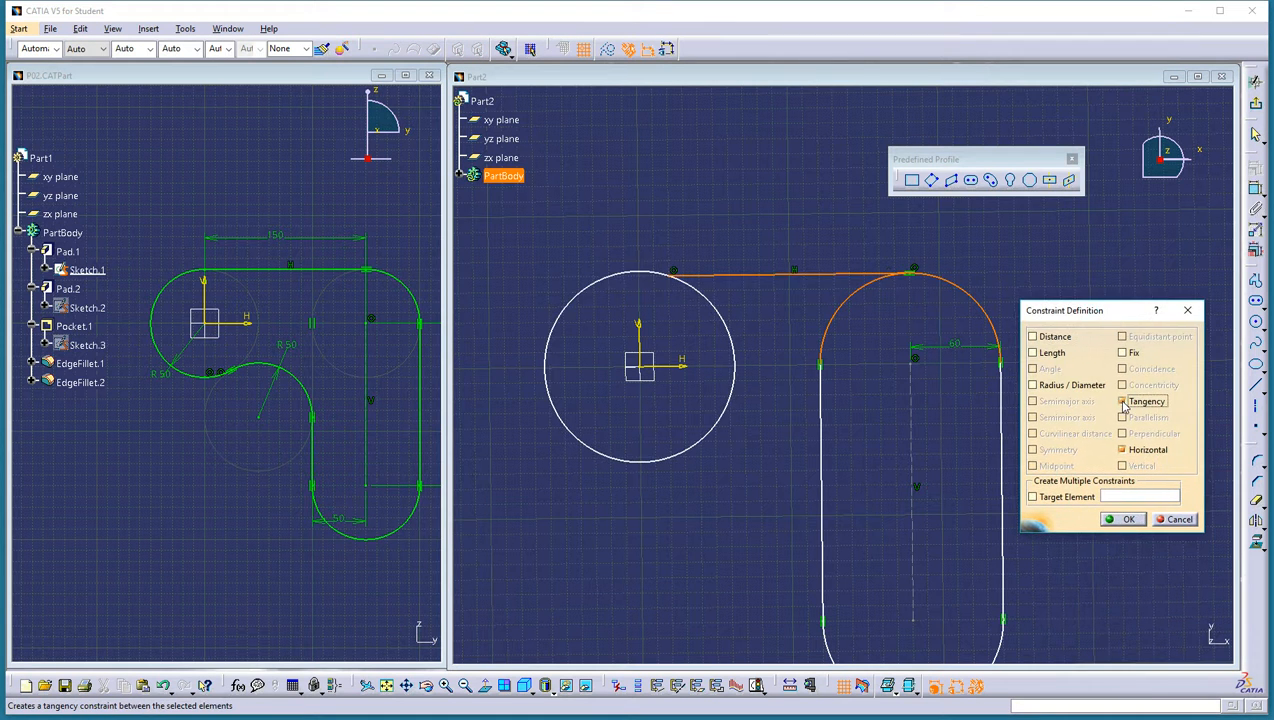
{"action": "left_click", "coordinate": [1125, 519]}
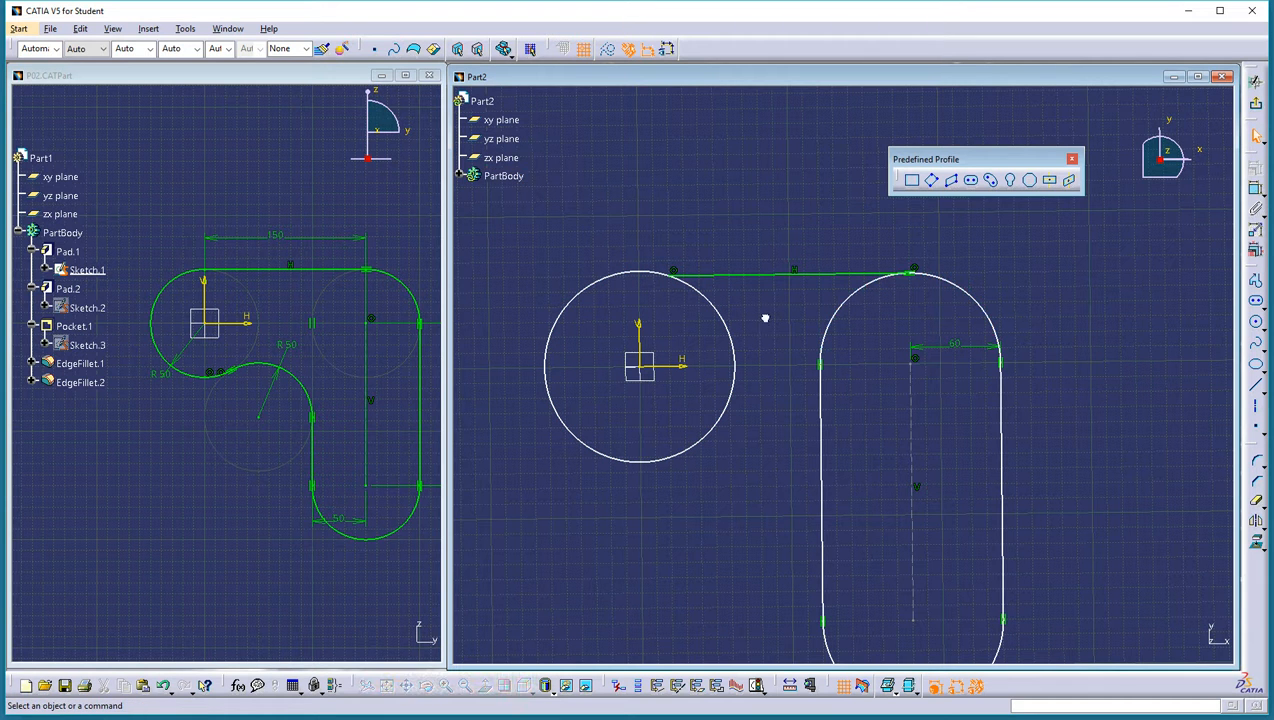
Apply a tangency constraint between the horizontal line and the circle at the origin
{"action": "left_click", "coordinate": [721, 277]}
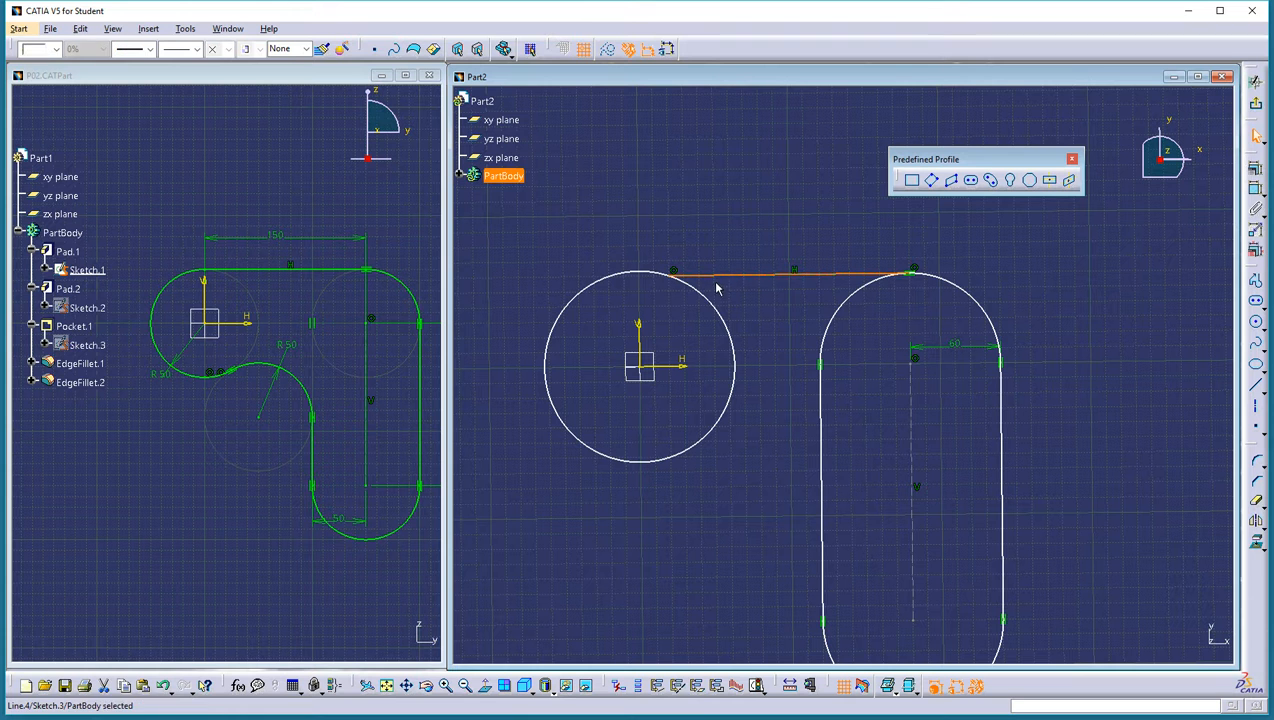
{"action": "left_click", "coordinate": [726, 316], "text": "ctrl"}
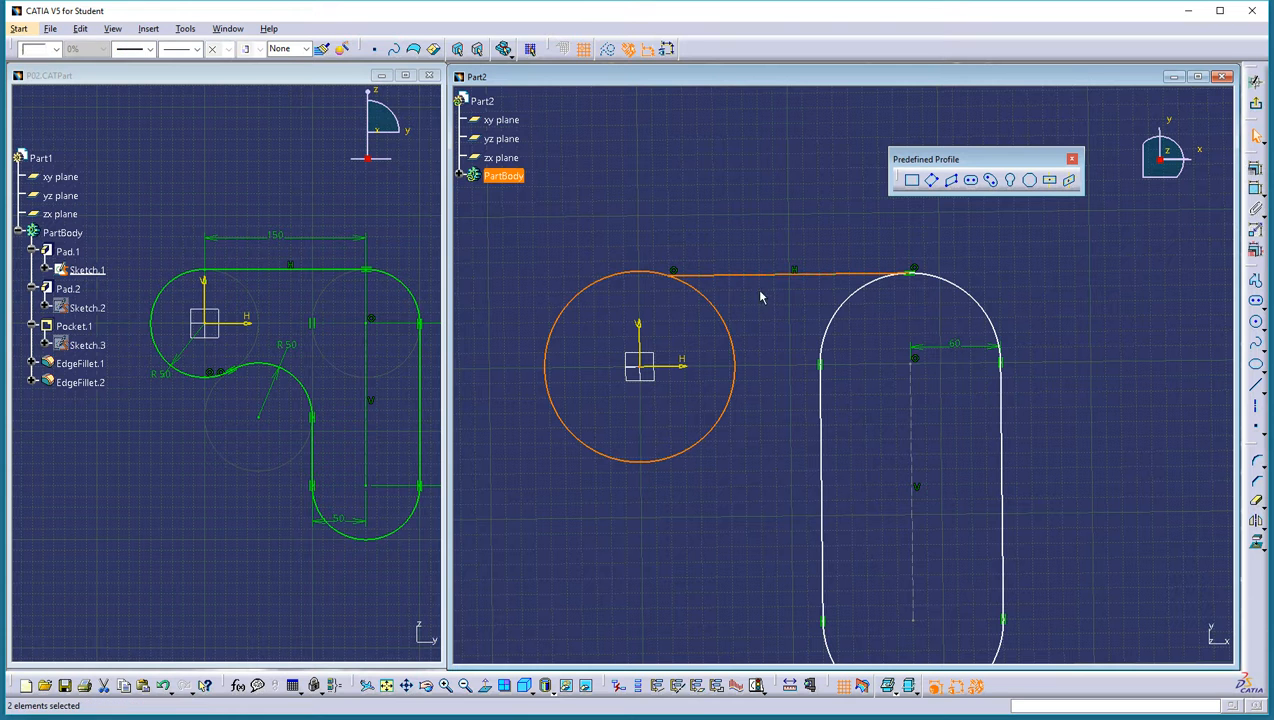
{"action": "left_click", "coordinate": [1258, 190]}
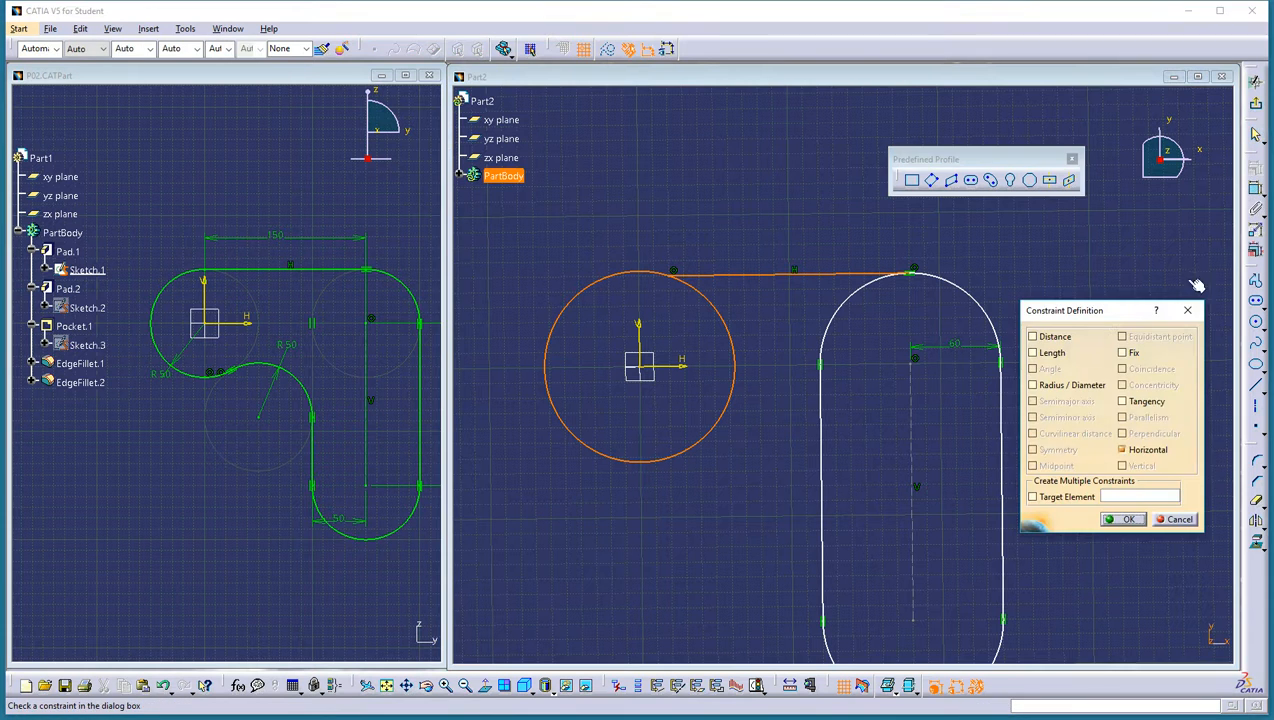
{"action": "left_click", "coordinate": [1124, 401]}
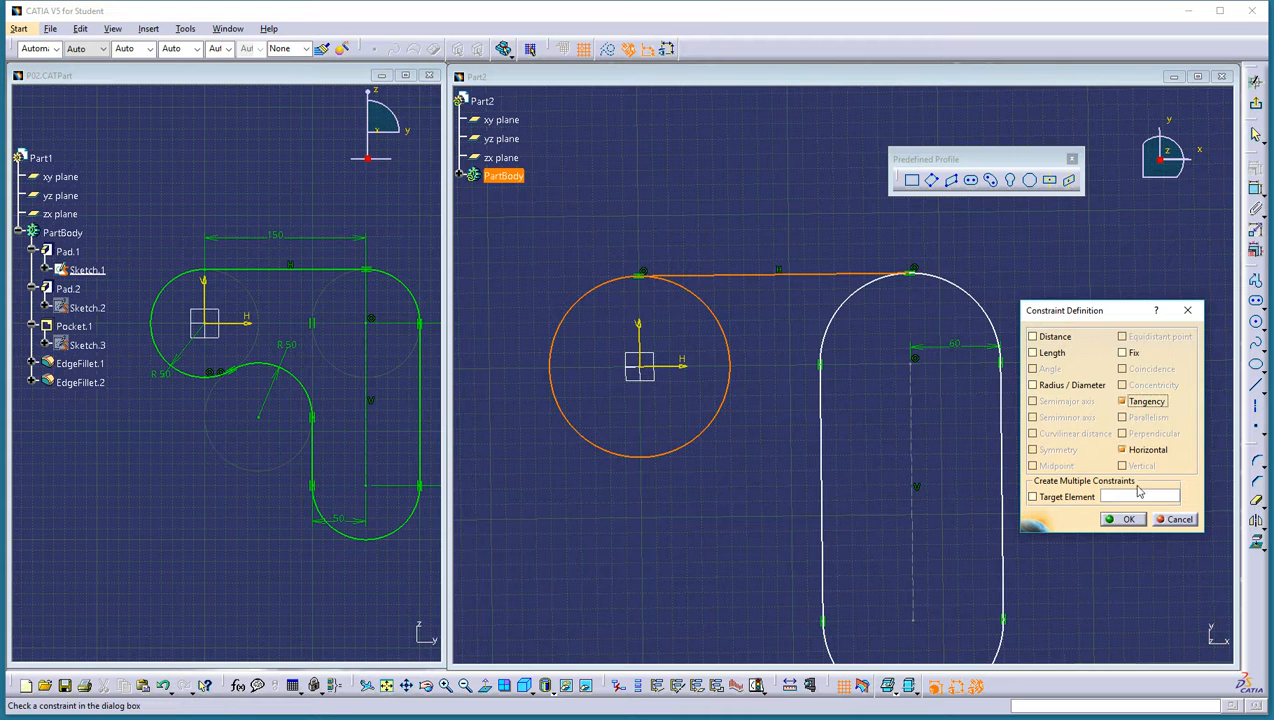
{"action": "left_click", "coordinate": [1127, 519]}
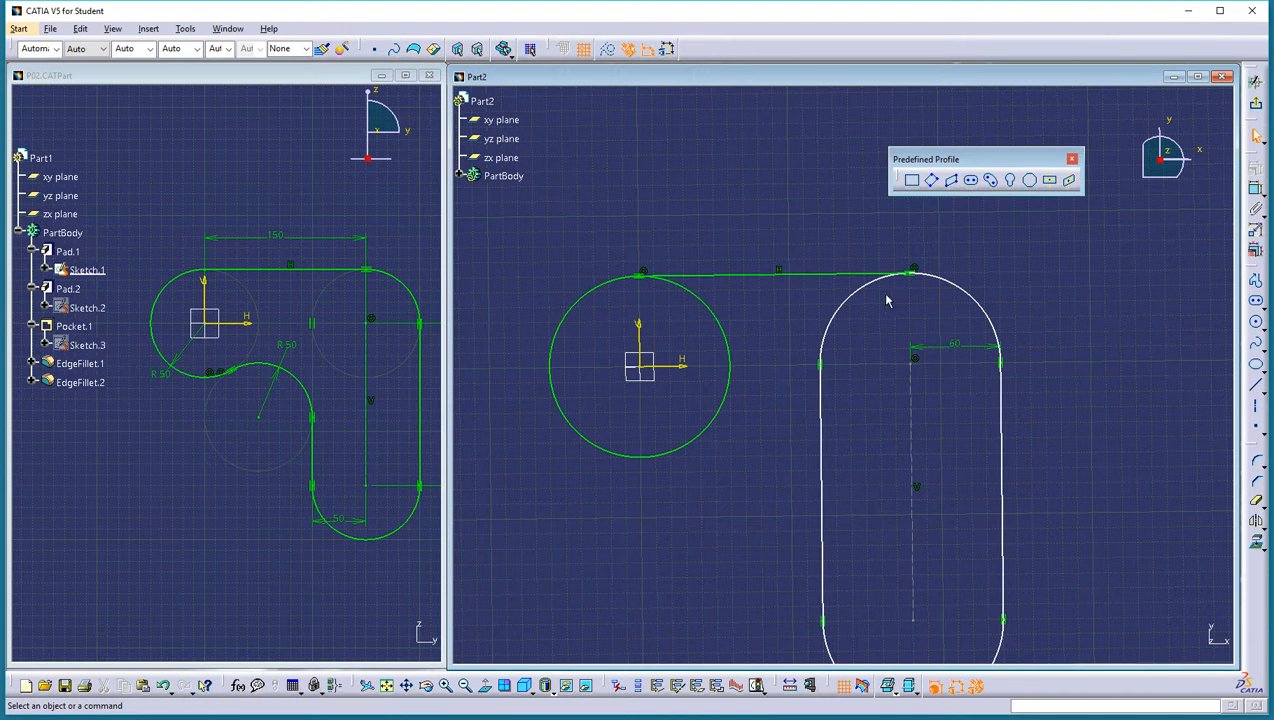
Draw a three-point arc of radius about 43.7 mm, starting with its limits, from the circle's lower edge to the elongated hole's inner straight side
{"action": "middle_click_drag", "start_coordinate": [1088, 344], "coordinate": [953, 317]}
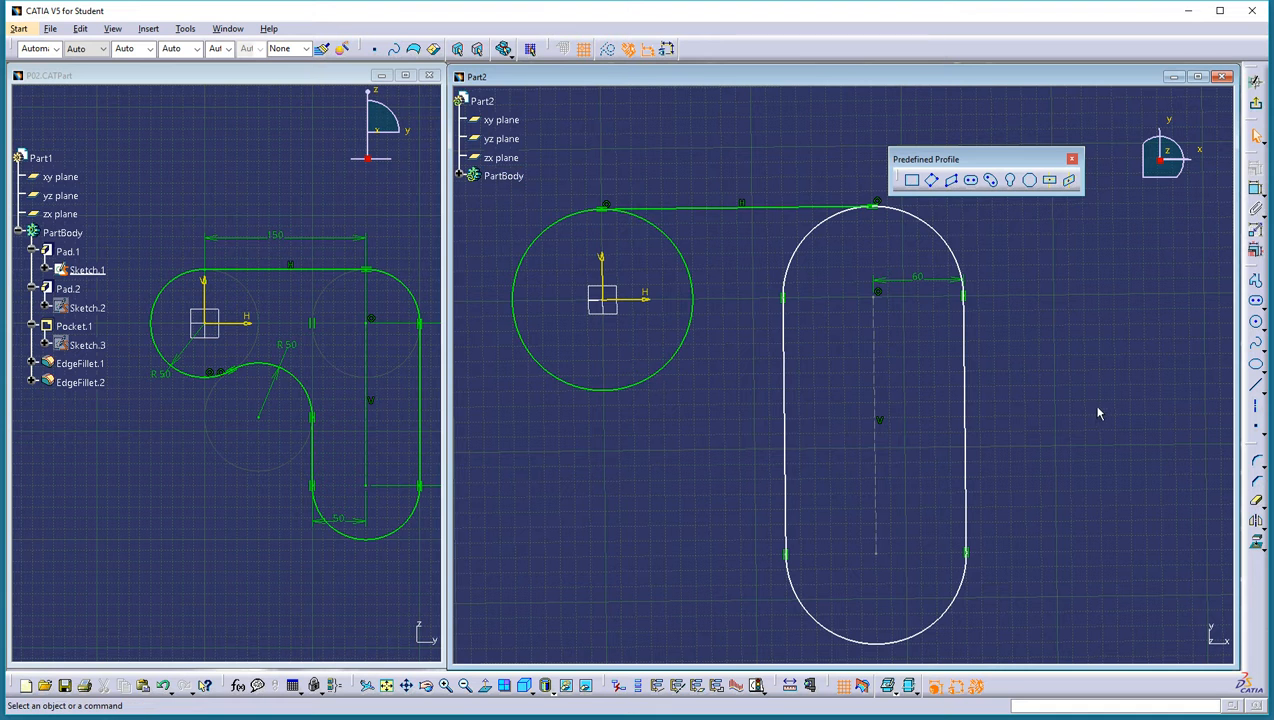
{"action": "left_click", "coordinate": [1262, 328]}
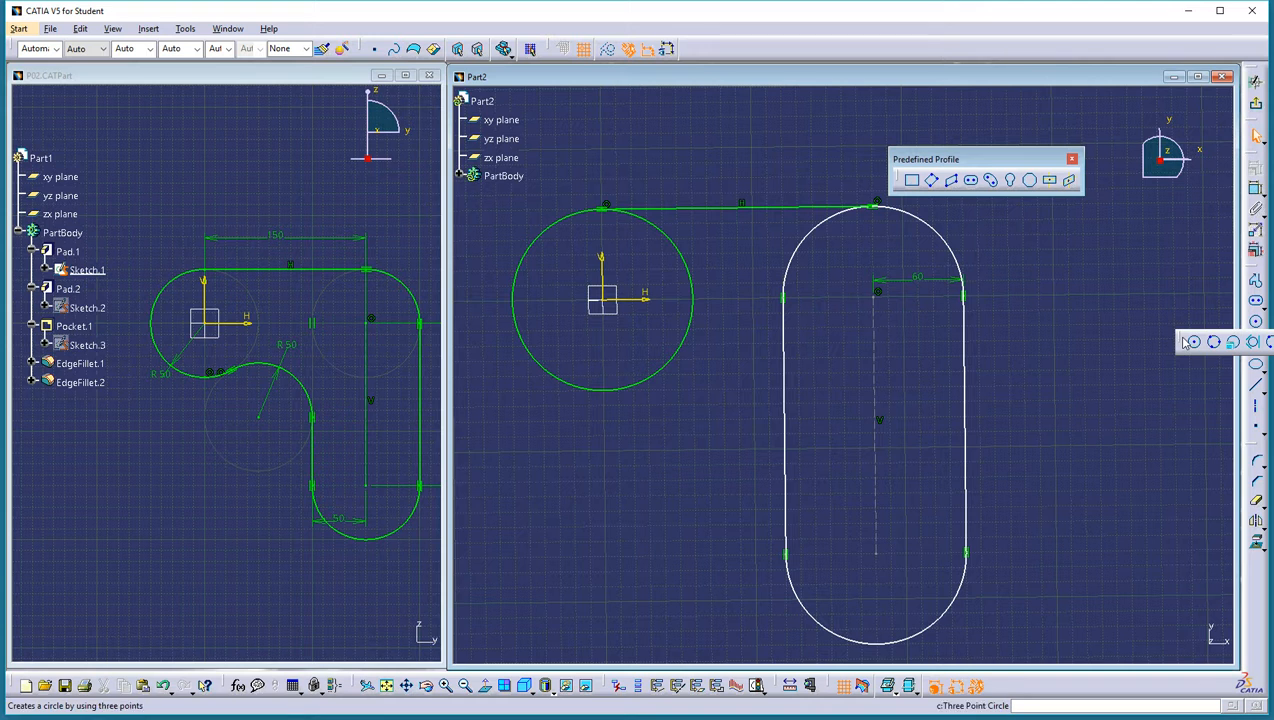
{"action": "left_click_drag", "start_coordinate": [1028, 299], "coordinate": [1030, 297]}
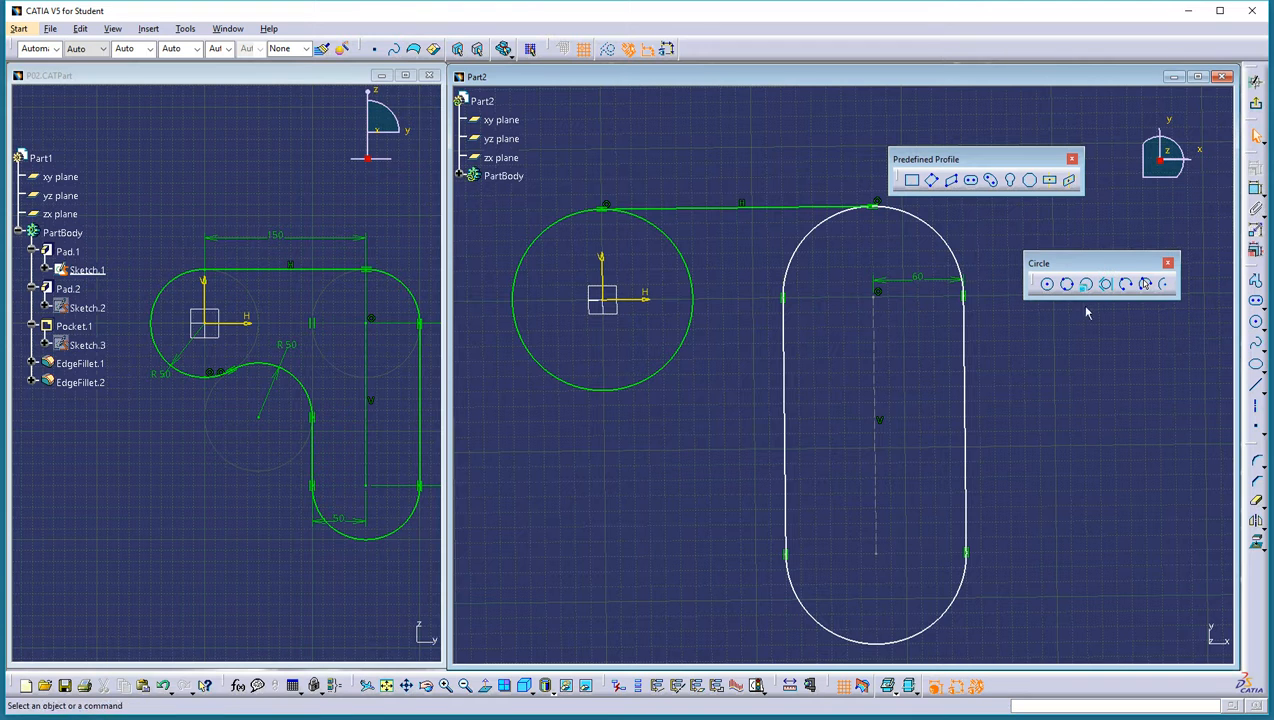
{"action": "left_click", "coordinate": [1147, 286]}
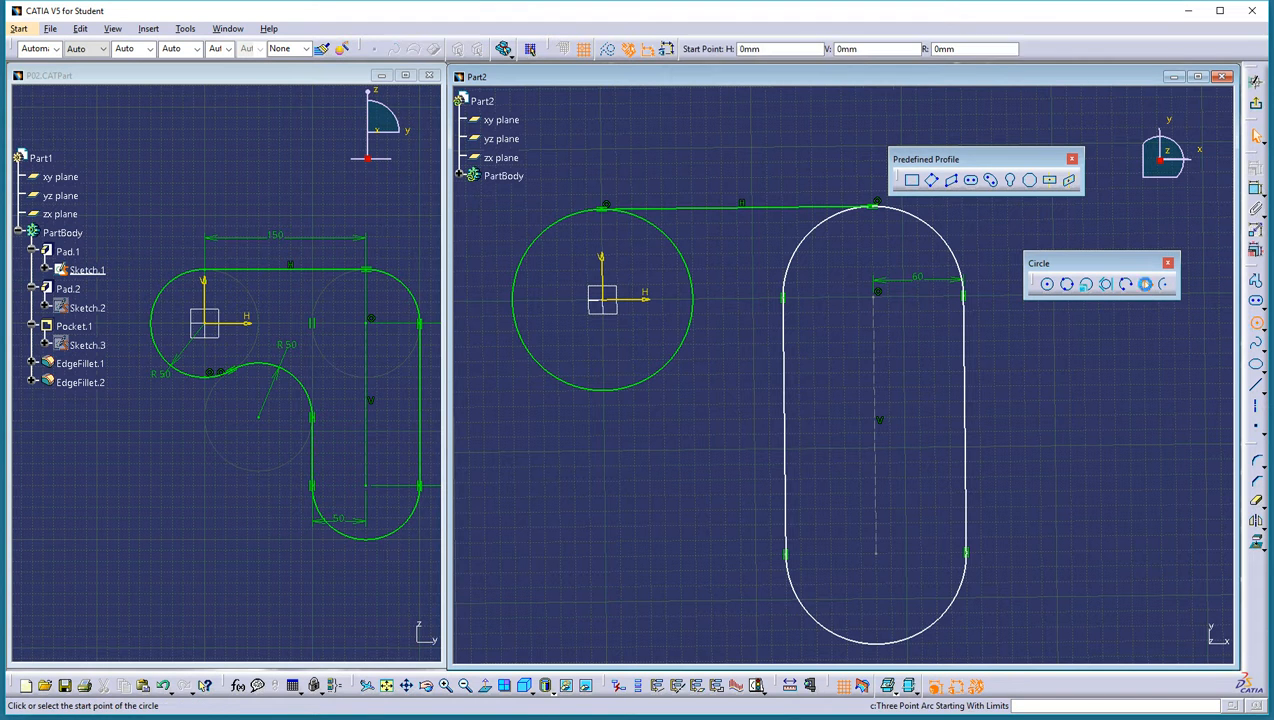
{"action": "left_click", "coordinate": [680, 356]}
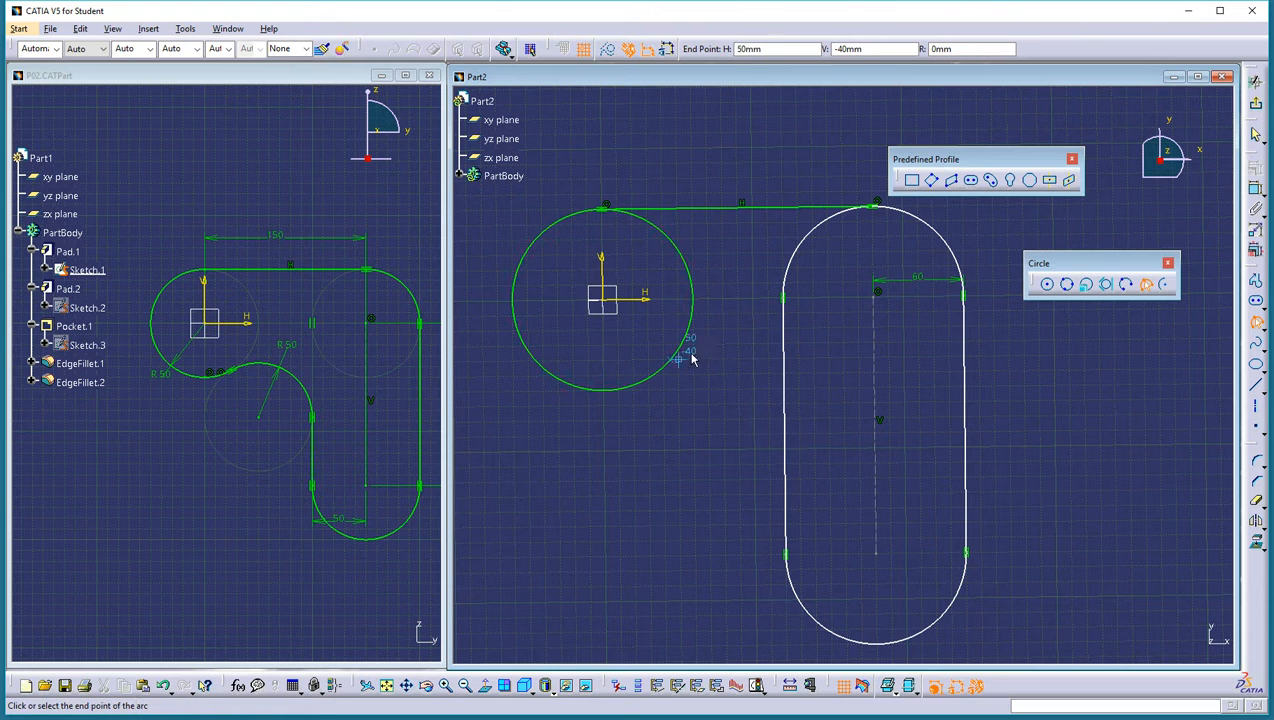
{"action": "left_click", "coordinate": [788, 400]}
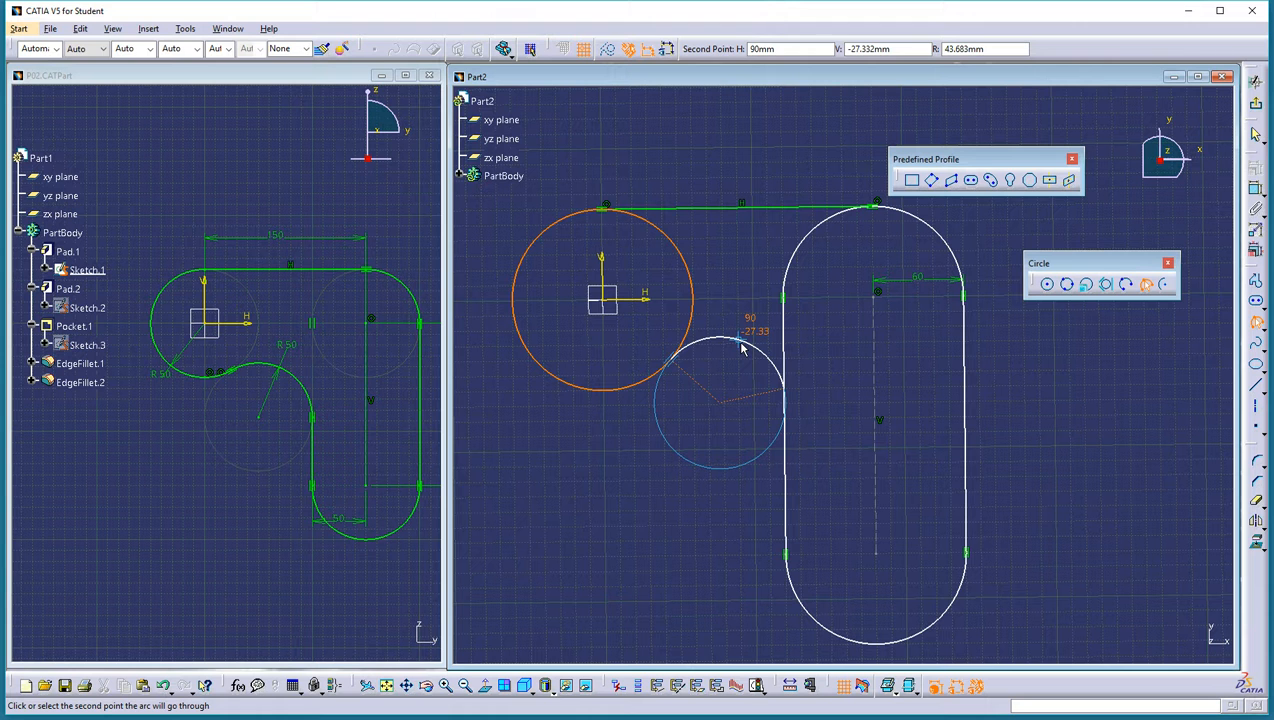
{"action": "left_click", "coordinate": [741, 347]}
{"action": "left_click", "coordinate": [745, 384]}
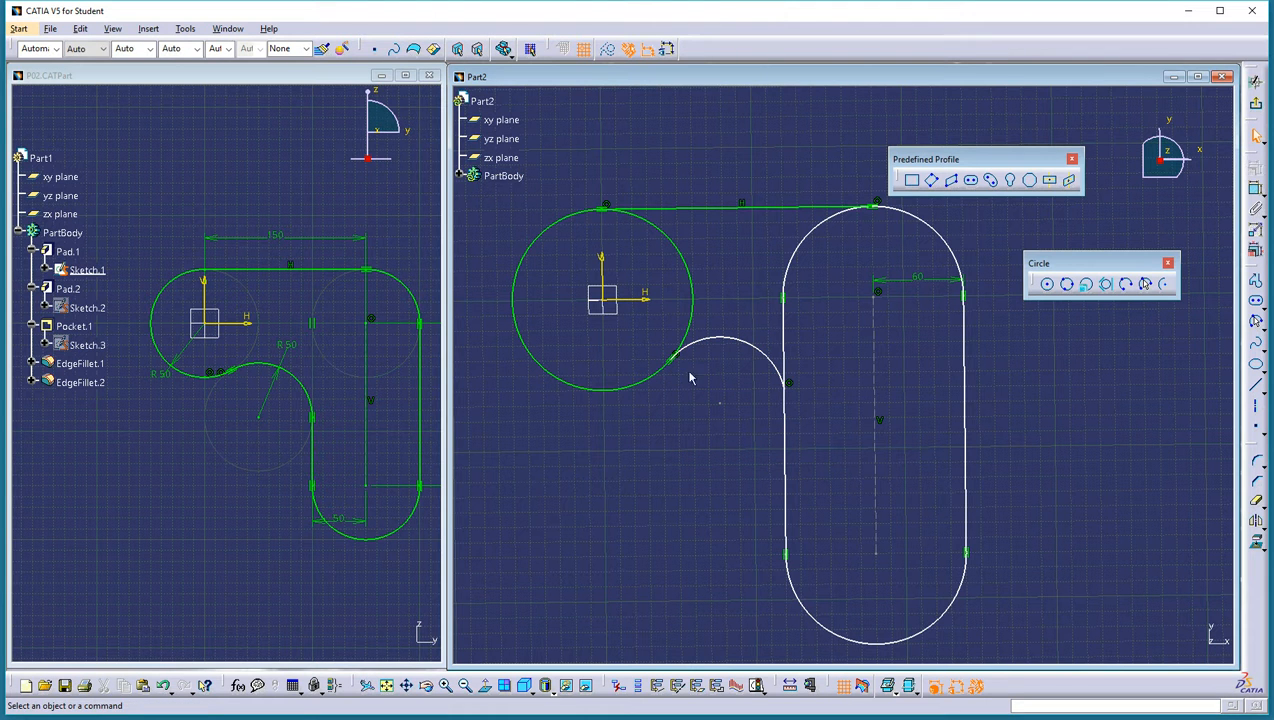
Try to apply a tangency constraint between the new arc and the elongated hole's inner straight side
{"action": "left_click", "coordinate": [787, 379]}
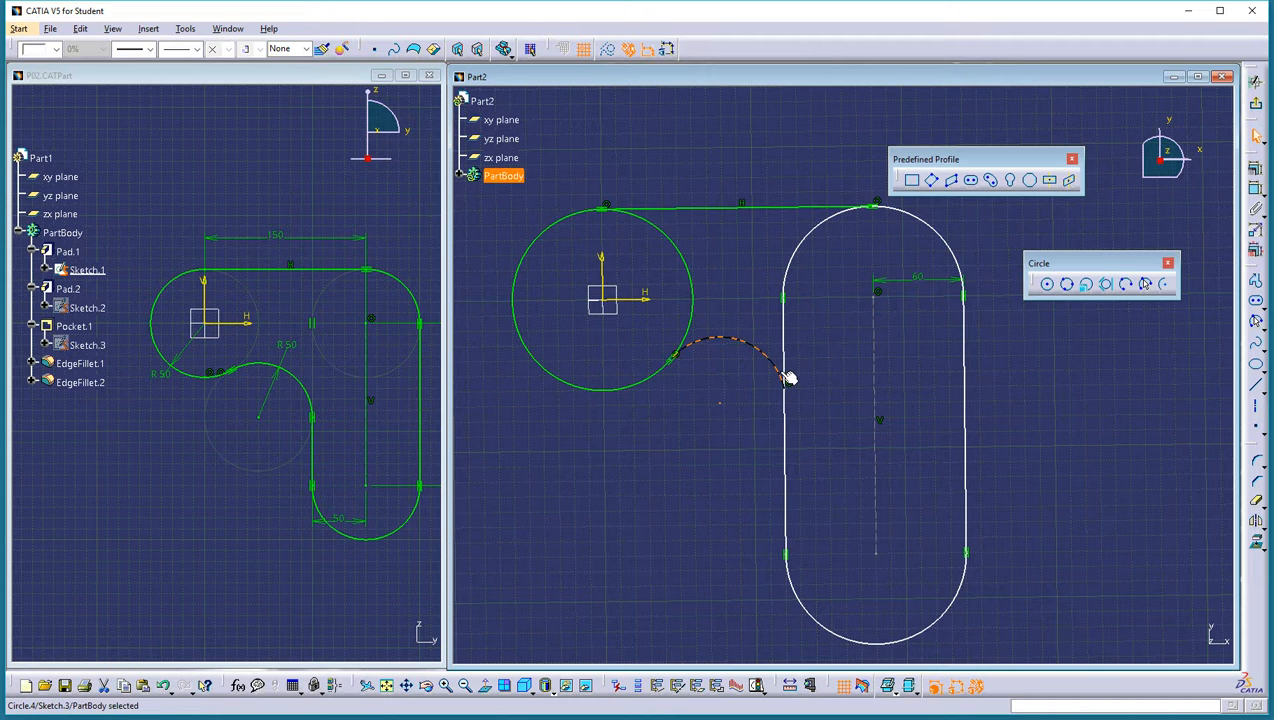
{"action": "left_click", "coordinate": [785, 366], "text": "ctrl"}
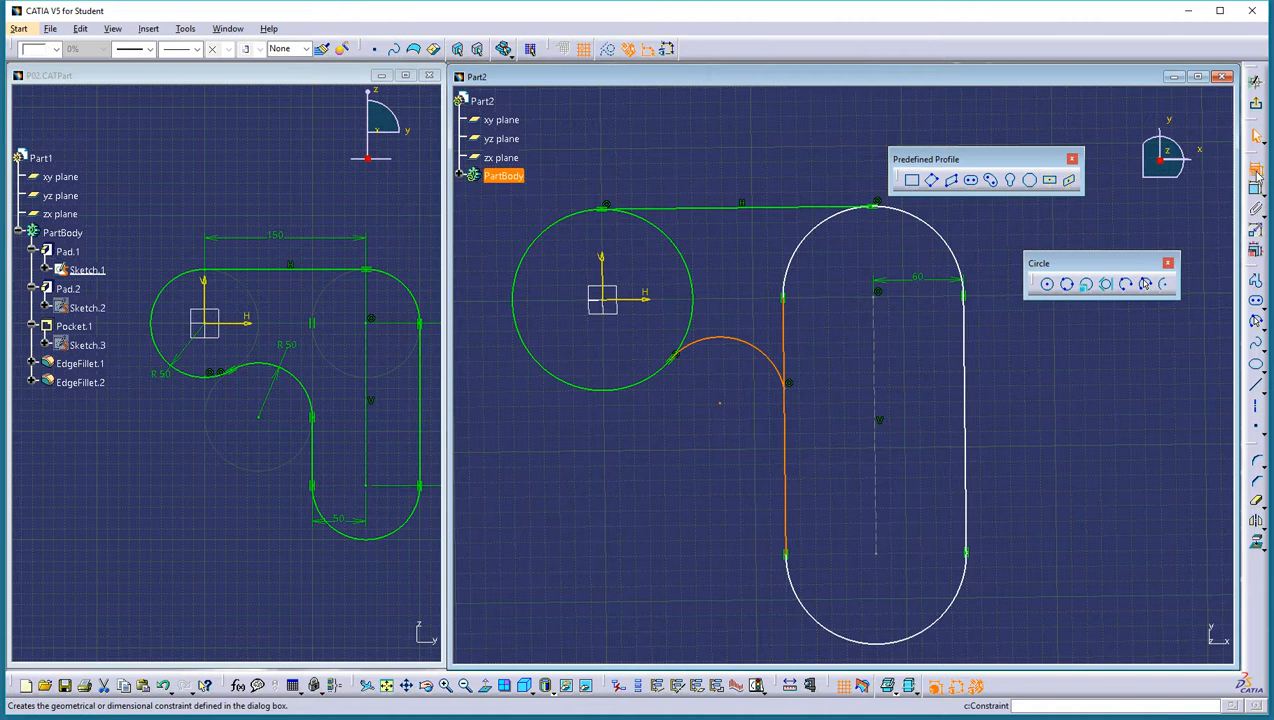
{"action": "left_click", "coordinate": [1257, 170]}
{"action": "left_click", "coordinate": [1146, 403]}
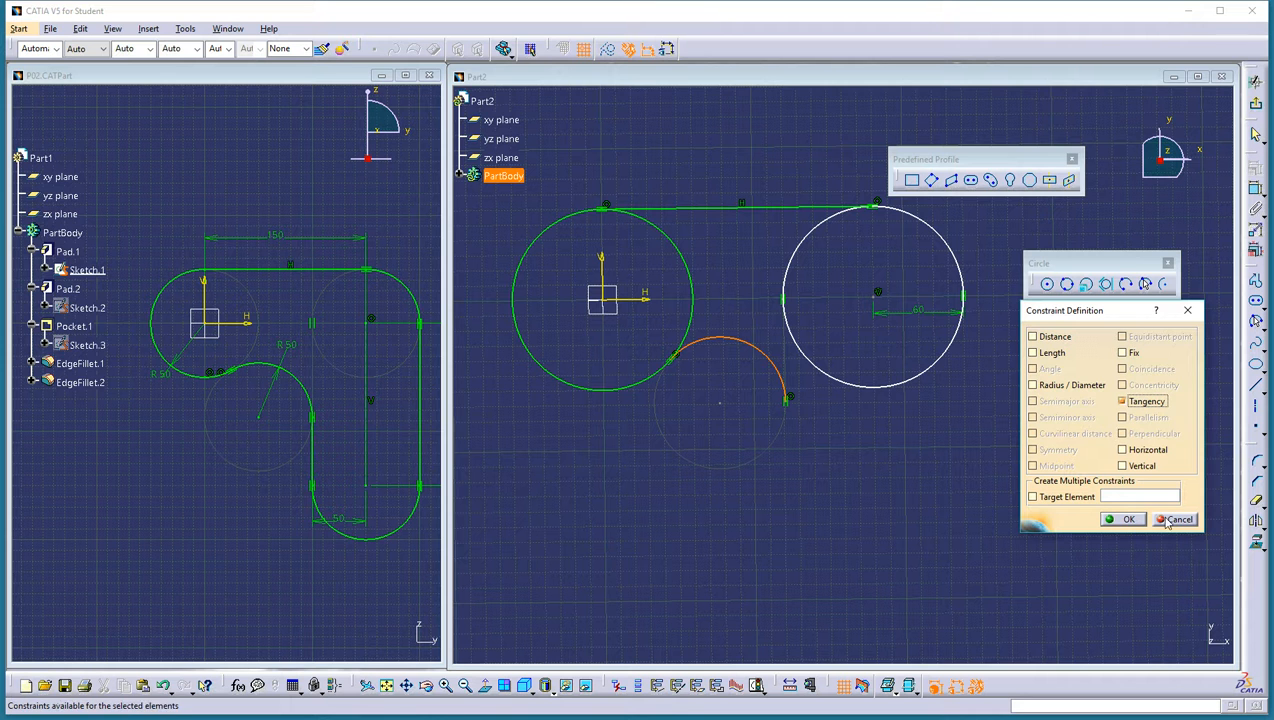
{"action": "left_click", "coordinate": [1124, 519]}
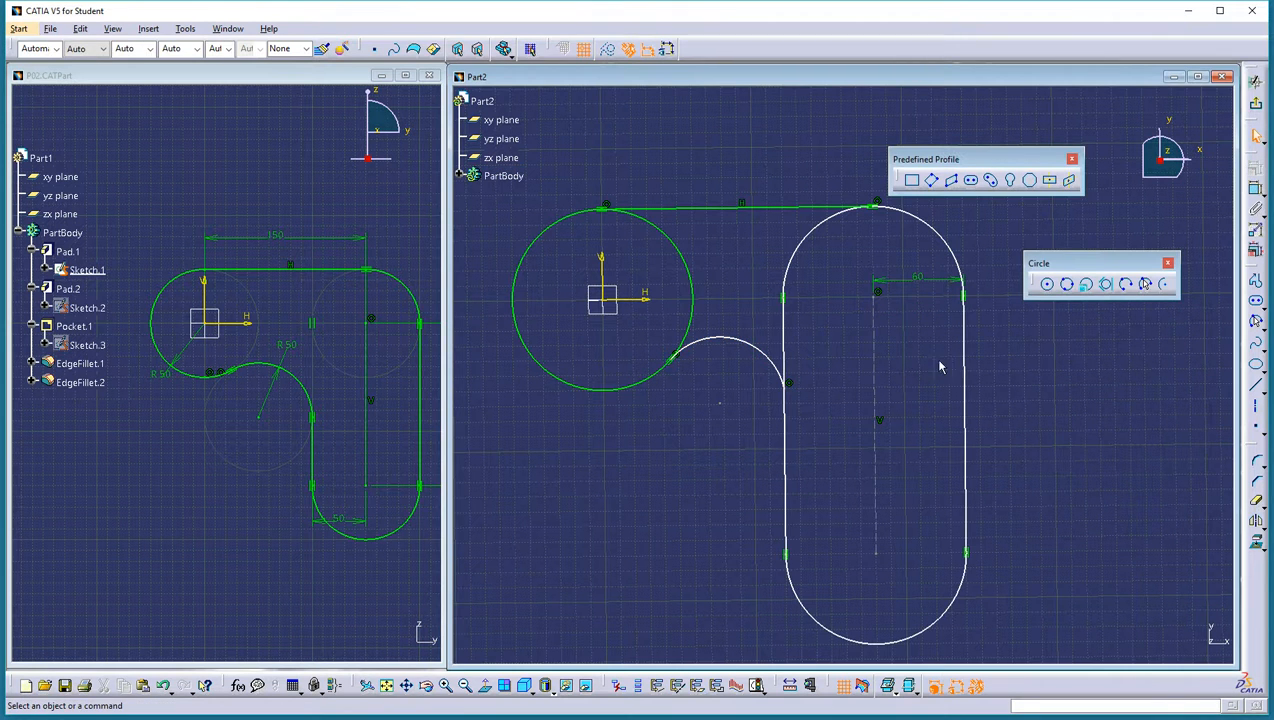
Dimension the length of the elongated hole's centreline
{"action": "left_click", "coordinate": [878, 376]}
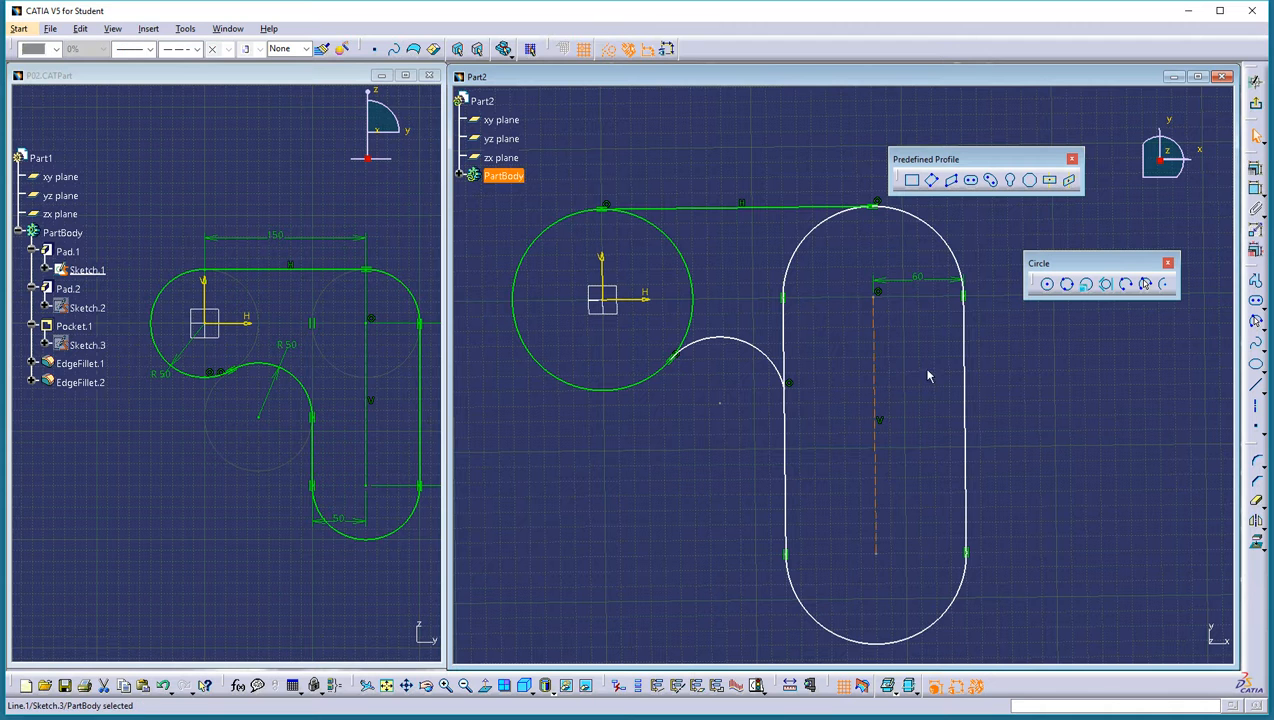
{"action": "left_click", "coordinate": [1255, 188]}
{"action": "left_click", "coordinate": [1042, 392]}
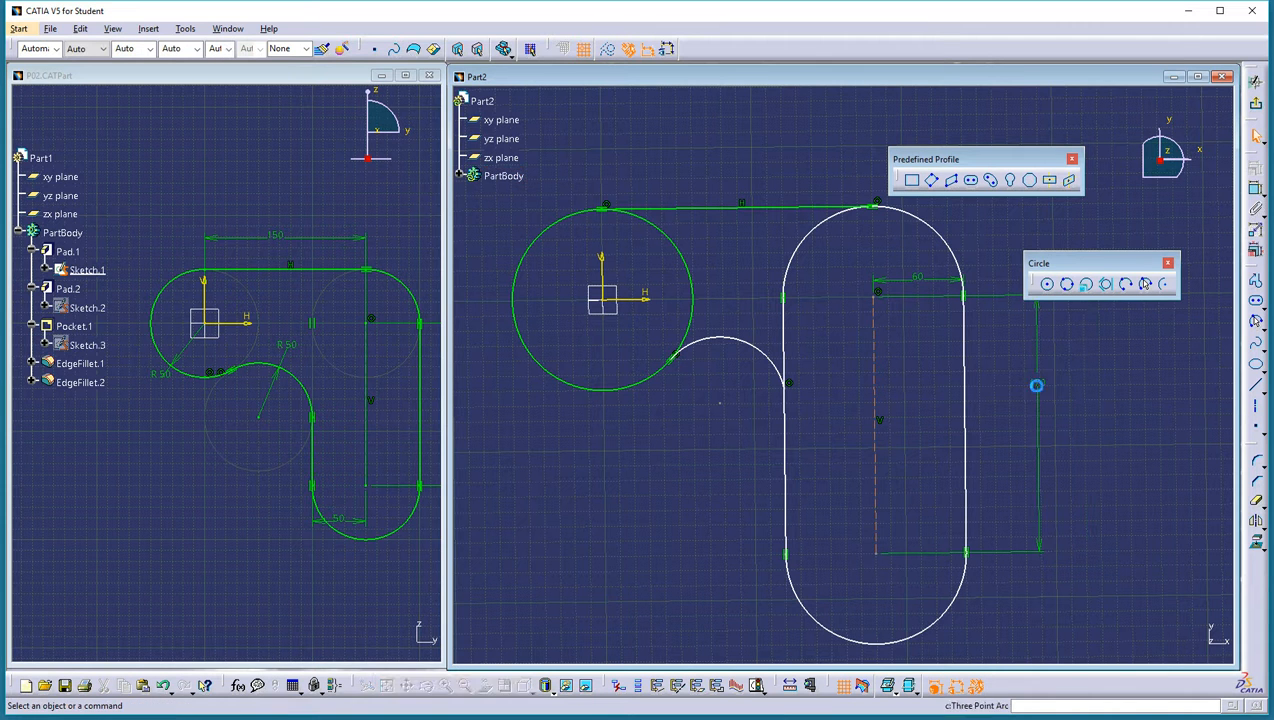
Make the connecting arc tangent to the elongated hole's inner straight side
{"action": "left_click", "coordinate": [779, 368]}
{"action": "left_click", "coordinate": [785, 366], "text": "ctrl"}
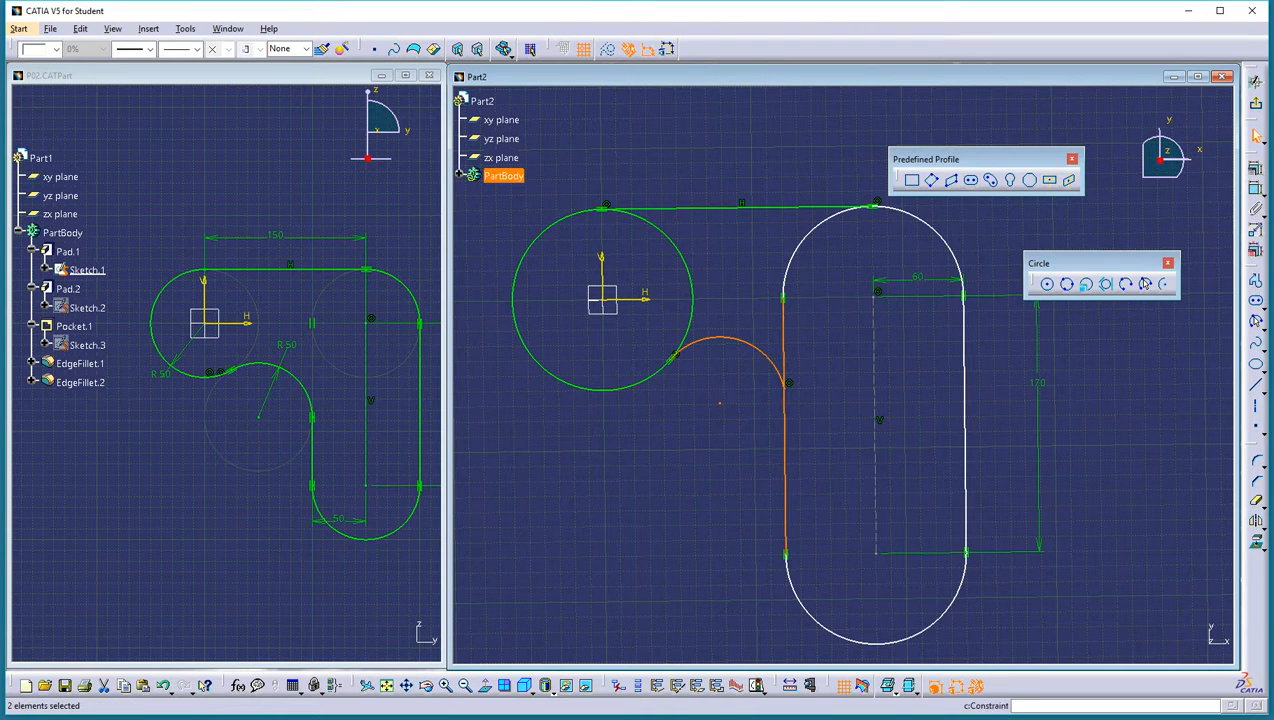
{"action": "left_click", "coordinate": [1255, 169]}
{"action": "left_click", "coordinate": [1131, 401]}
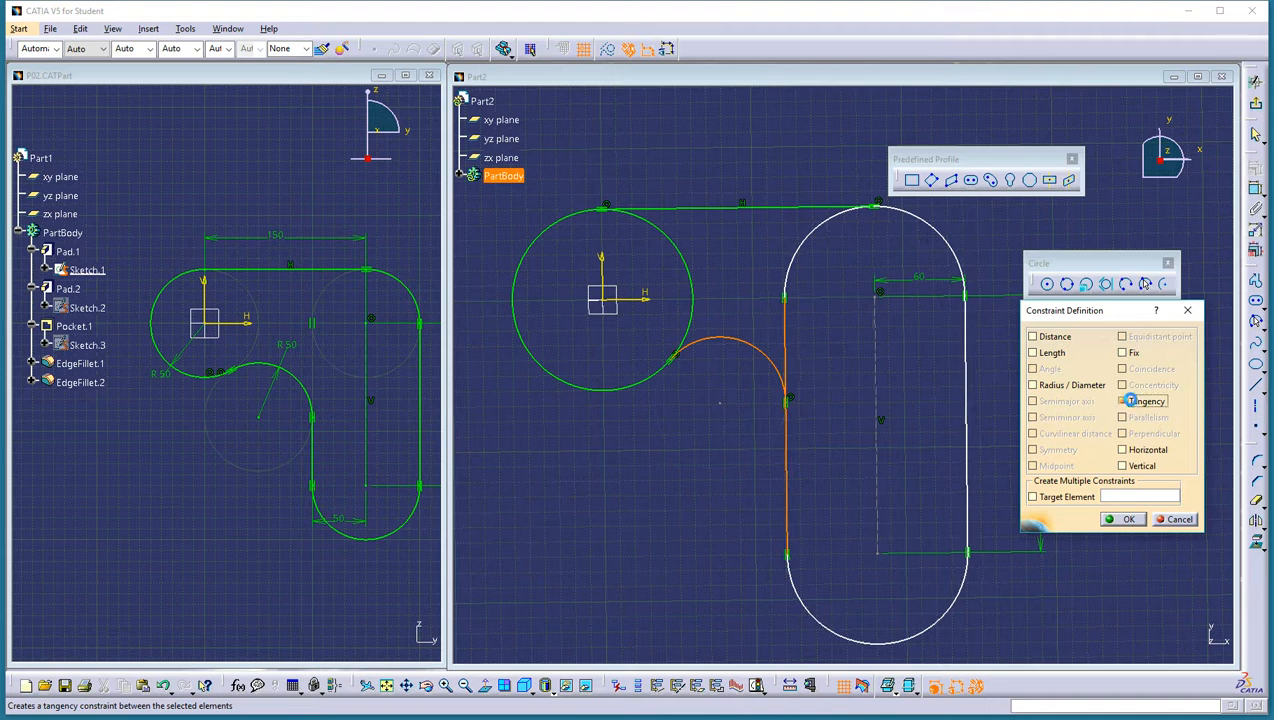
{"action": "left_click", "coordinate": [1103, 519]}
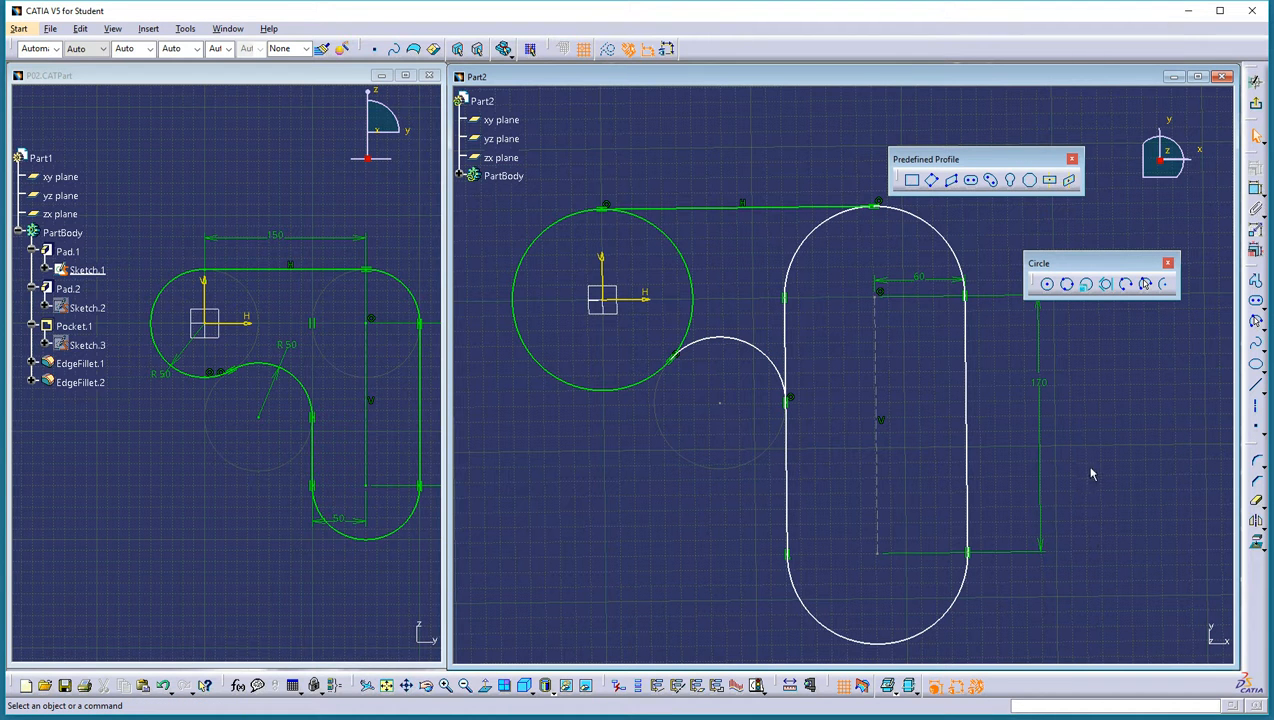
Delete the centreline's length dimension and shorten the elongated hole freehand by moving its lower arc upward
{"action": "left_click", "coordinate": [1041, 428]}
{"action": "key", "text": "Delete"}
{"action": "left_click_drag", "start_coordinate": [952, 619], "coordinate": [1010, 497]}
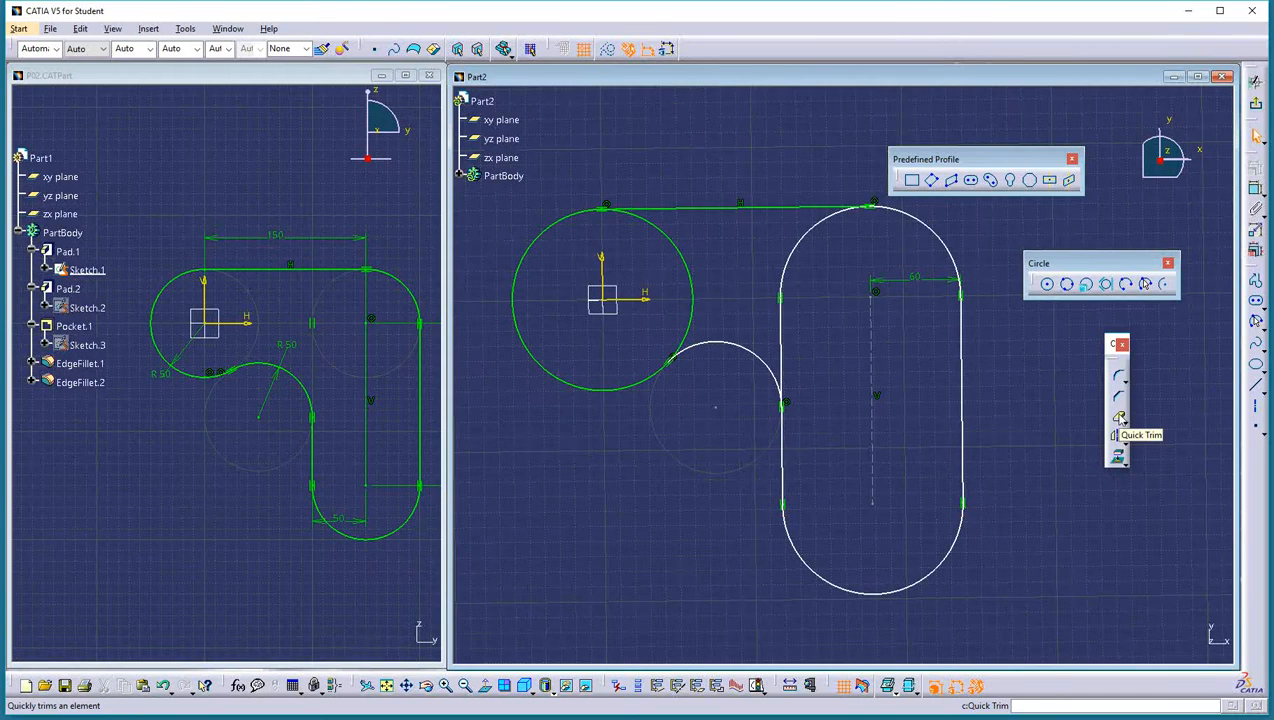
Quick Trim the circle's inner portion, the elongated hole's inner upper arc and the side segment above the connecting arc, leaving one closed L-shaped outline
{"action": "left_click", "coordinate": [1119, 418]}
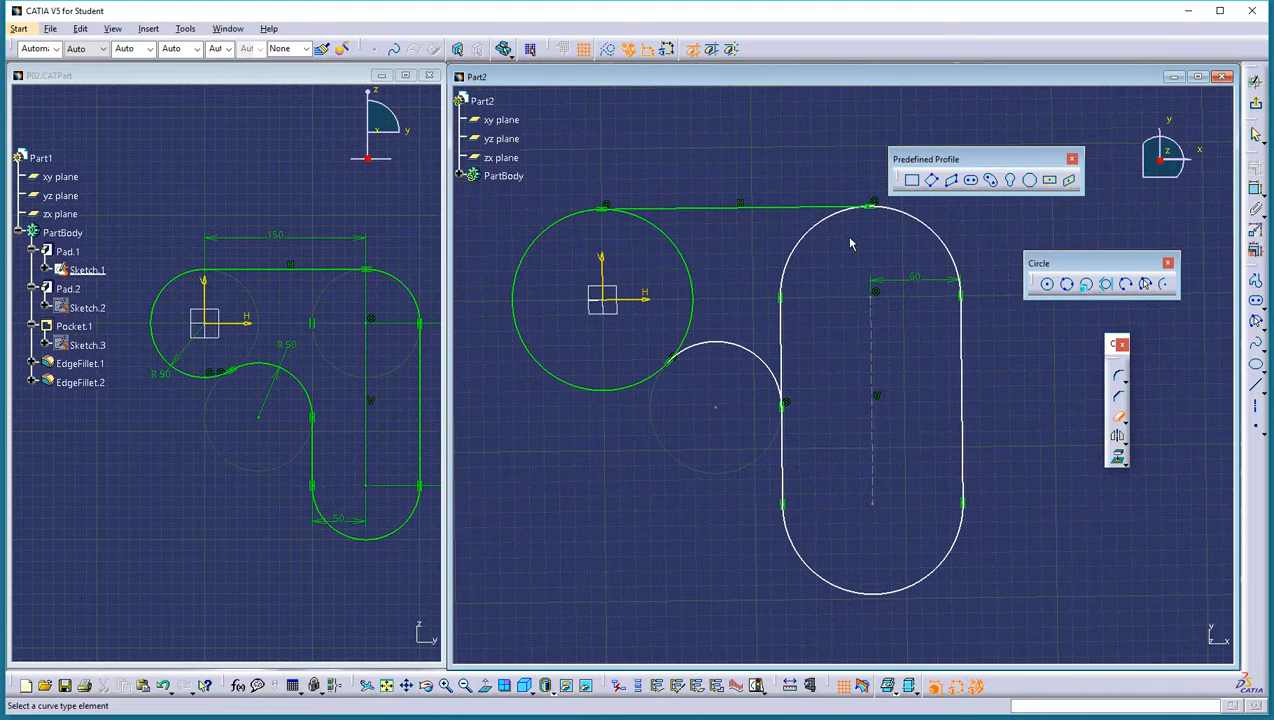
{"action": "left_click", "coordinate": [681, 253]}
{"action": "left_click", "coordinate": [798, 238]}
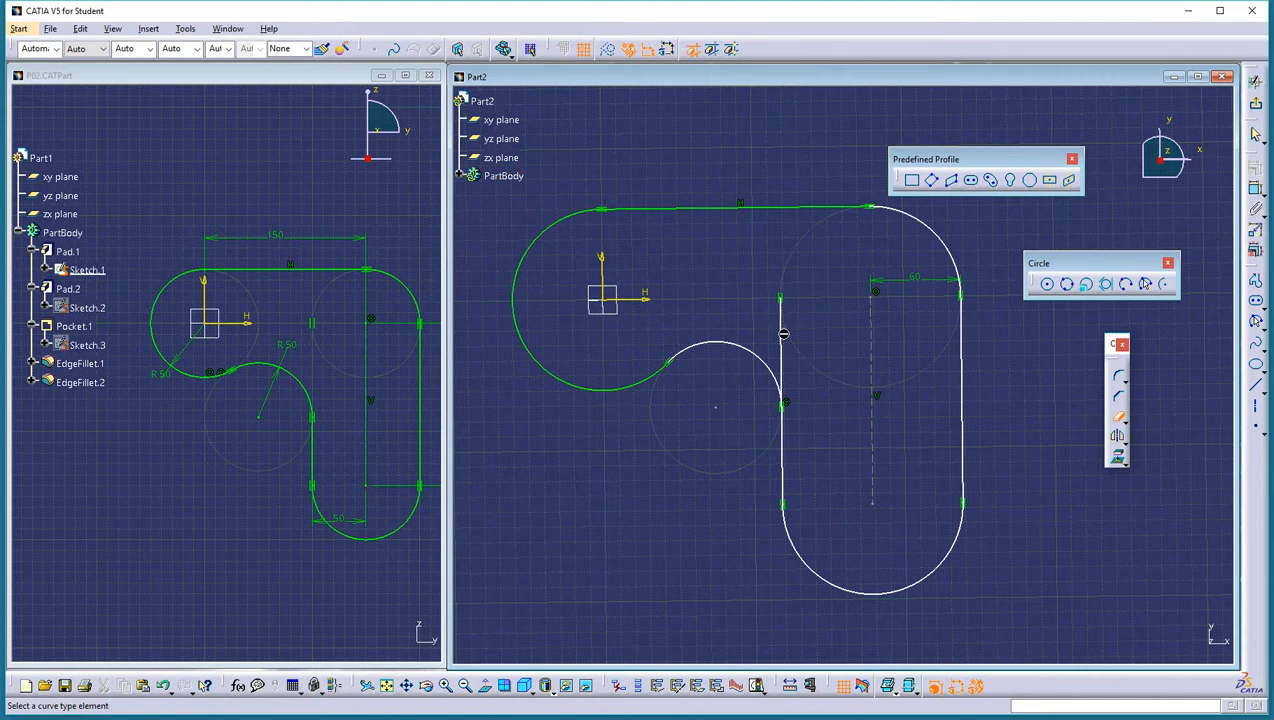
{"action": "left_click", "coordinate": [782, 337]}
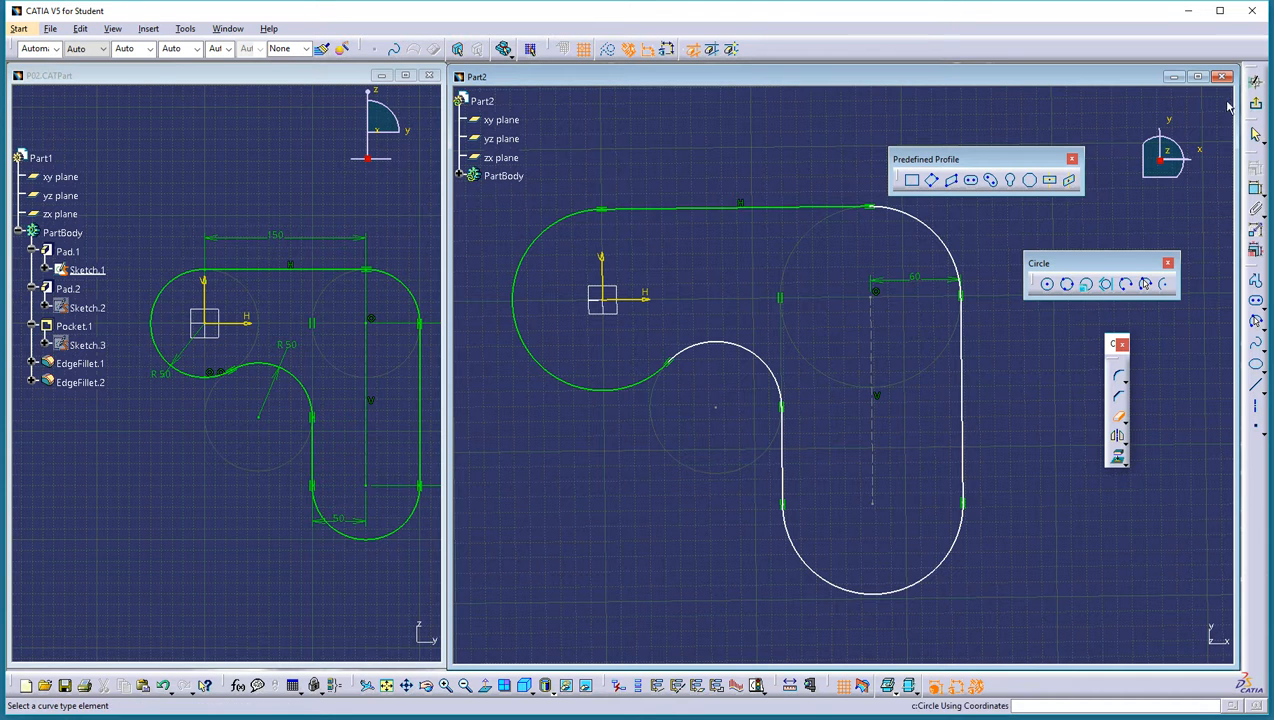
Exit the sketch and pad the L-shaped profile with a length of 29 mm and mirrored extent
{"action": "left_click", "coordinate": [1254, 104]}
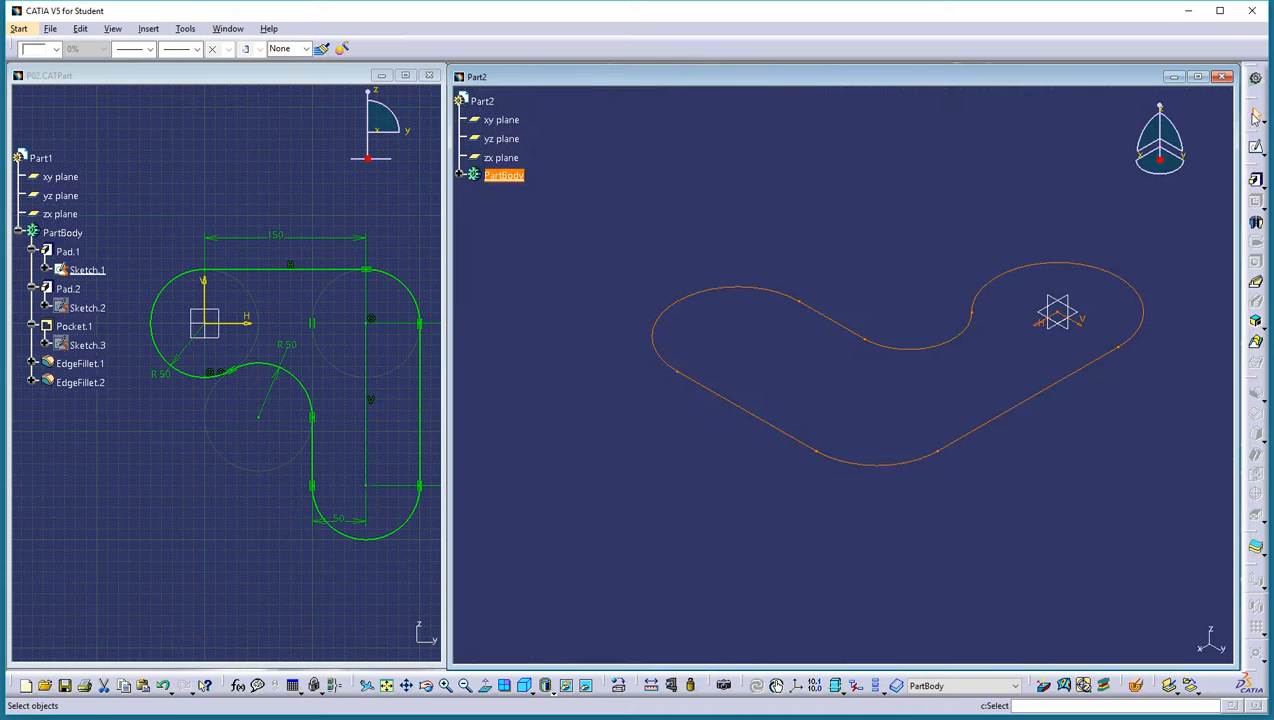
{"action": "left_click", "coordinate": [1255, 182]}
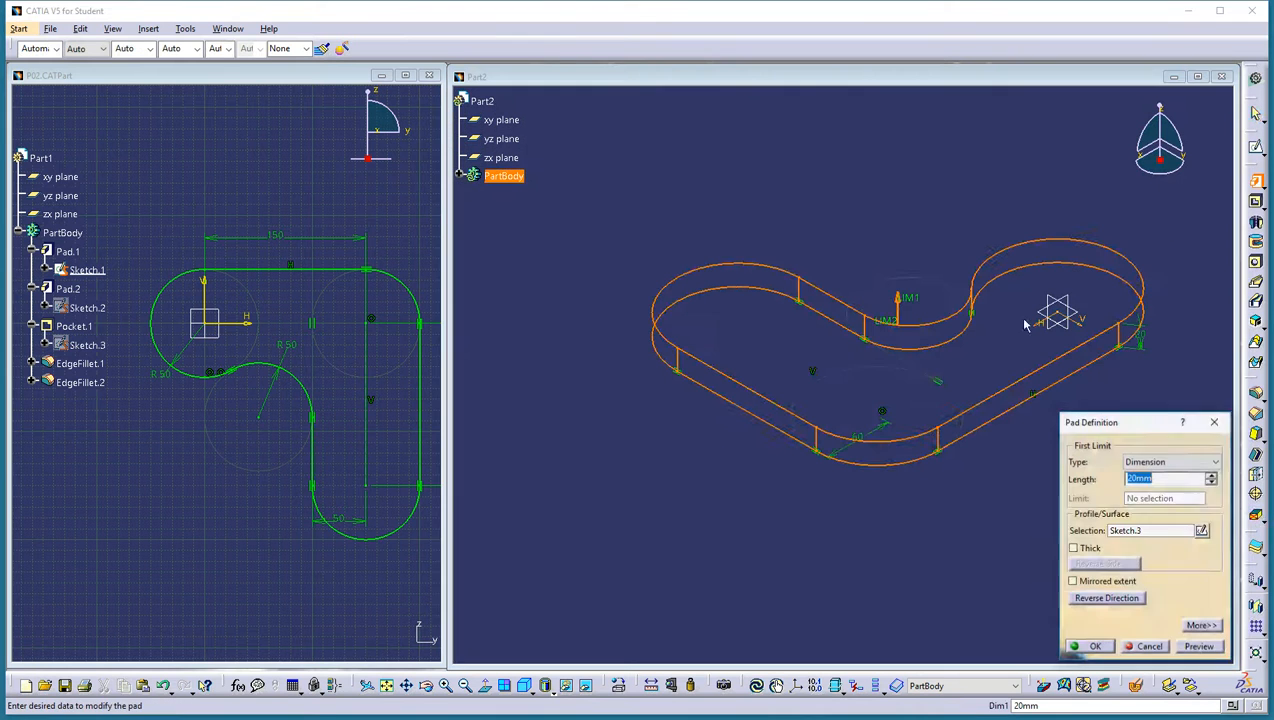
{"action": "mouse_move", "coordinate": [909, 306]}
{"action": "left_mouse_down"}
{"action": "mouse_move", "coordinate": [899, 285]}
{"action": "mouse_move", "coordinate": [910, 285]}
{"action": "left_mouse_up"}
{"action": "middle_click_drag", "start_coordinate": [985, 347], "coordinate": [860, 224]}
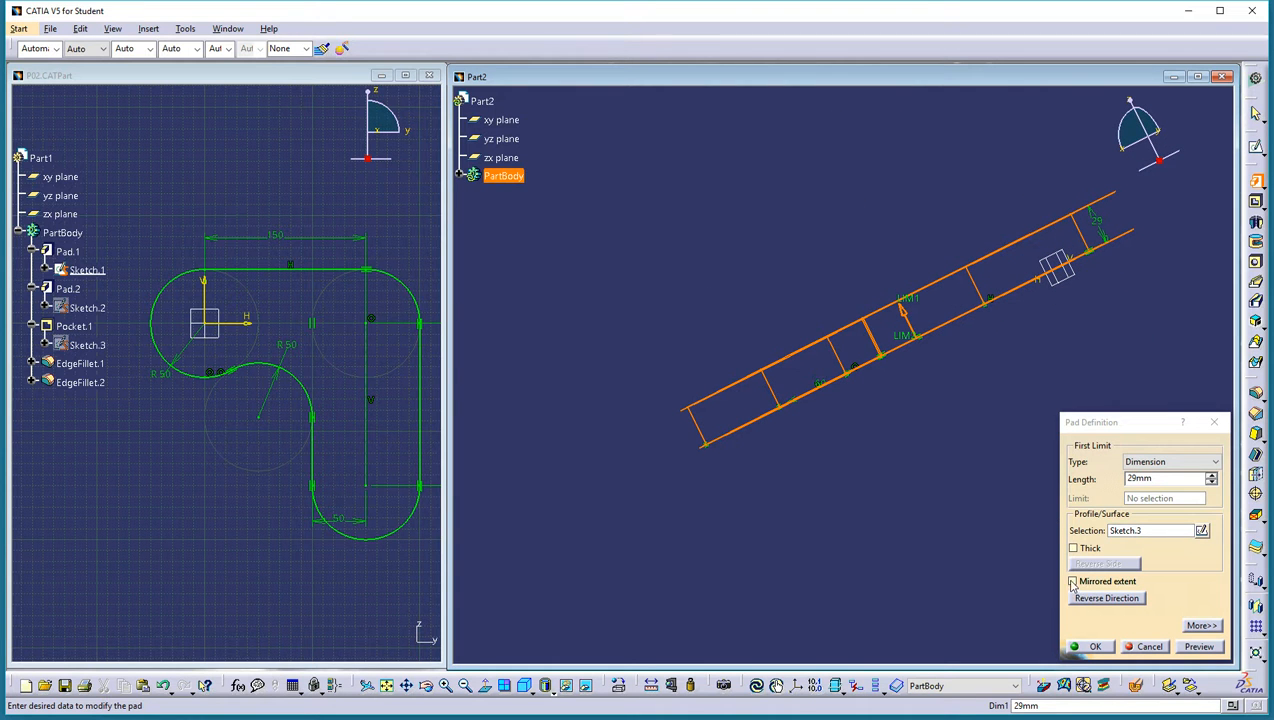
{"action": "left_click", "coordinate": [1073, 582]}
{"action": "left_click", "coordinate": [1095, 647]}
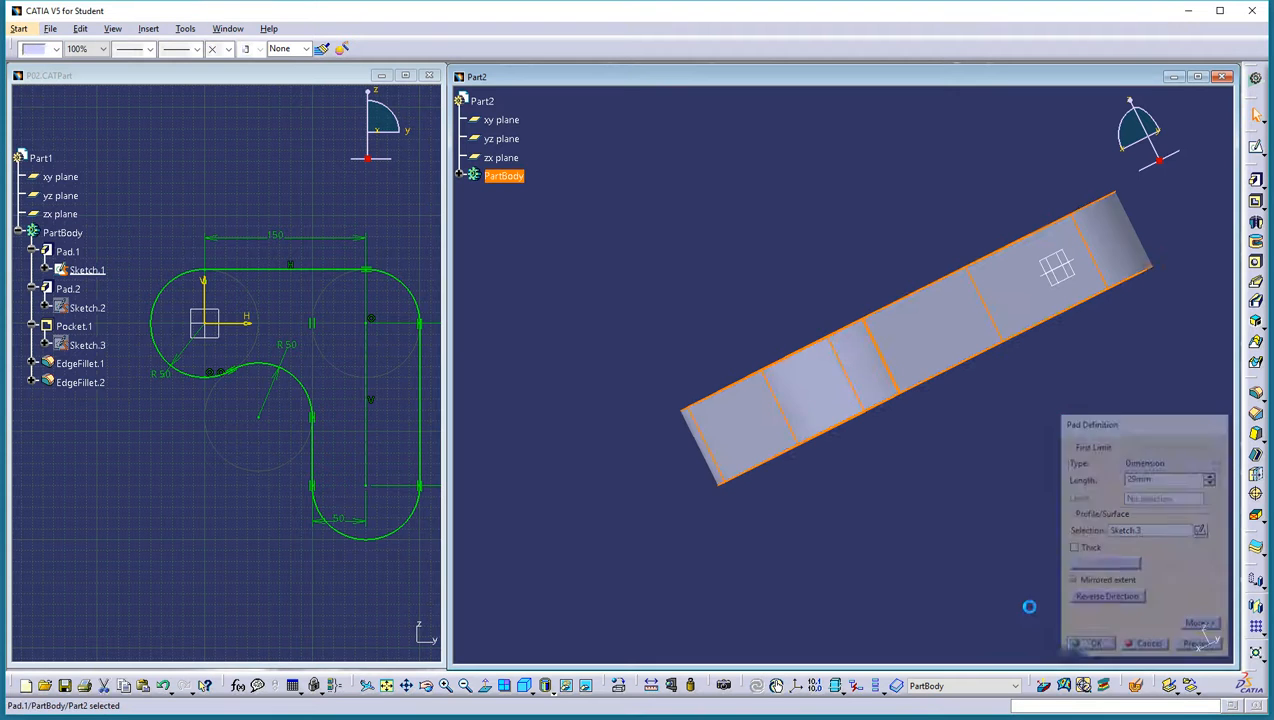
Switch to P02.CATPart and exit its open sketch to show the finished reference lever
{"action": "mouse_move", "coordinate": [734, 418]}
{"action": "middle_mouse_down"}
{"action": "mouse_move", "coordinate": [744, 511]}
{"action": "mouse_move", "coordinate": [1126, 361]}
{"action": "mouse_move", "coordinate": [879, 350]}
{"action": "mouse_move", "coordinate": [819, 495]}
{"action": "mouse_move", "coordinate": [873, 386]}
{"action": "mouse_move", "coordinate": [866, 260]}
{"action": "middle_mouse_up"}
{"action": "left_click", "coordinate": [284, 179]}
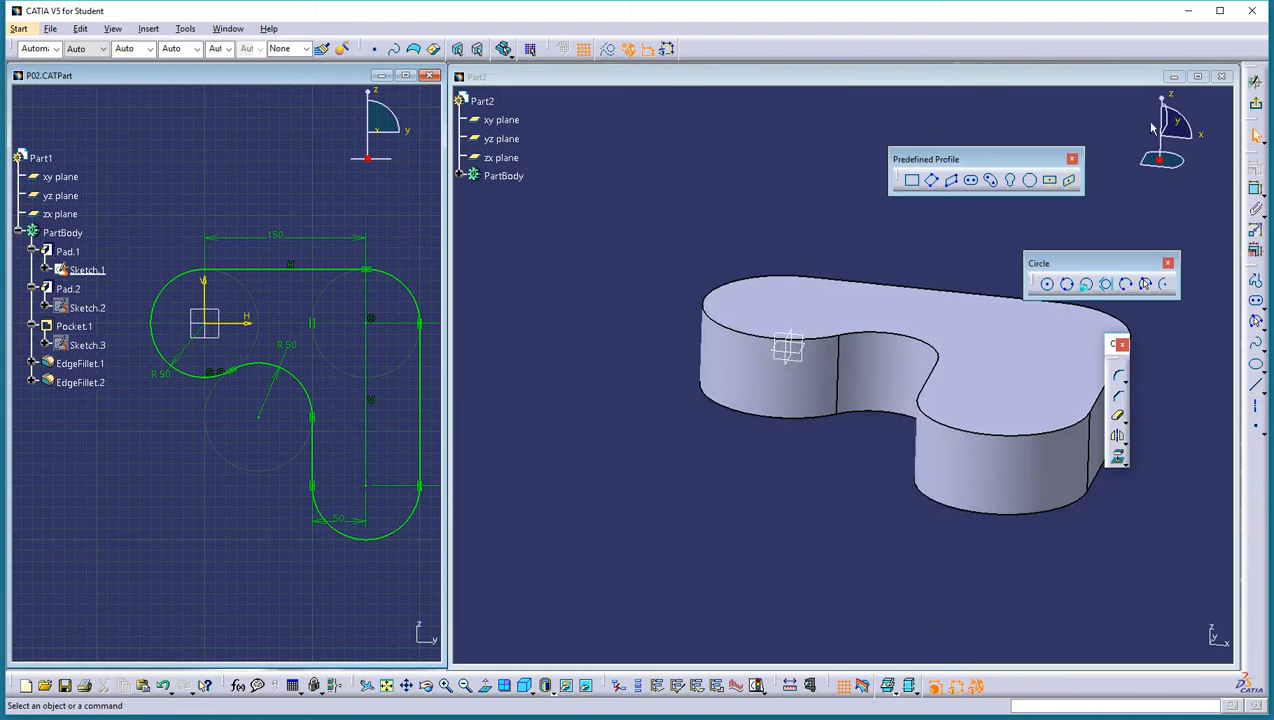
{"action": "left_click", "coordinate": [1255, 104]}
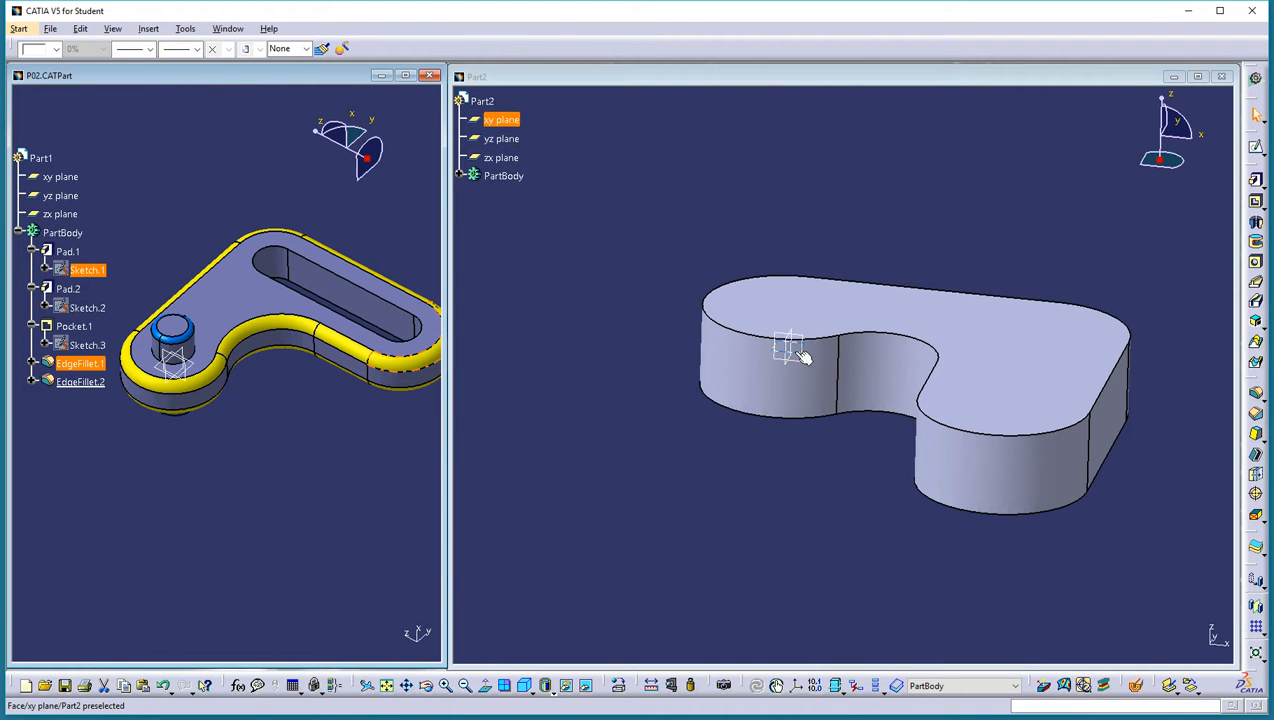
Sketch a circle of 30 mm radius centred on the origin on Part2's xy plane, and exit the sketch
{"action": "left_click", "coordinate": [789, 350]}
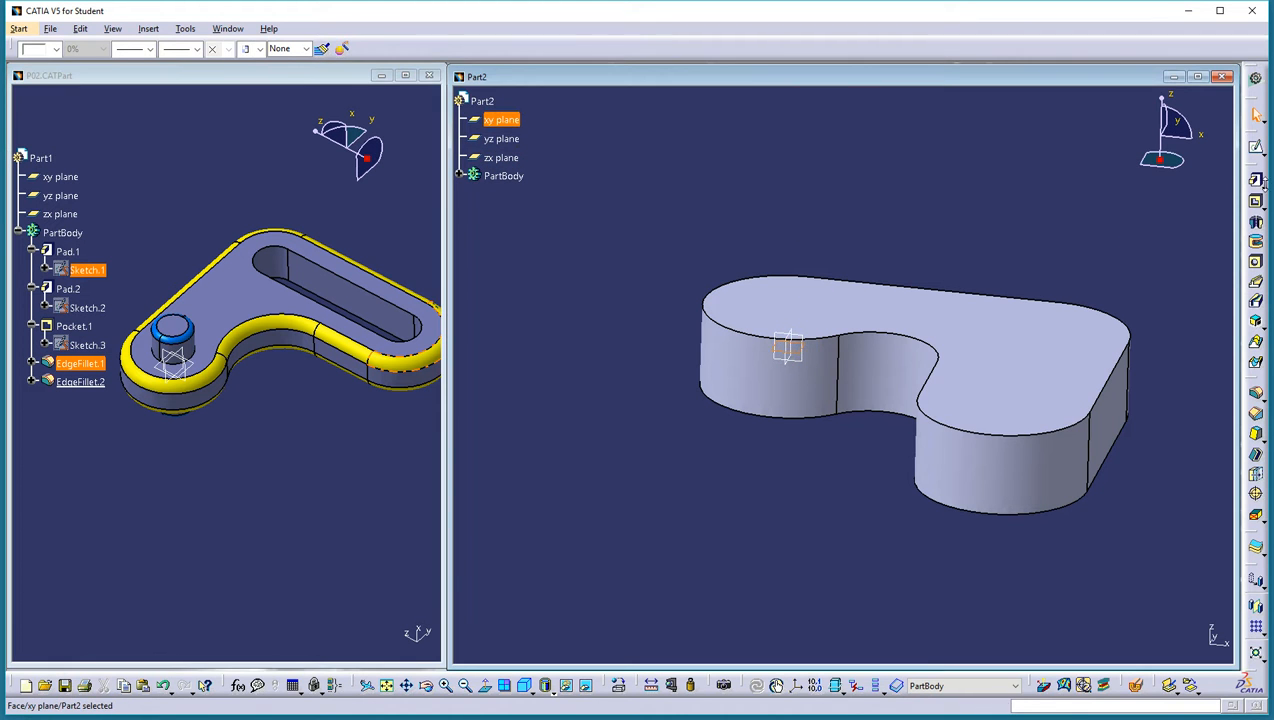
{"action": "left_click", "coordinate": [1255, 146]}
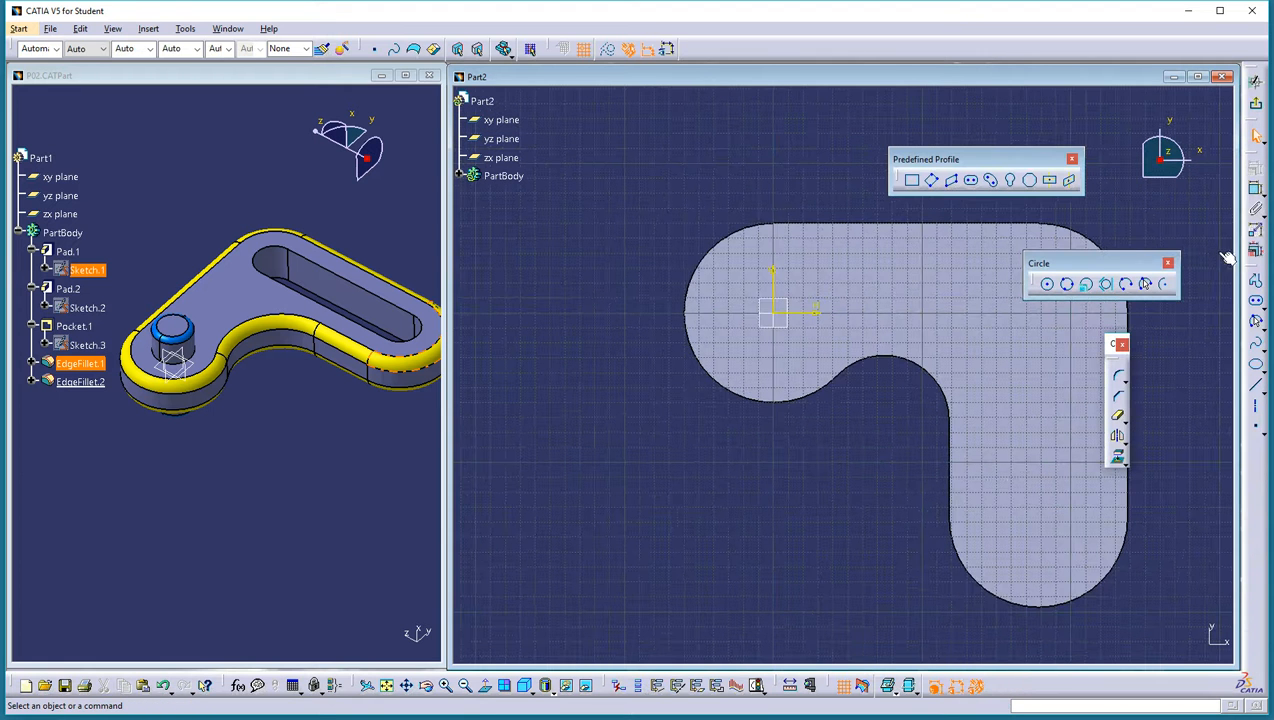
{"action": "left_click", "coordinate": [1047, 284]}
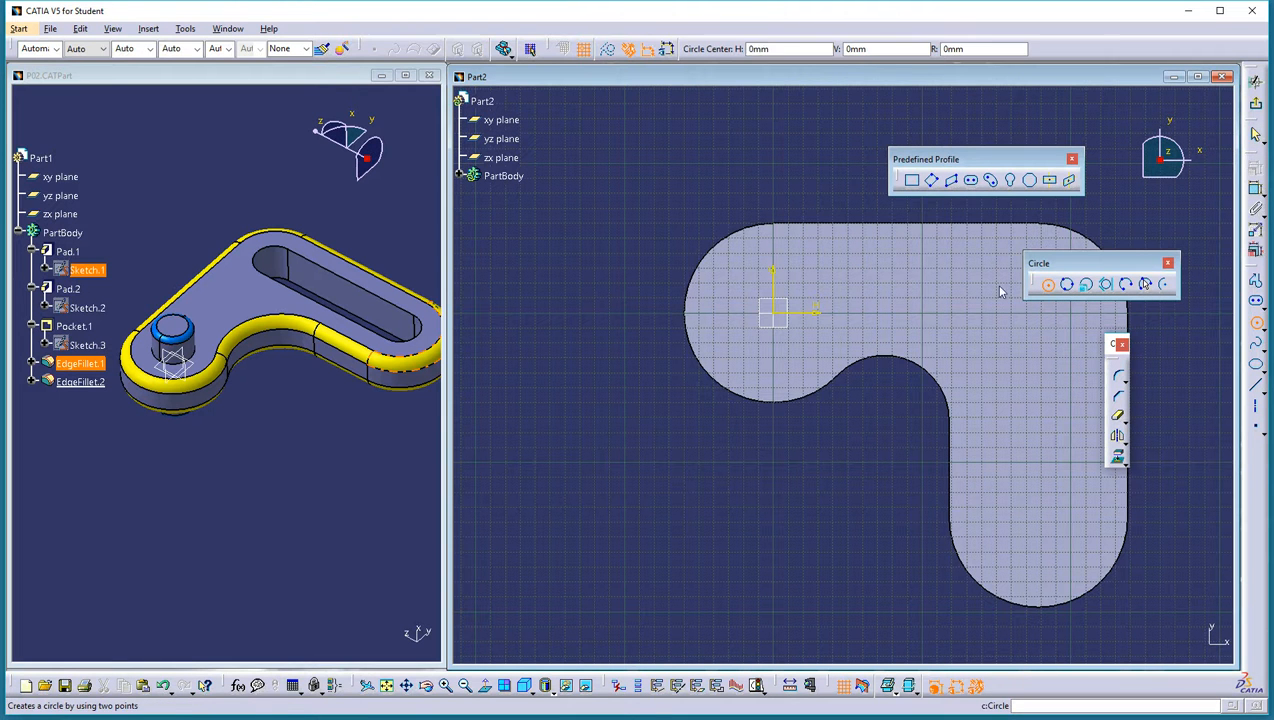
{"action": "left_click", "coordinate": [773, 313]}
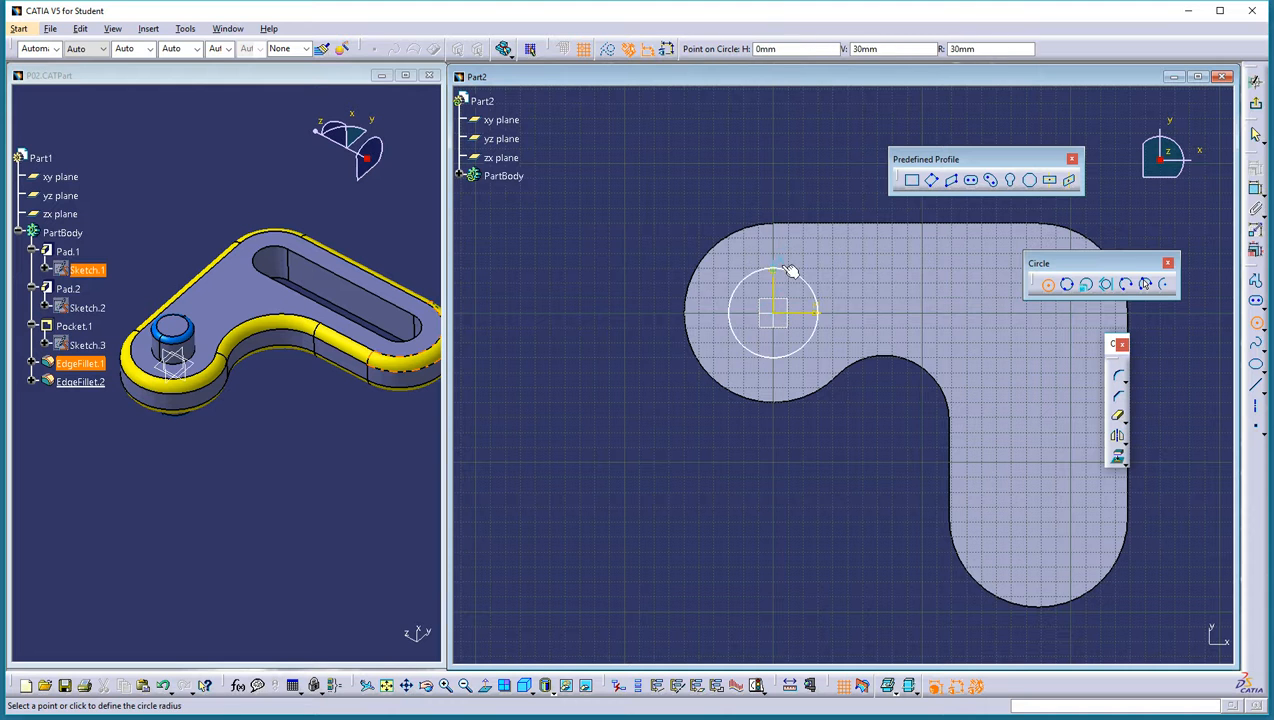
{"action": "left_click", "coordinate": [778, 270]}
{"action": "left_click", "coordinate": [1258, 108]}
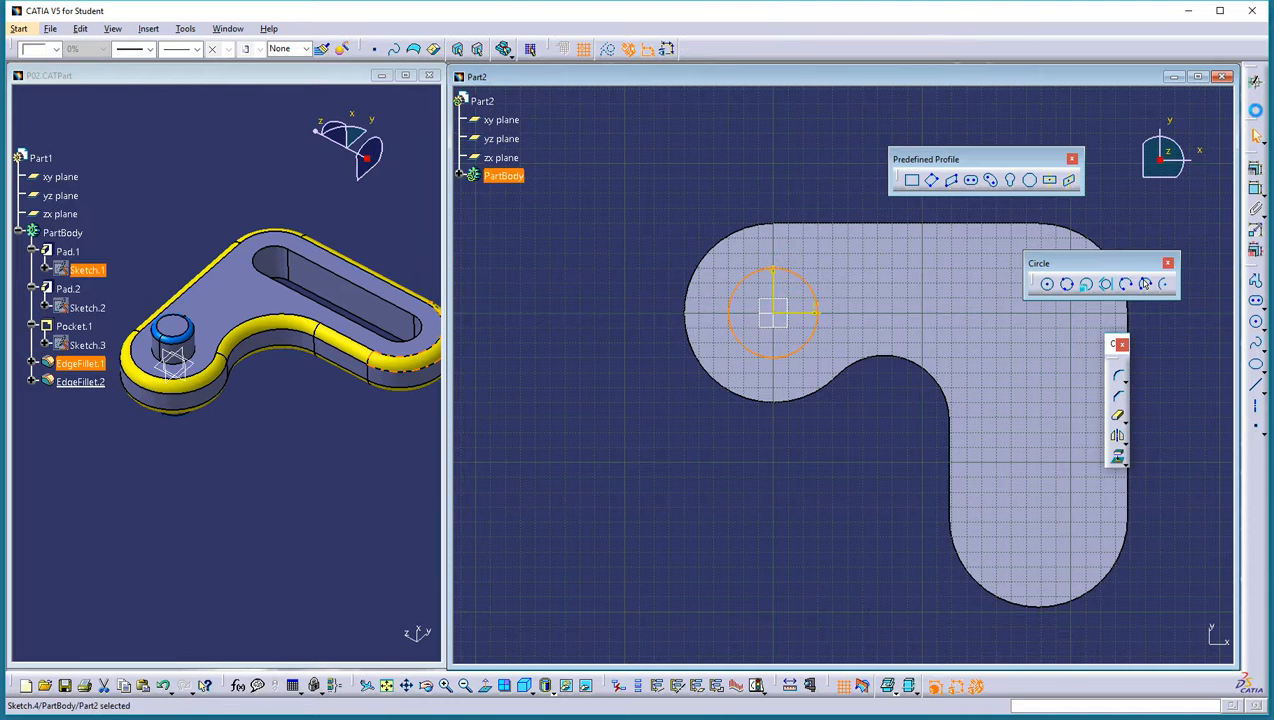
Pad the circle with a length of 80 mm and mirrored extent to form the cylindrical pin
{"action": "left_click", "coordinate": [1256, 180]}
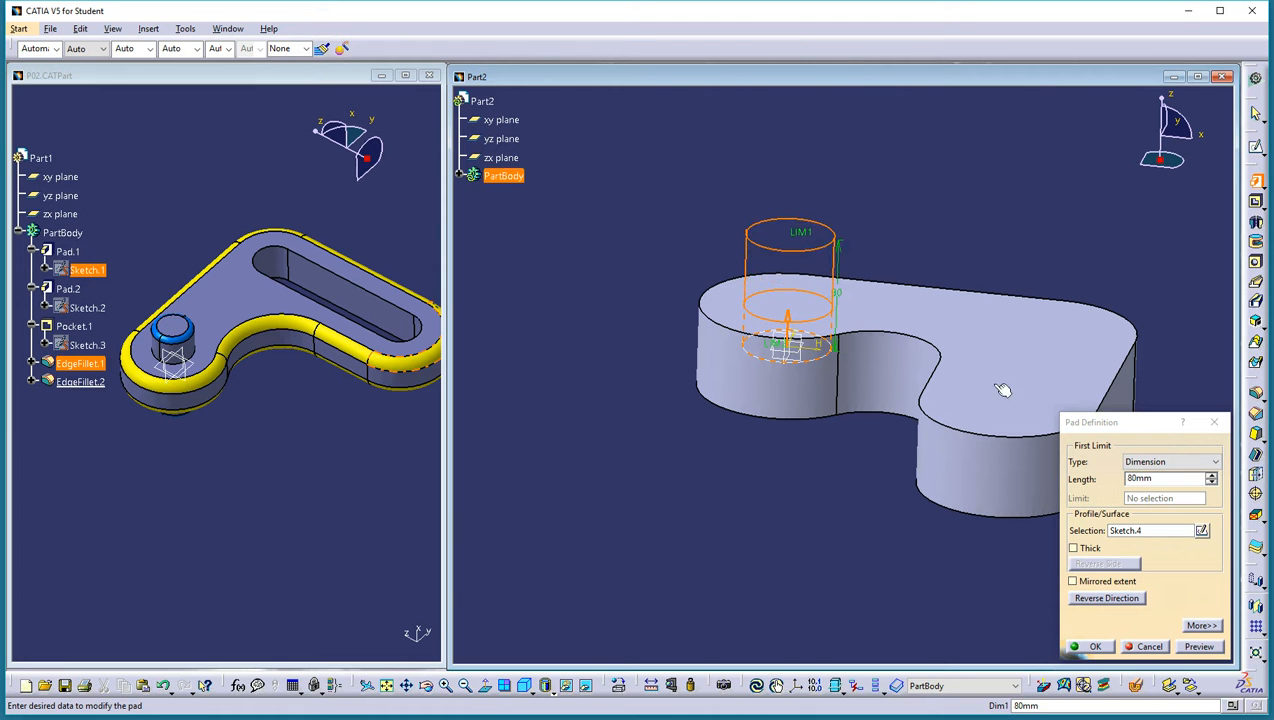
{"action": "left_click", "coordinate": [1106, 585]}
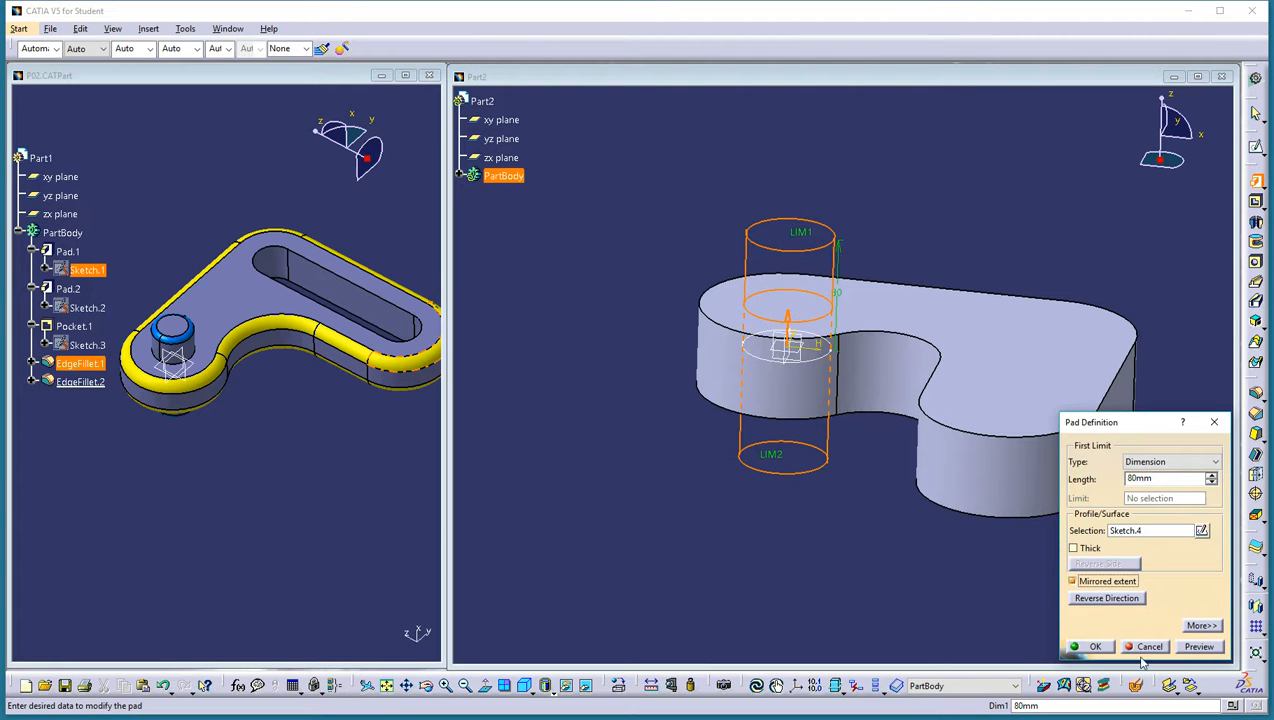
{"action": "left_click", "coordinate": [1096, 646]}
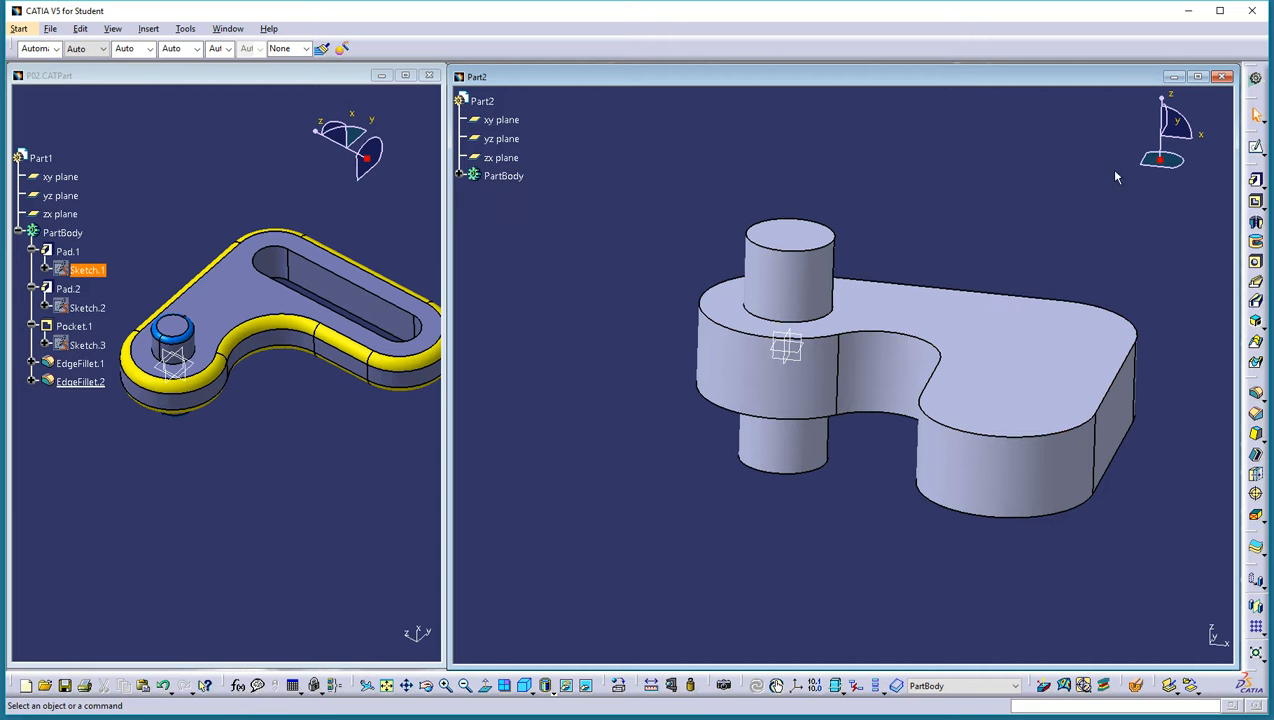
Start a sketch on the lever's upper face and draw a vertical elongated hole of 30 mm radius in the arm
{"action": "left_click", "coordinate": [1258, 148]}
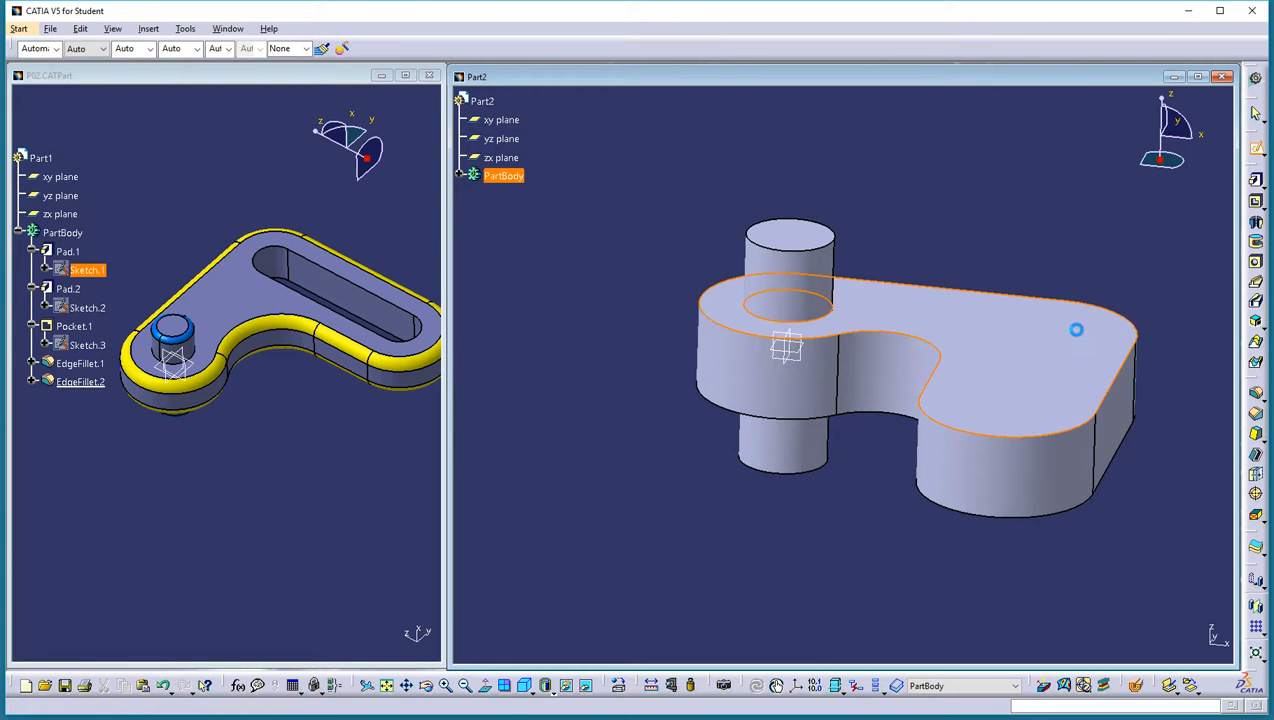
{"action": "left_click", "coordinate": [1082, 332]}
{"action": "mouse_move", "coordinate": [847, 250]}
{"action": "middle_mouse_down"}
{"action": "mouse_move", "coordinate": [589, 350]}
{"action": "mouse_move", "coordinate": [640, 330]}
{"action": "middle_mouse_up"}
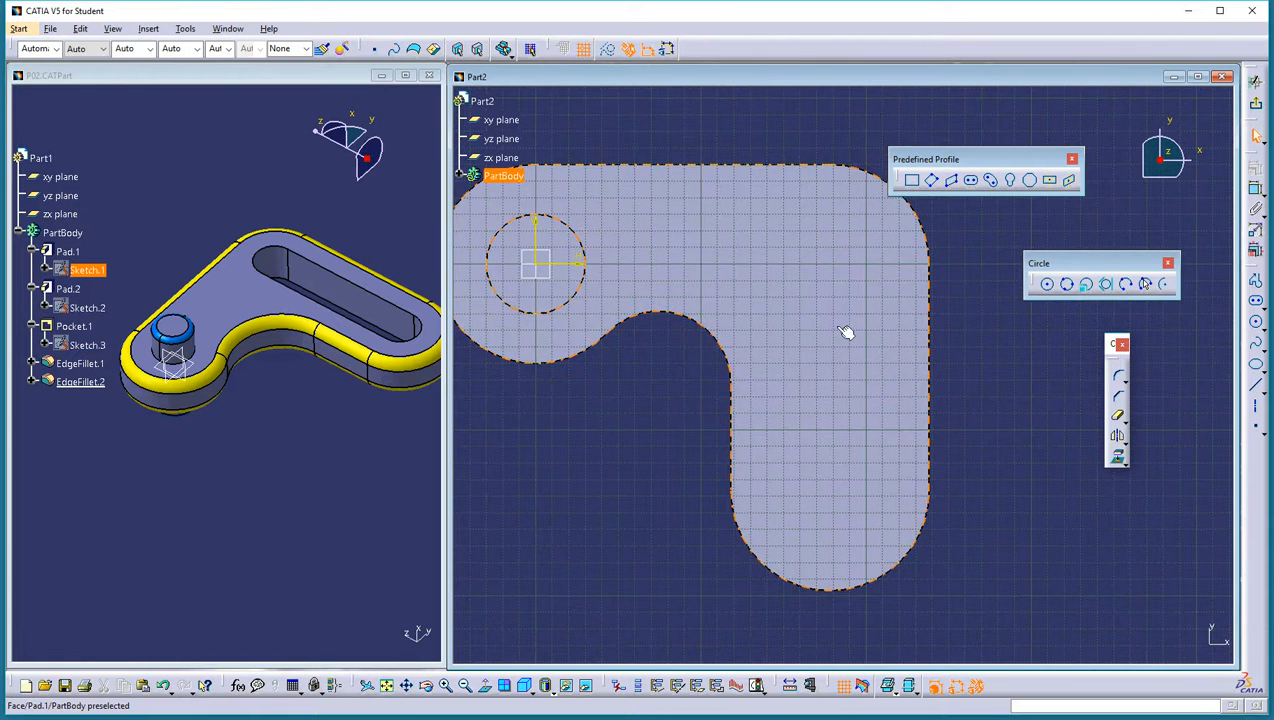
{"action": "left_click", "coordinate": [971, 180]}
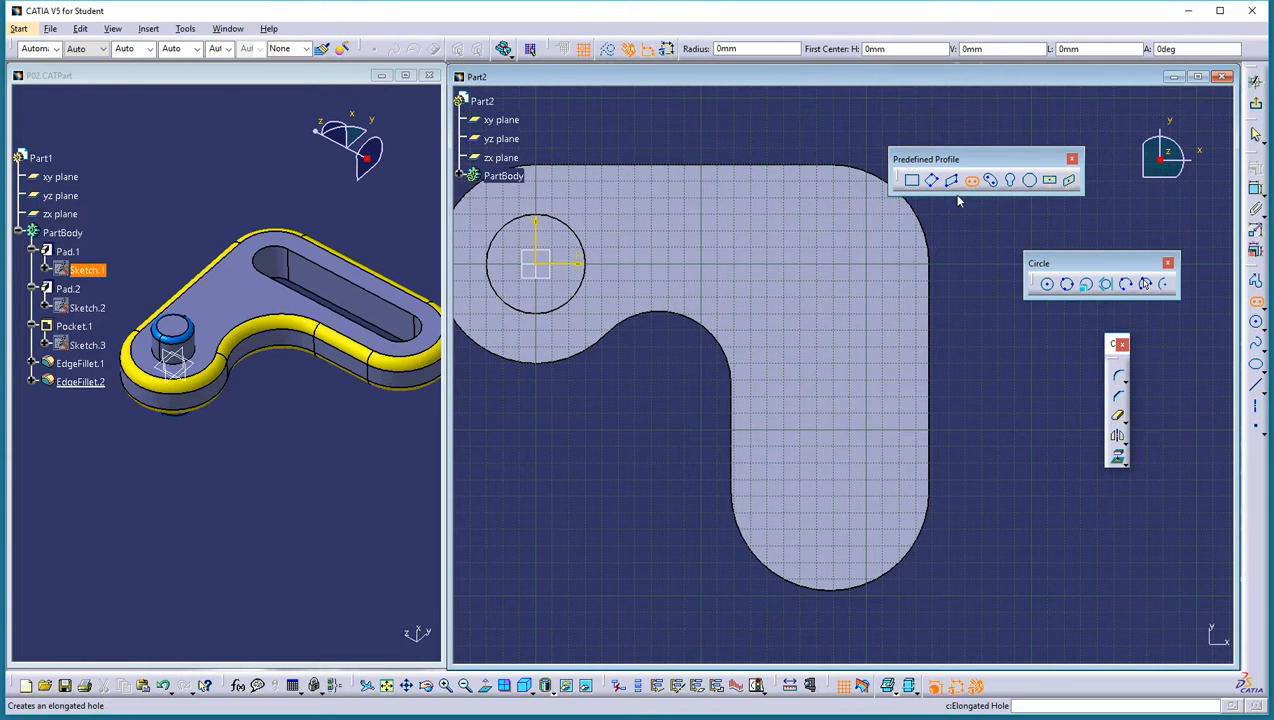
{"action": "left_click", "coordinate": [822, 284]}
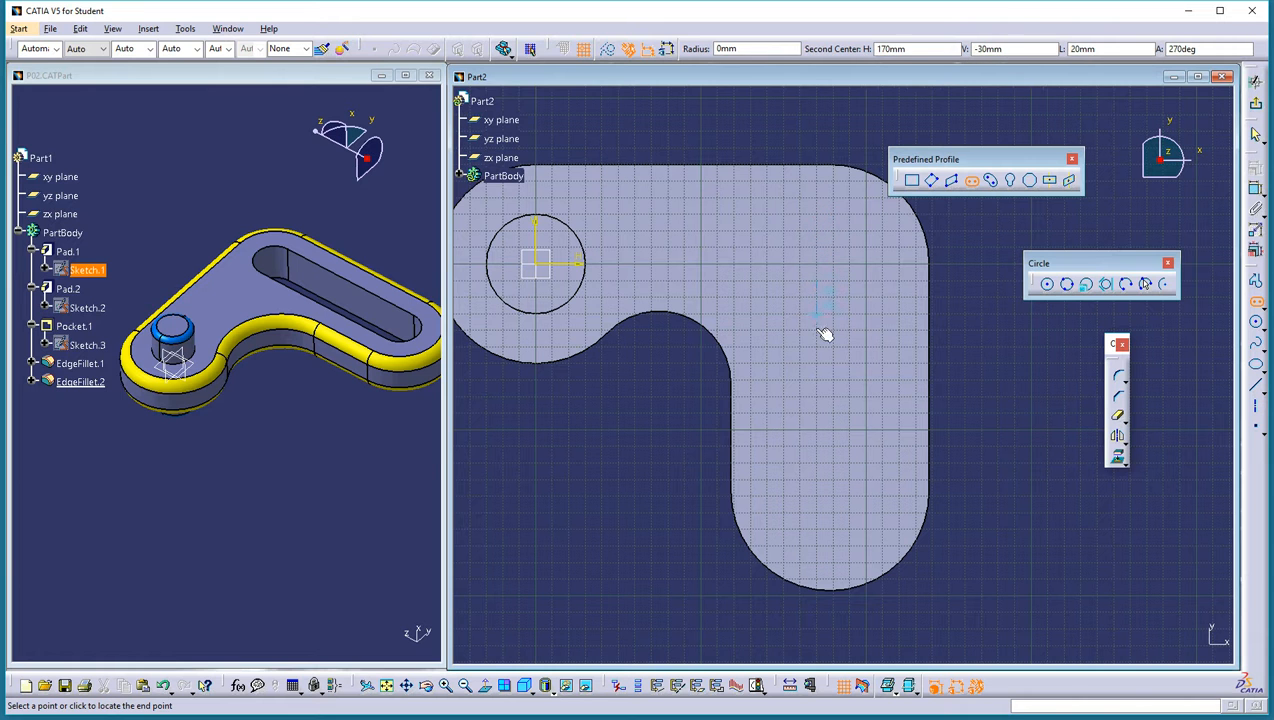
{"action": "left_click", "coordinate": [823, 503]}
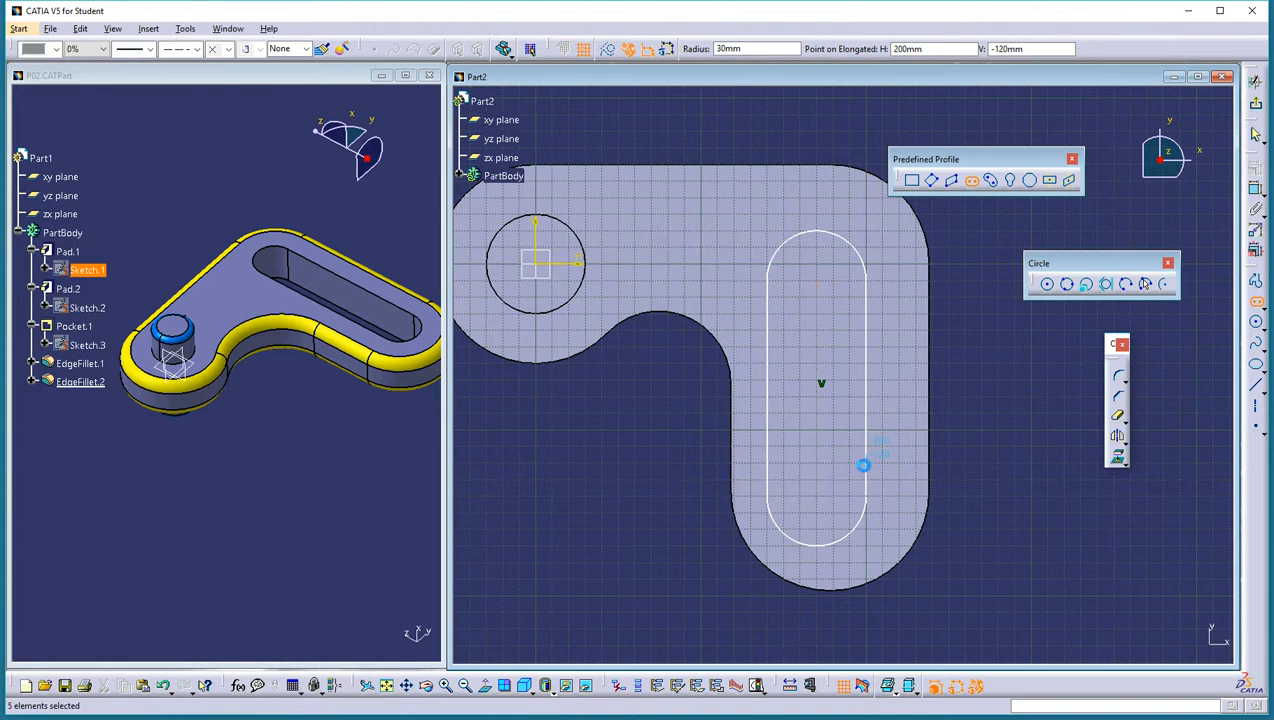
{"action": "left_click", "coordinate": [867, 466]}
{"action": "left_click", "coordinate": [1046, 452]}
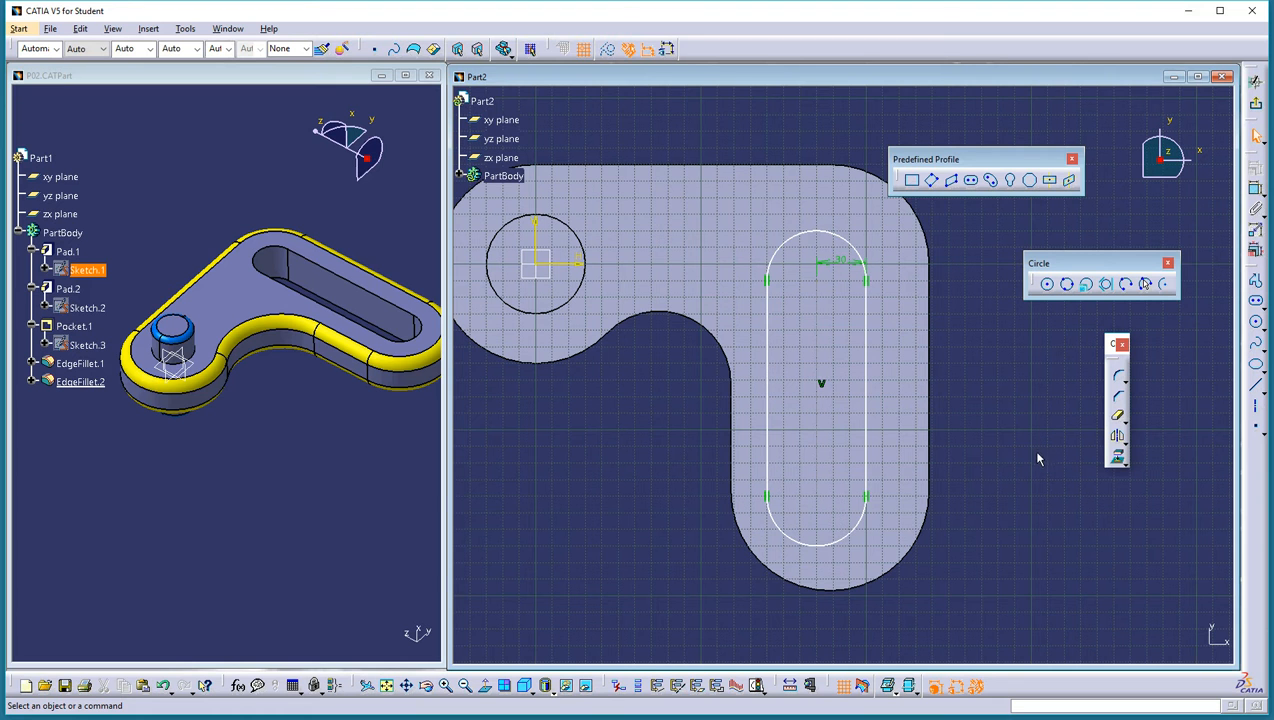
Make the slot's lower arc concentric with the rounded lower end of the lever arm
{"action": "left_click", "coordinate": [857, 537]}
{"action": "left_click", "coordinate": [915, 558], "text": "ctrl"}
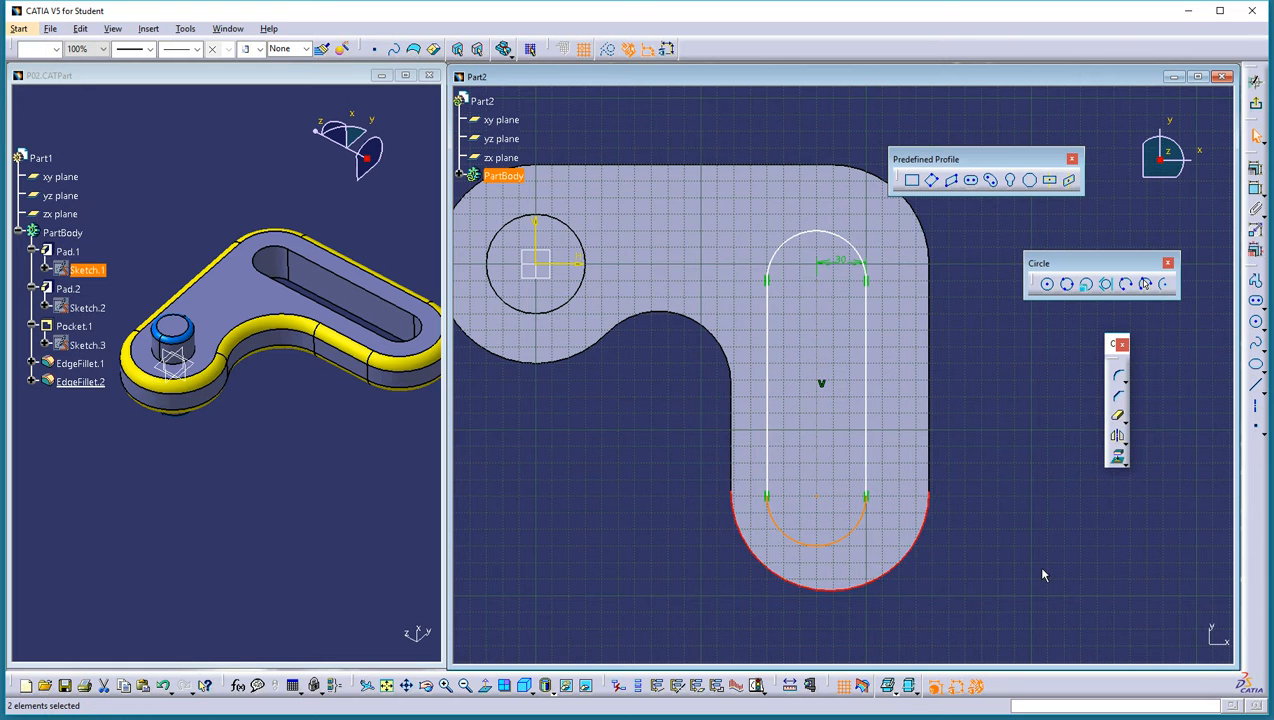
{"action": "left_click", "coordinate": [1250, 182]}
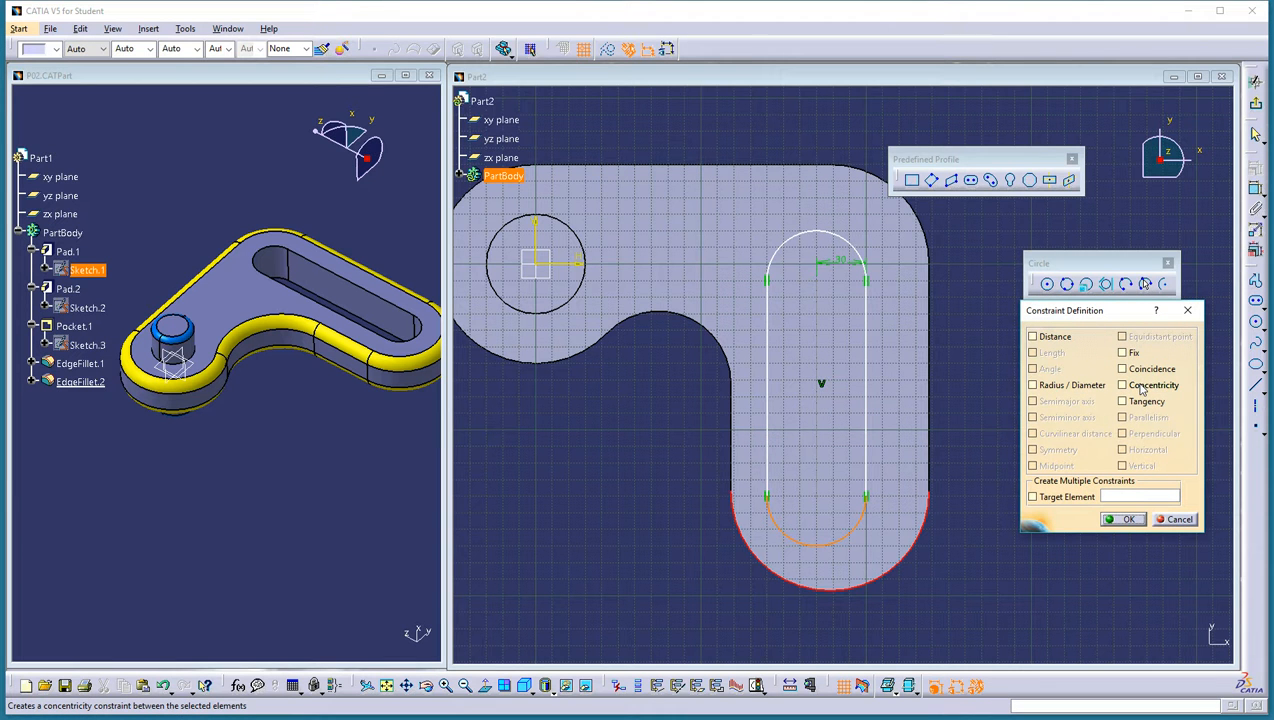
{"action": "left_click", "coordinate": [1127, 389]}
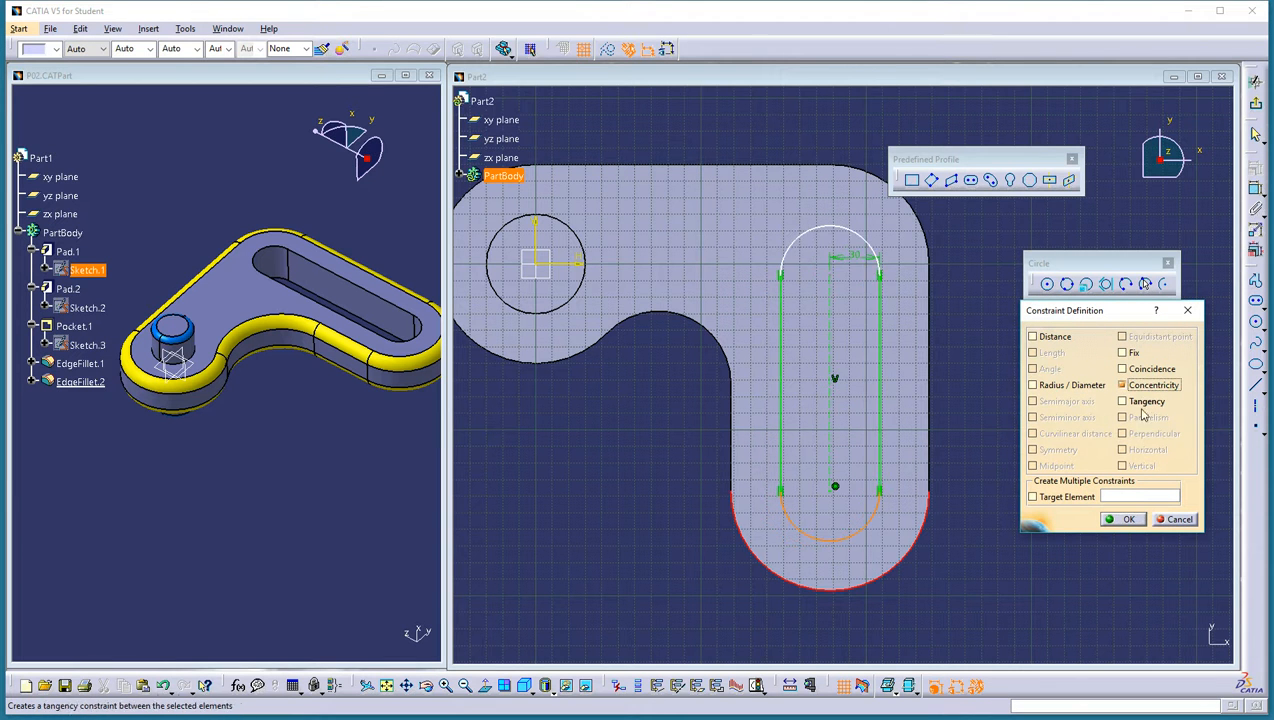
{"action": "left_click", "coordinate": [1124, 519]}
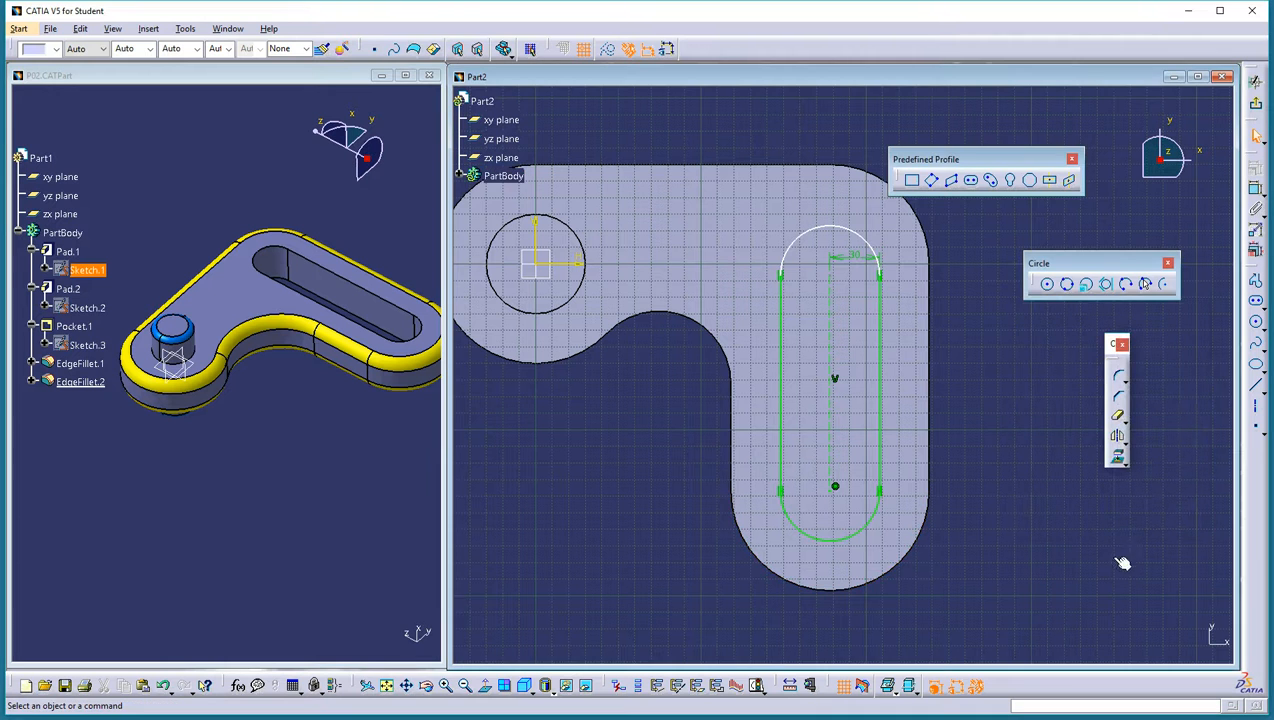
Make the slot's upper arc concentric with the lever's outer corner arc
{"action": "left_click", "coordinate": [872, 246]}
{"action": "left_click", "coordinate": [921, 216], "text": "ctrl"}
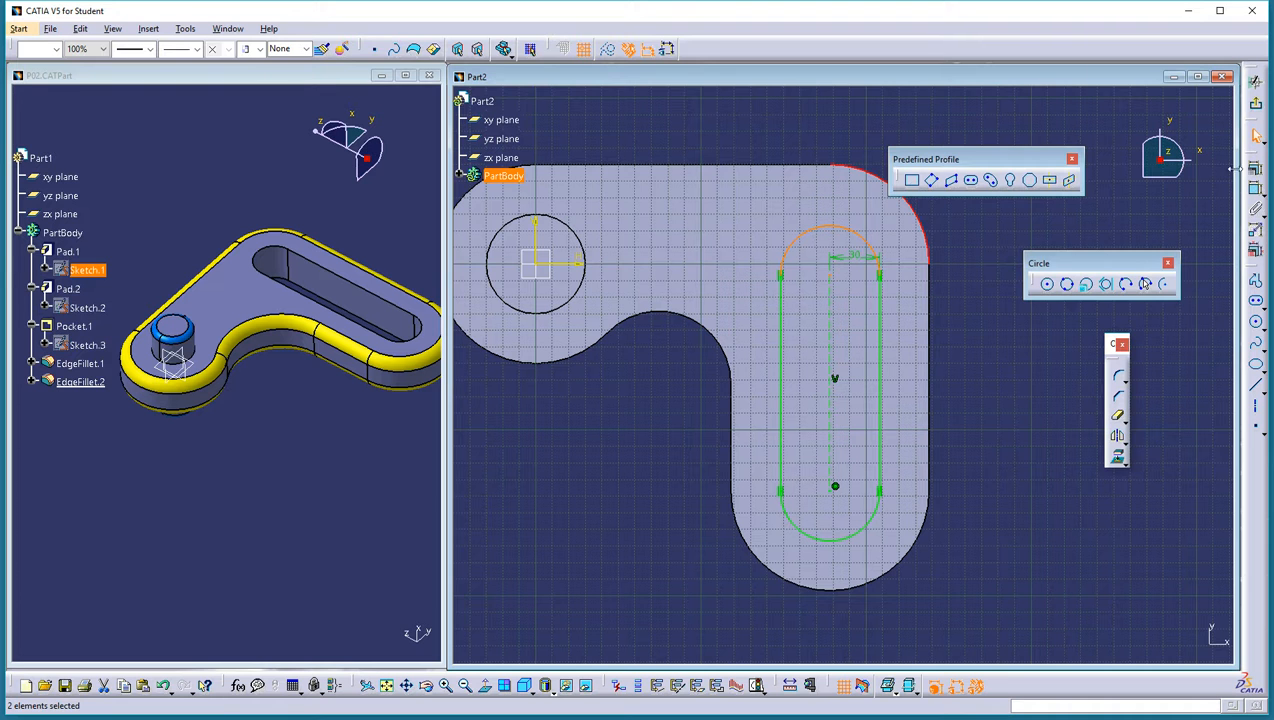
{"action": "left_click", "coordinate": [1252, 168]}
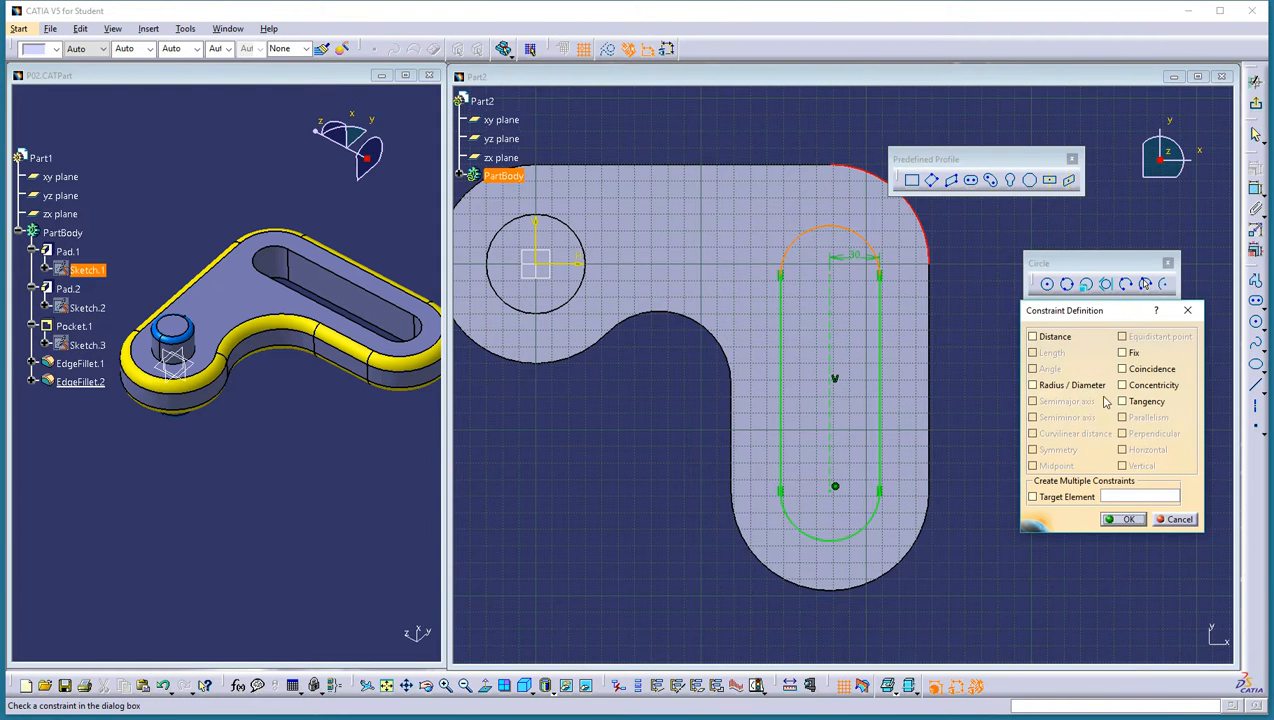
{"action": "left_click", "coordinate": [1122, 386]}
{"action": "left_click", "coordinate": [1126, 519]}
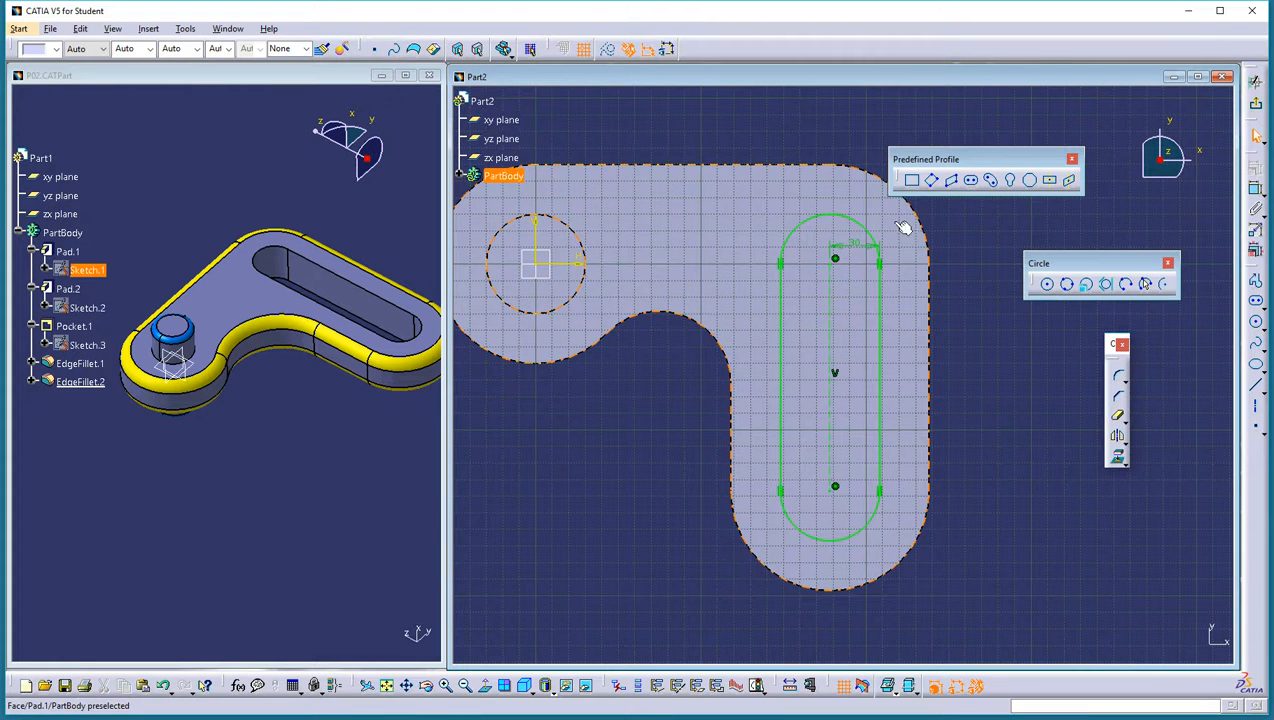
Delete the 30 mm dimension of the slot
{"action": "left_click", "coordinate": [859, 247]}
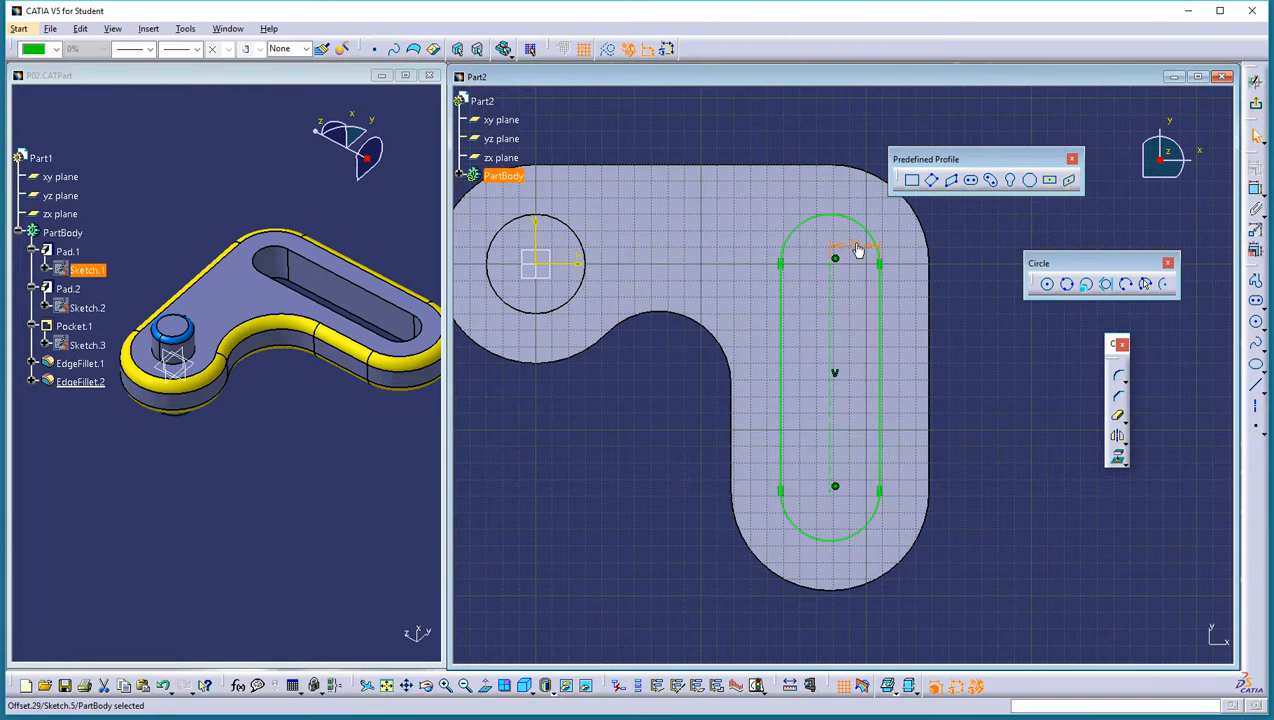
{"action": "key", "text": "Delete"}
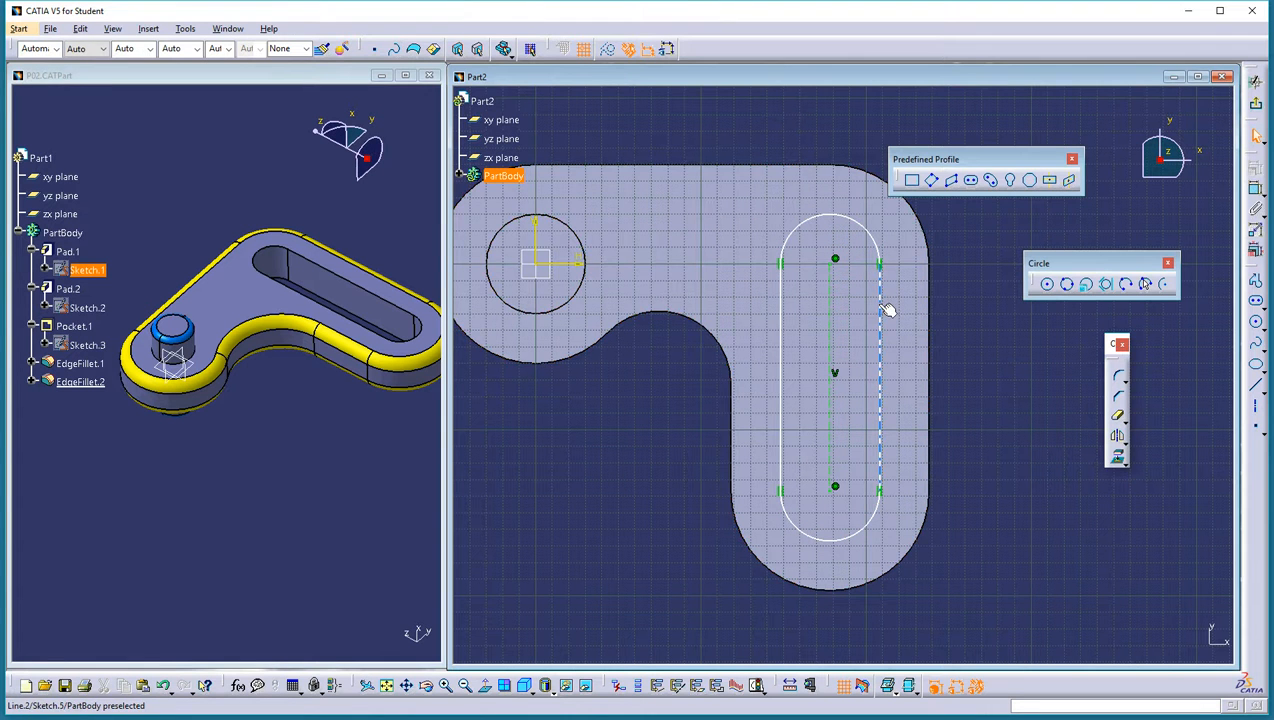
{"action": "left_click_drag", "start_coordinate": [889, 311], "coordinate": [888, 305]}
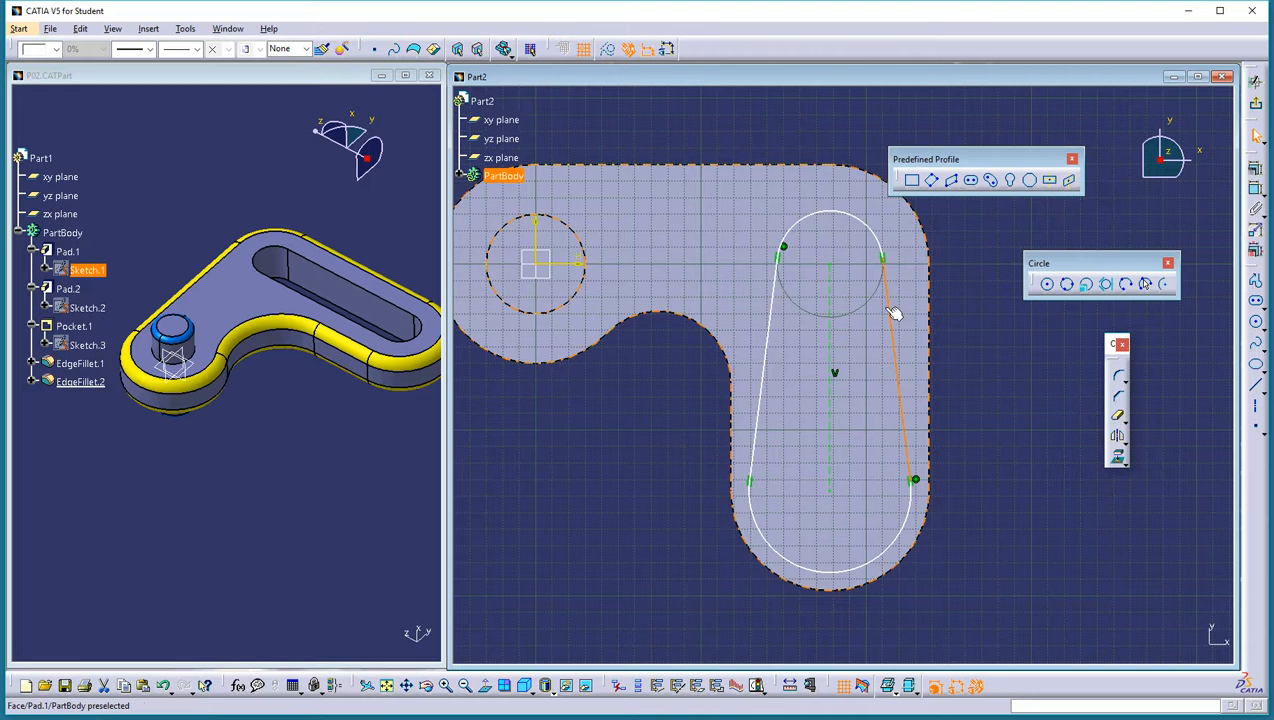
{"action": "left_click", "coordinate": [958, 319]}
{"action": "key", "text": "ctrl+z"}
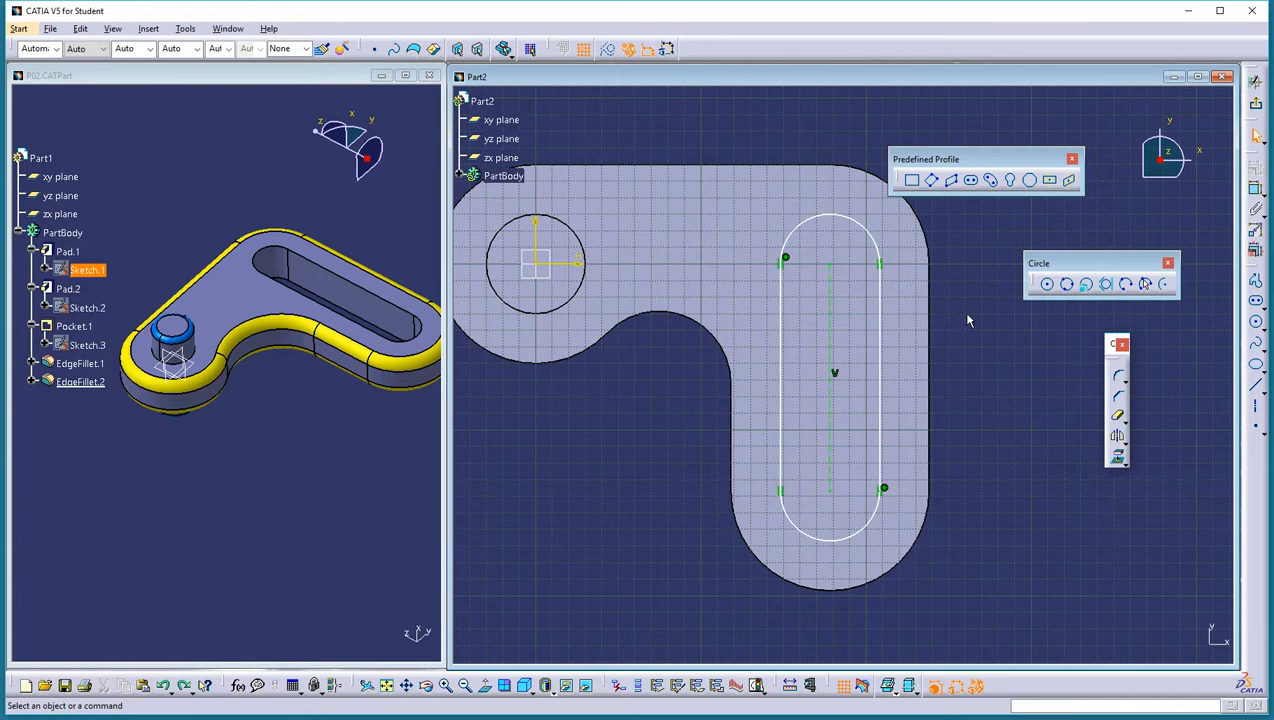
Constrain both long sides of the slot to be vertical
{"action": "right_click", "coordinate": [882, 325]}
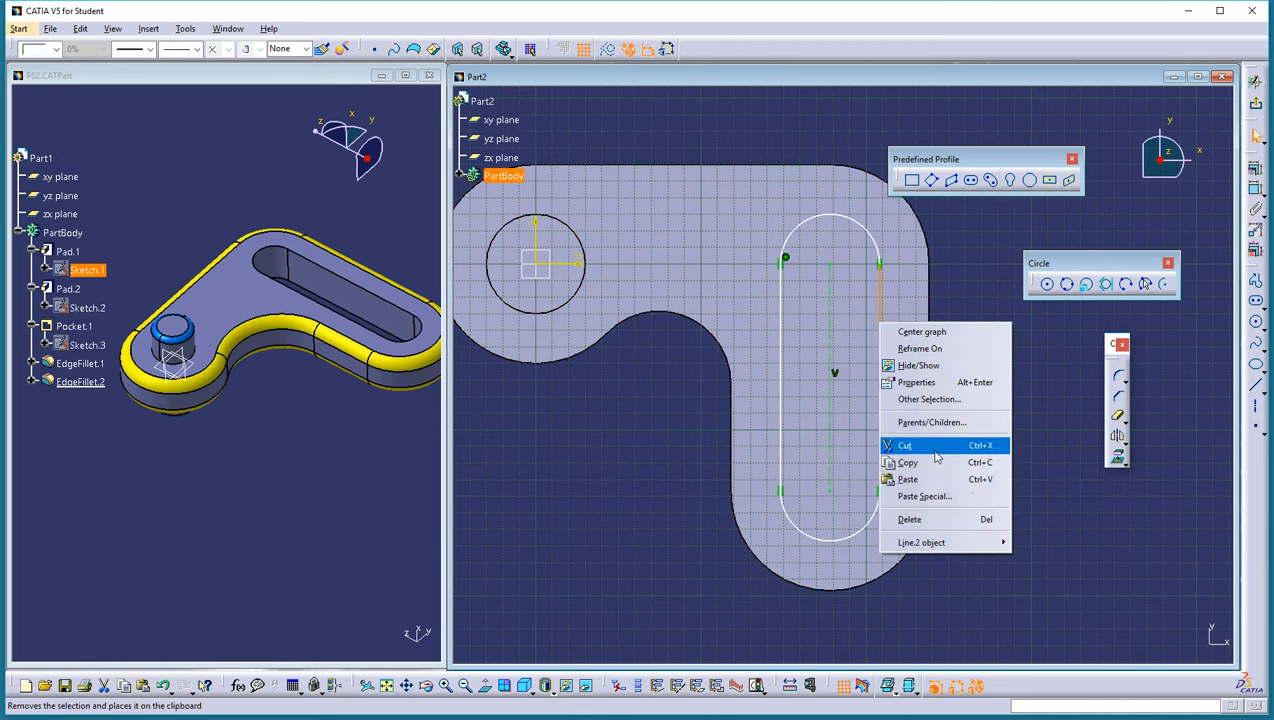
{"action": "mouse_move", "coordinate": [967, 543]}
{"action": "left_click", "coordinate": [1040, 599]}
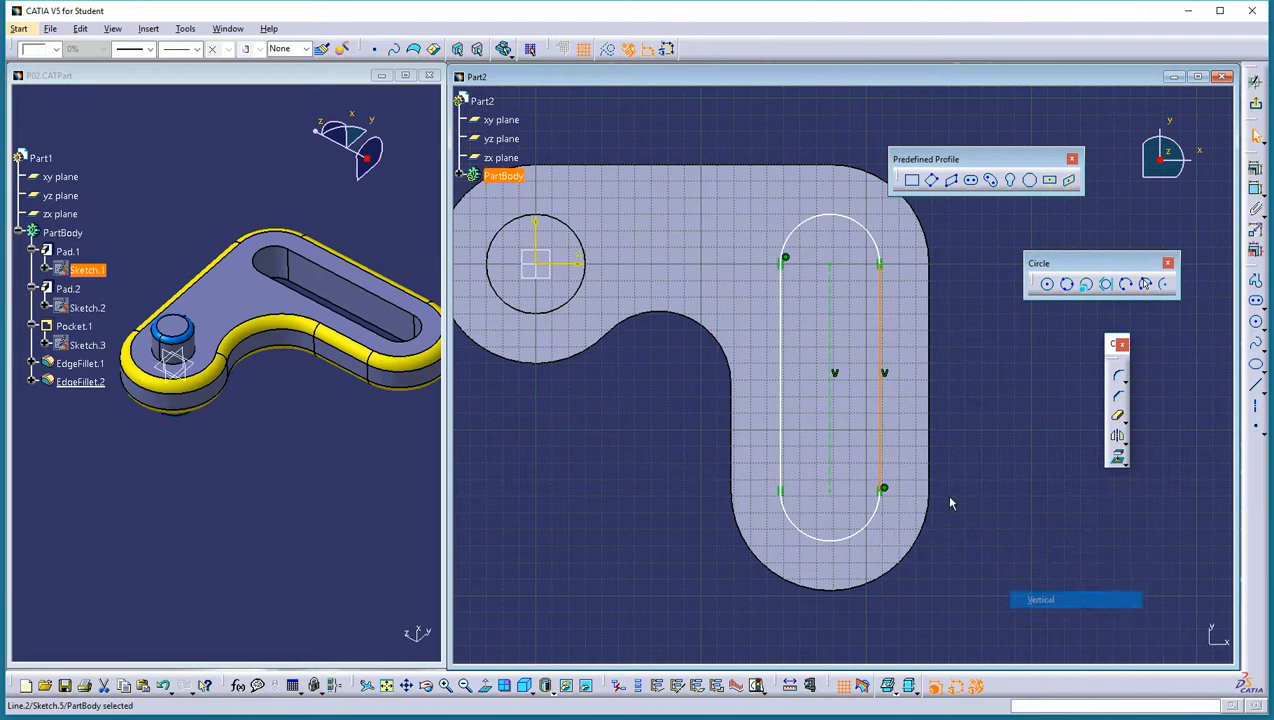
{"action": "left_click", "coordinate": [782, 372]}
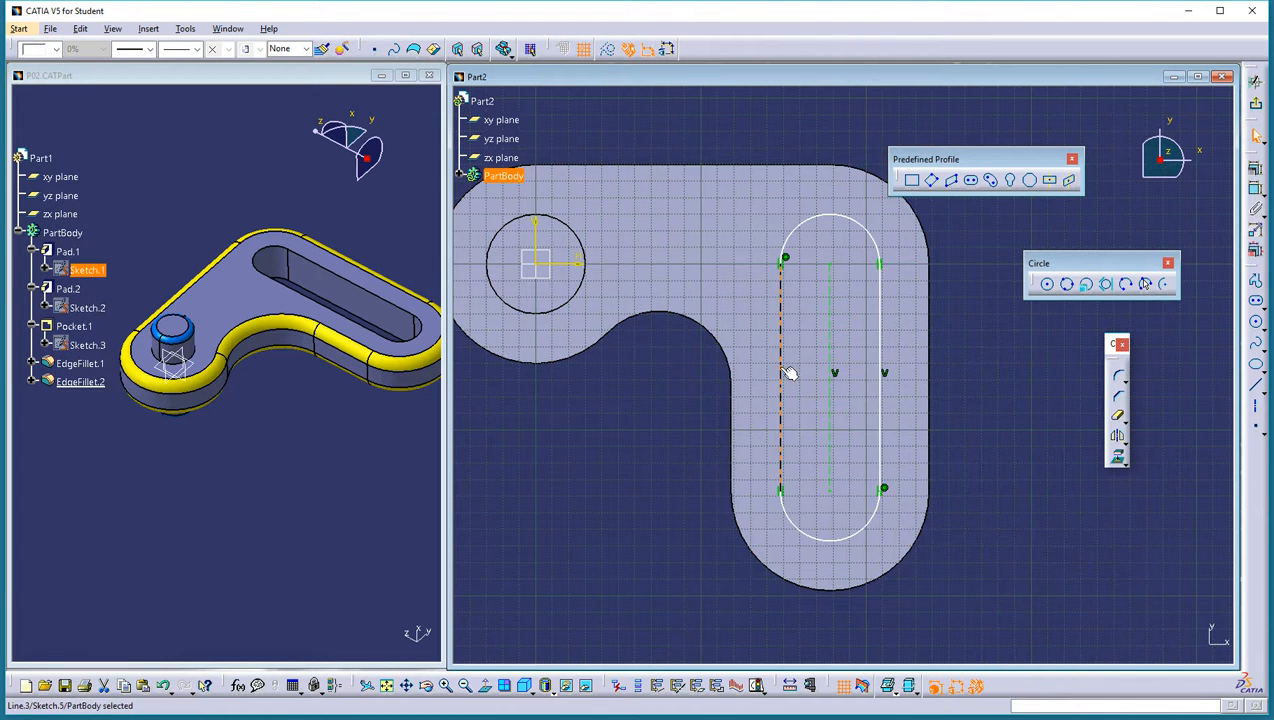
{"action": "right_click", "coordinate": [790, 373]}
{"action": "mouse_move", "coordinate": [865, 588]}
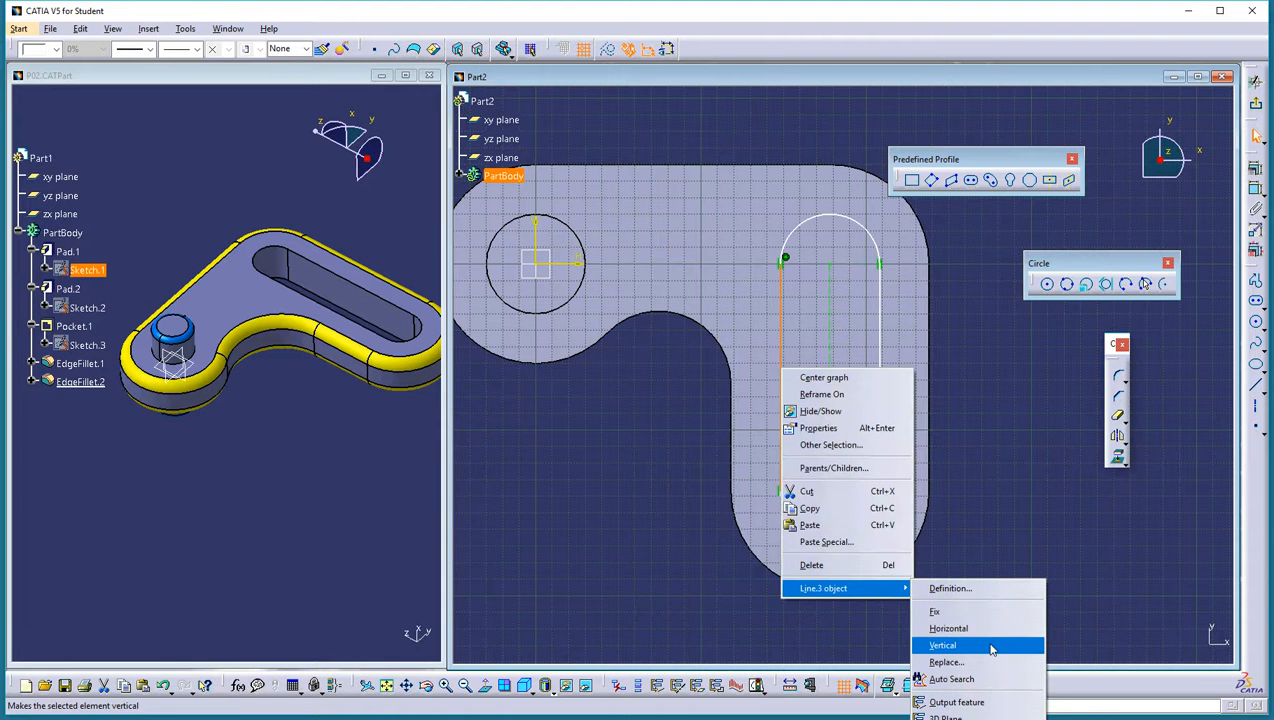
{"action": "left_click", "coordinate": [994, 648]}
Adjust the slot's width freehand to slightly wider than first drawn by moving its long side, and exit the sketch
{"action": "left_click_drag", "start_coordinate": [881, 405], "coordinate": [897, 407]}
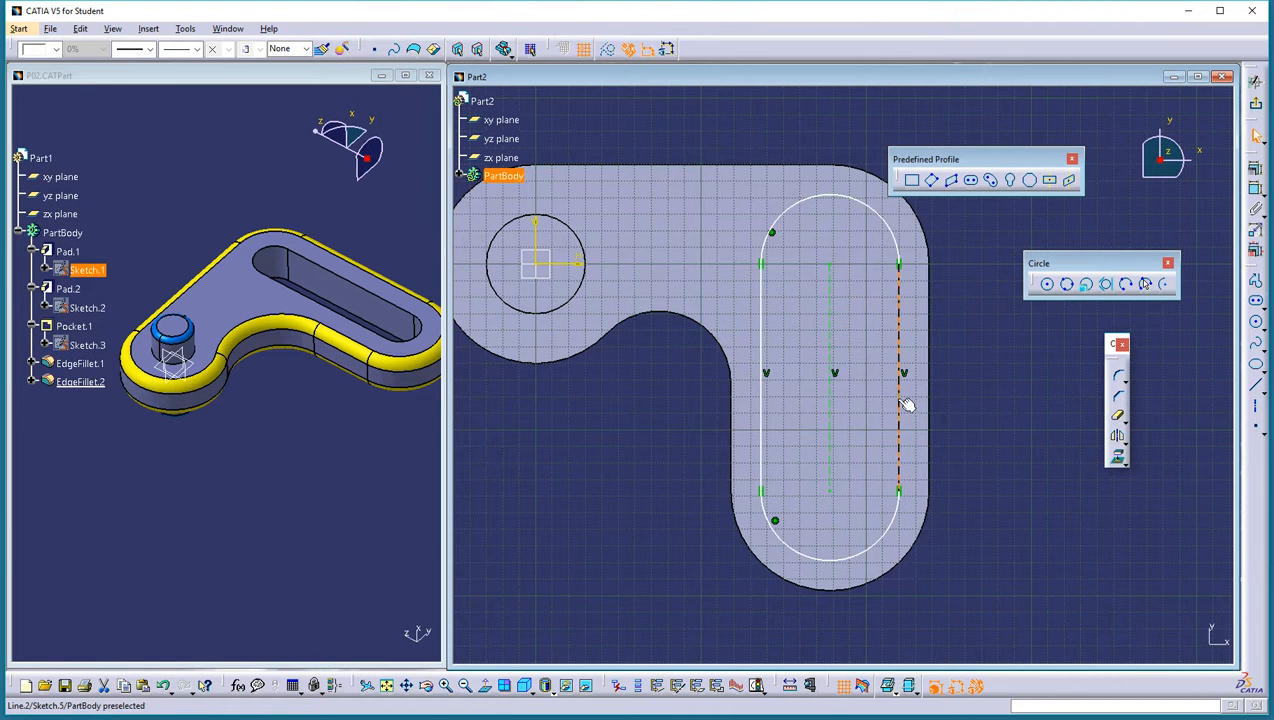
{"action": "left_click", "coordinate": [893, 403]}
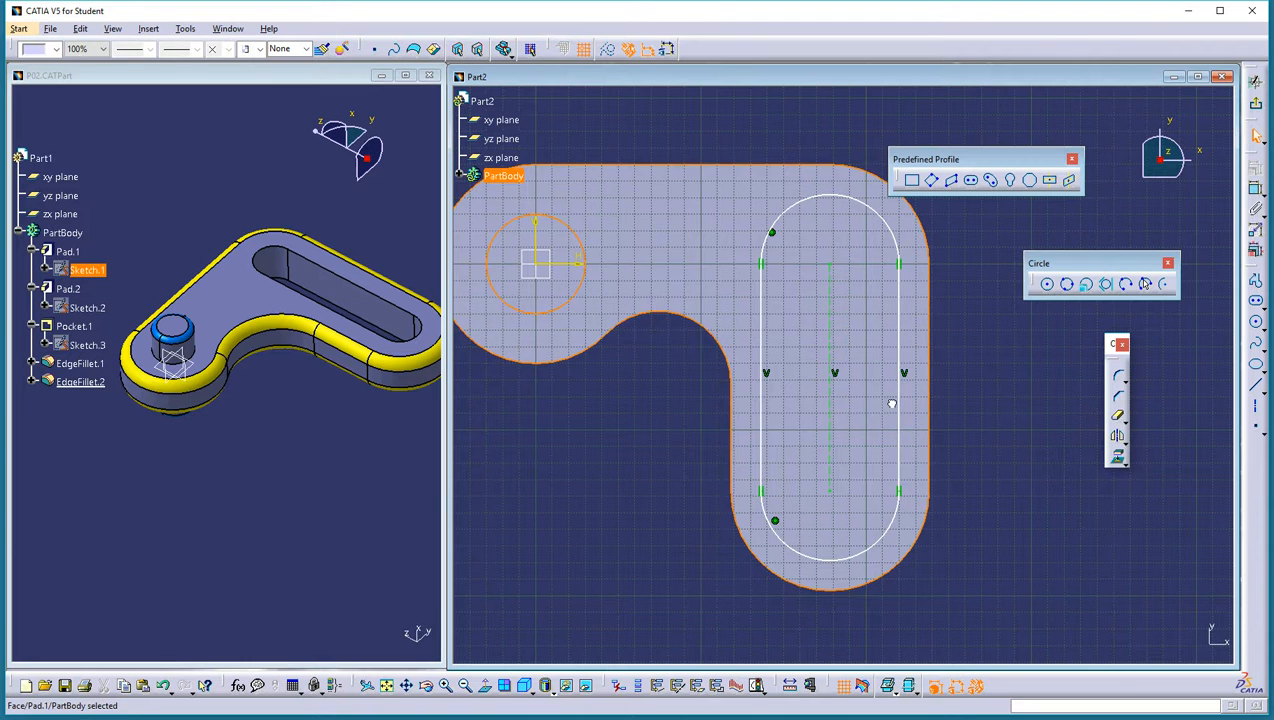
{"action": "left_click_drag", "start_coordinate": [898, 403], "coordinate": [880, 405]}
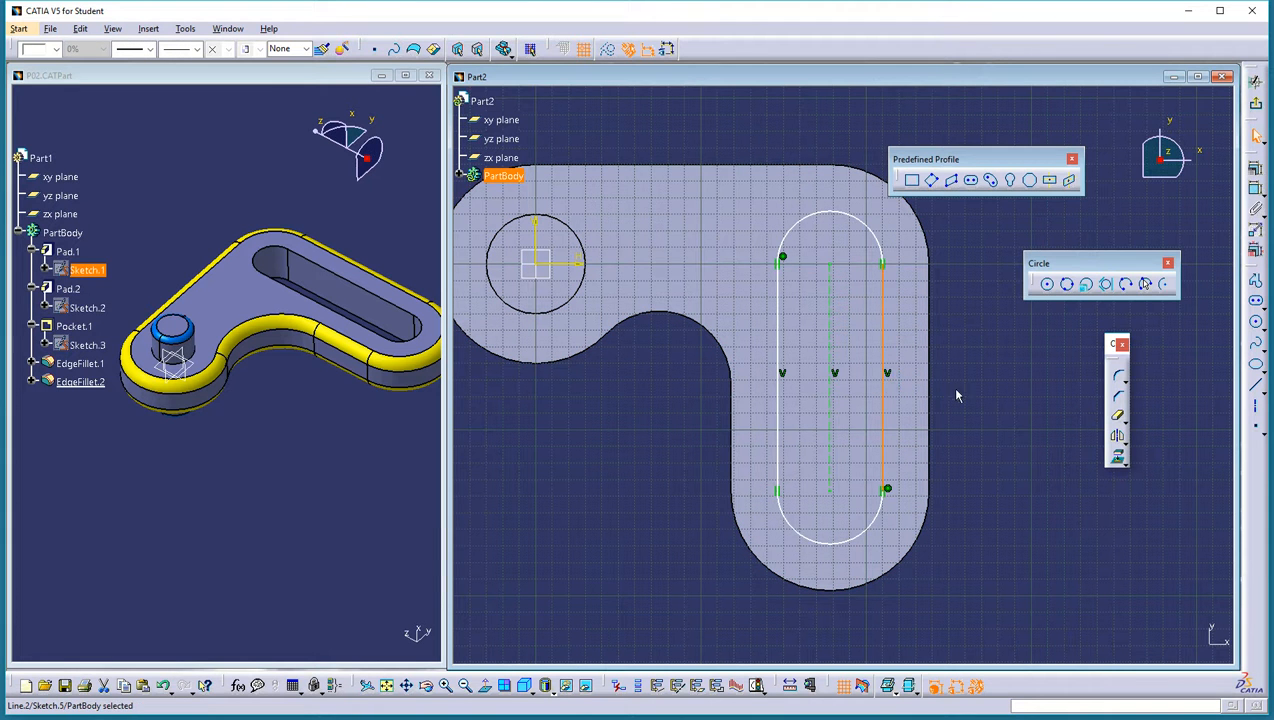
{"action": "left_click", "coordinate": [1258, 110]}
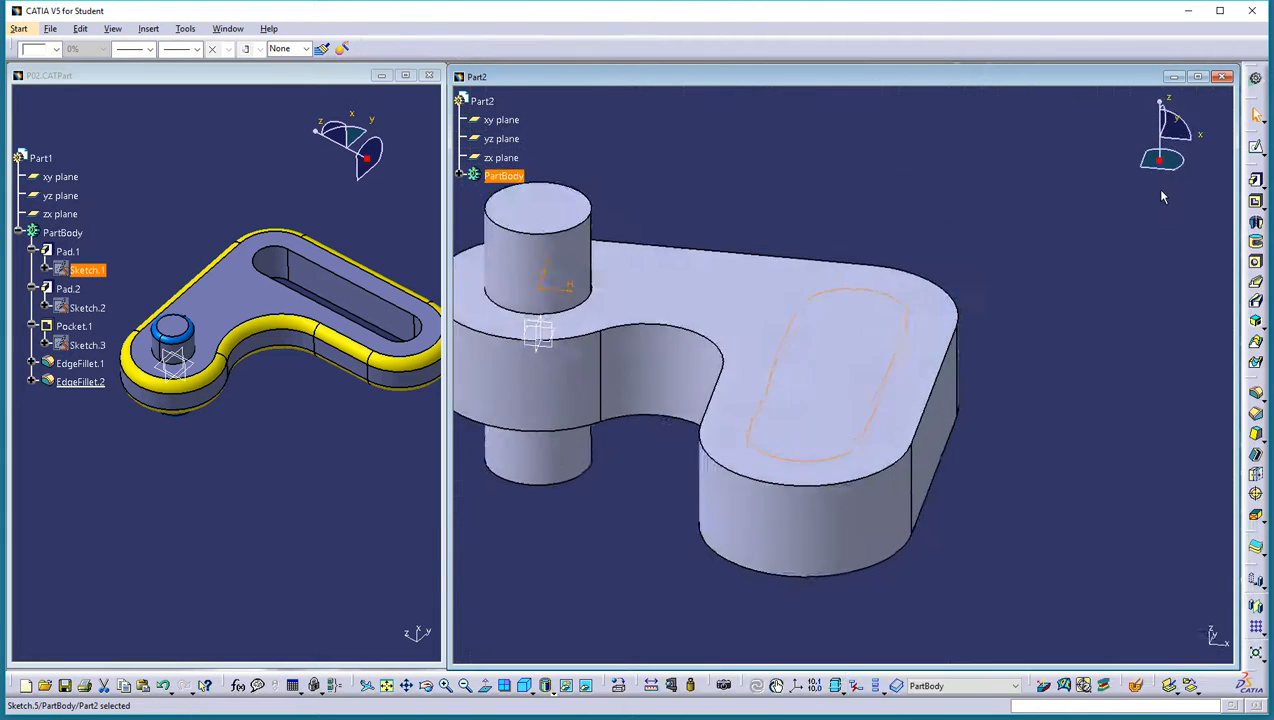
Cut the slot sketch through the lever arm as a pocket with the limit type Up to last
{"action": "left_click", "coordinate": [1259, 202]}
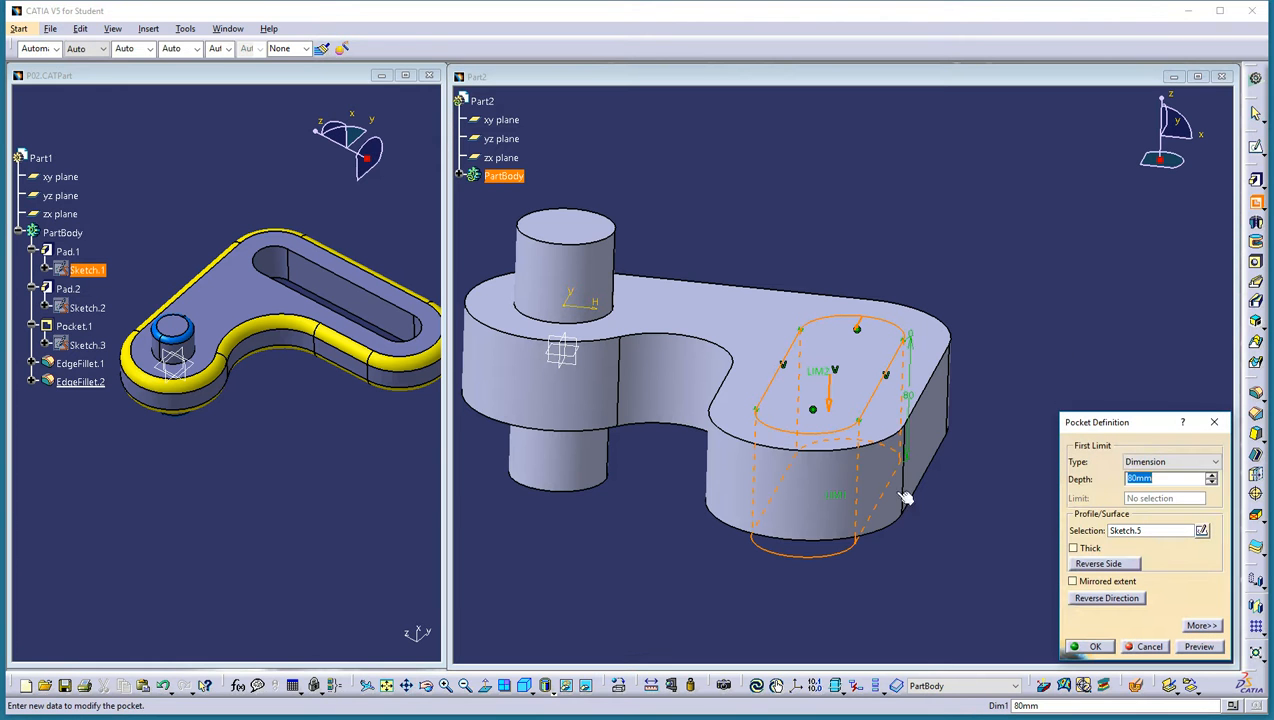
{"action": "left_click", "coordinate": [1168, 462]}
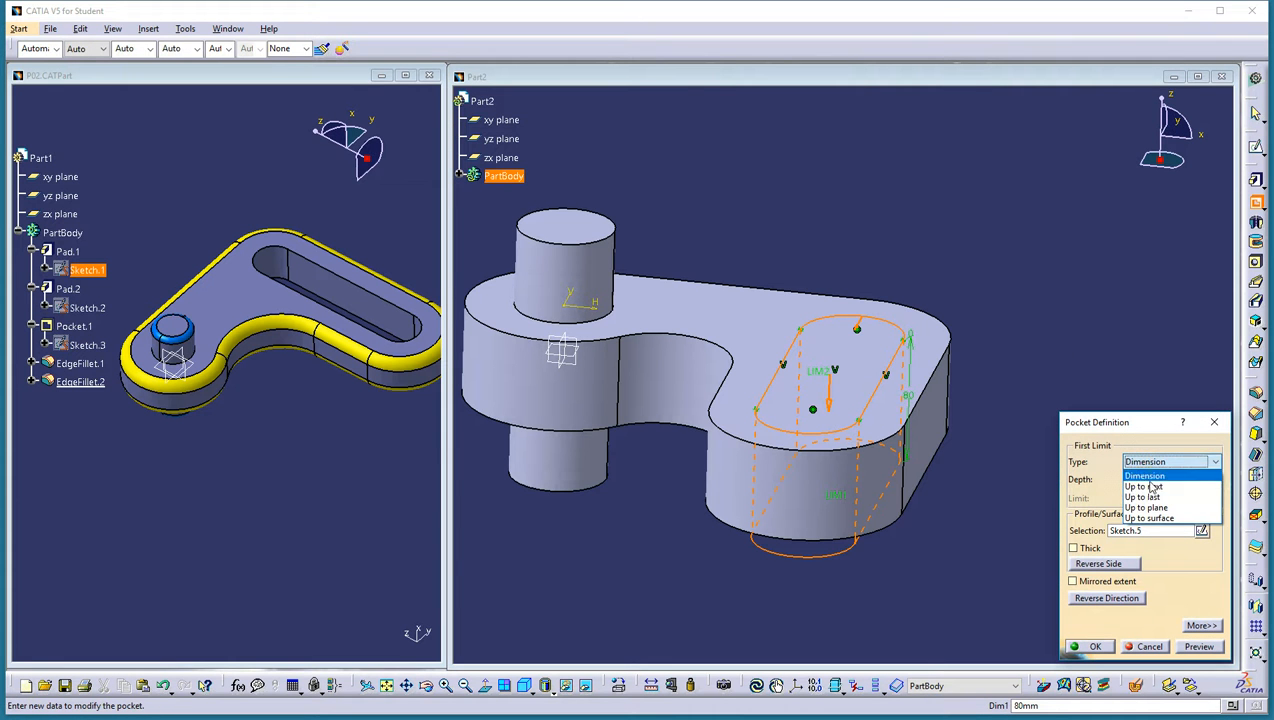
{"action": "left_click", "coordinate": [1155, 497]}
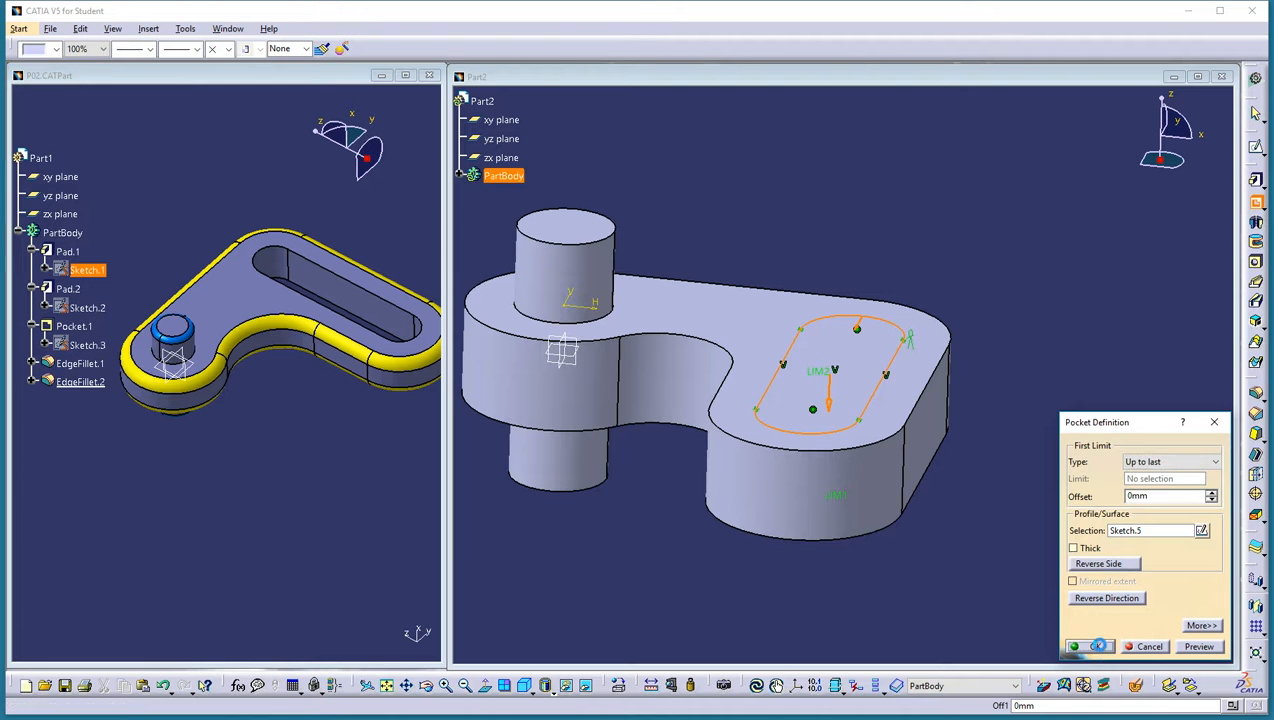
{"action": "left_click", "coordinate": [1090, 646]}
Fillet the outer upper and lower contour edges of the lever body with a 10 mm radius and tangency propagation
{"action": "middle_click_drag", "start_coordinate": [745, 410], "coordinate": [884, 507]}
{"action": "middle_click_drag", "start_coordinate": [269, 405], "coordinate": [248, 431]}
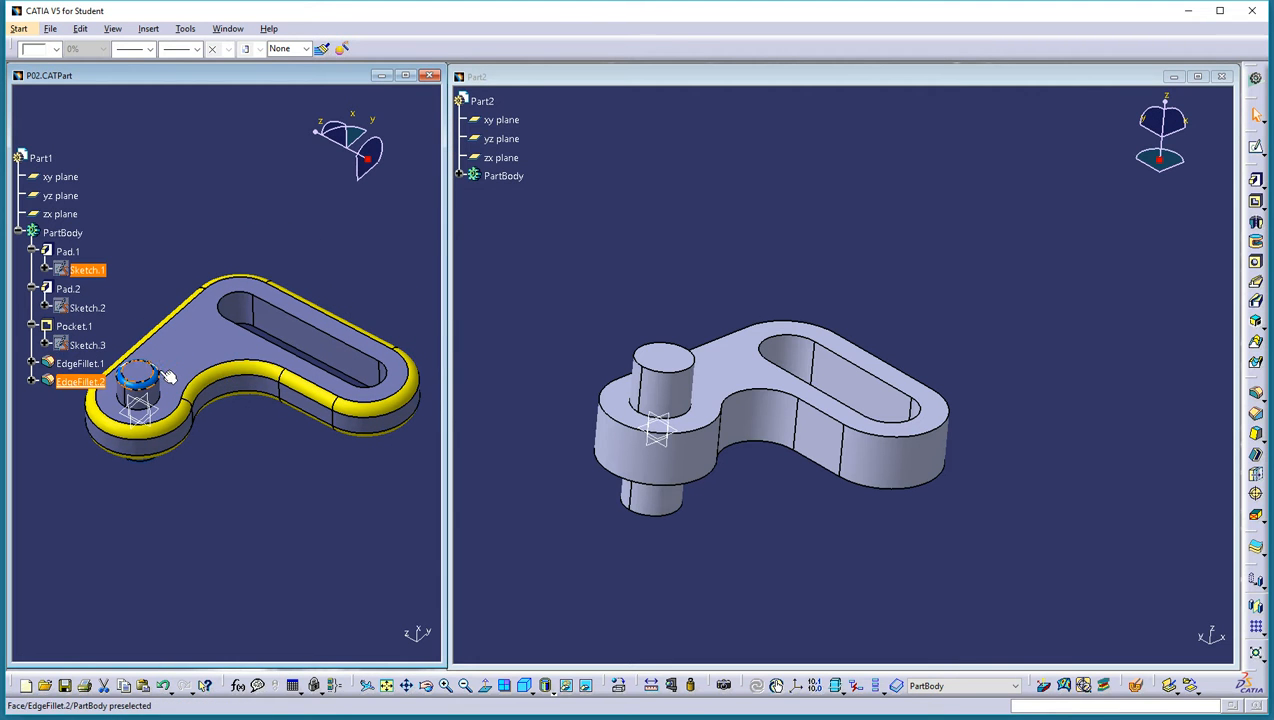
{"action": "left_click", "coordinate": [939, 226]}
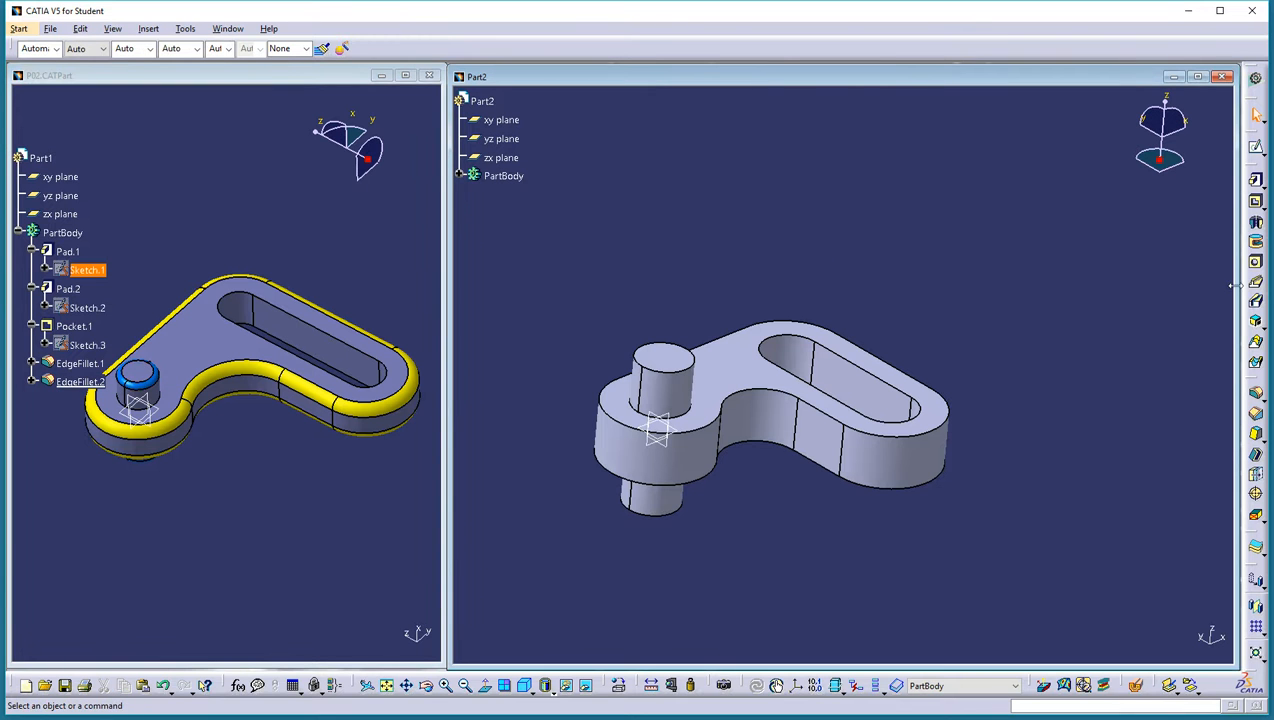
{"action": "left_click", "coordinate": [1256, 394]}
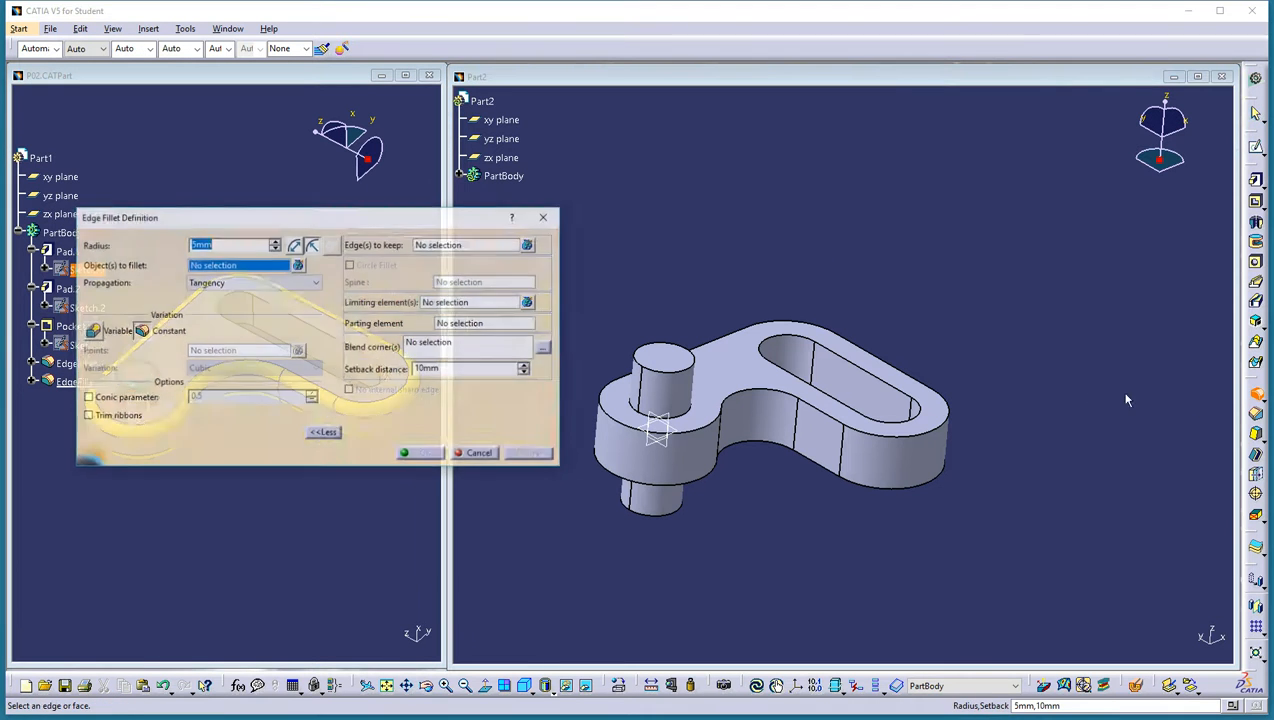
{"action": "left_click", "coordinate": [935, 425]}
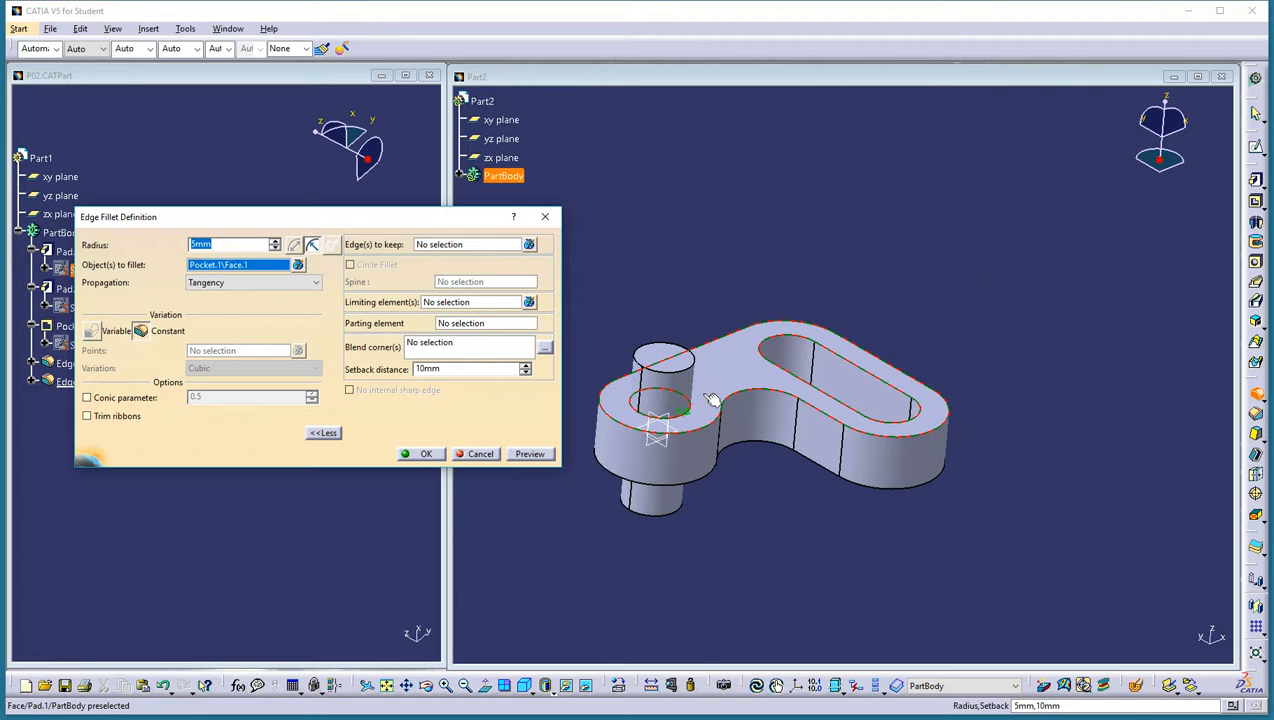
{"action": "left_click", "coordinate": [731, 360]}
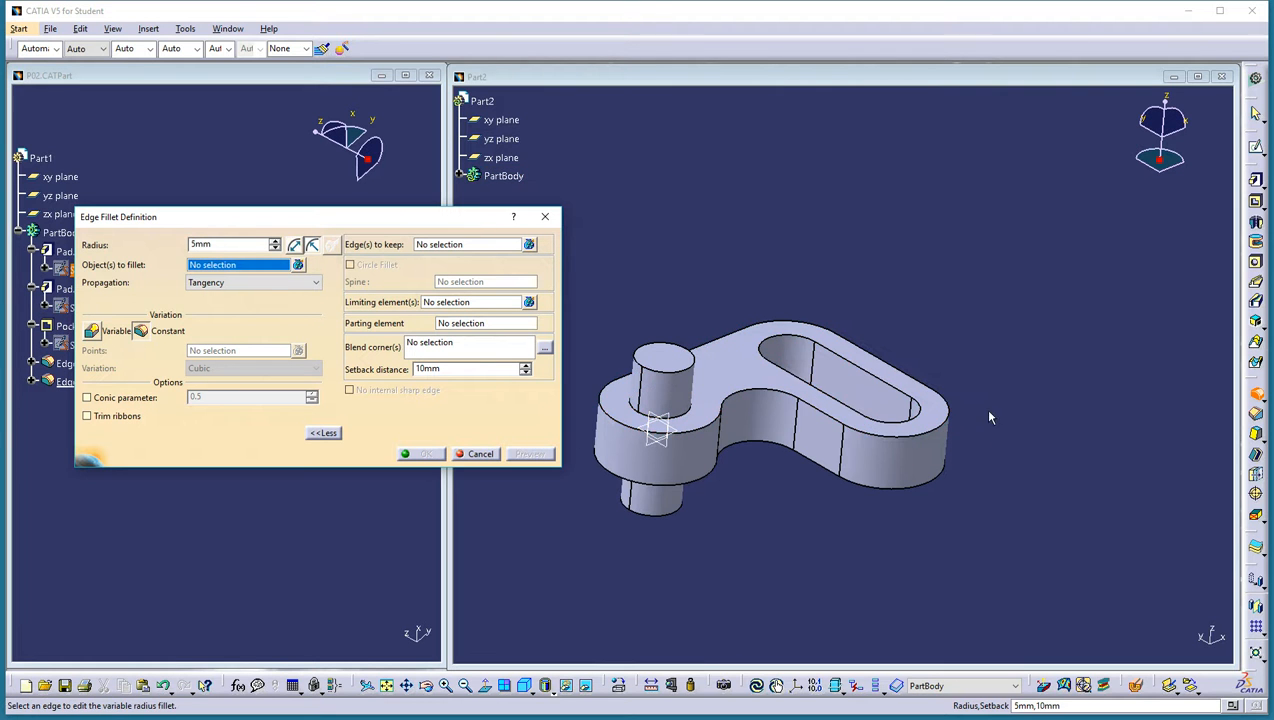
{"action": "left_click", "coordinate": [932, 431]}
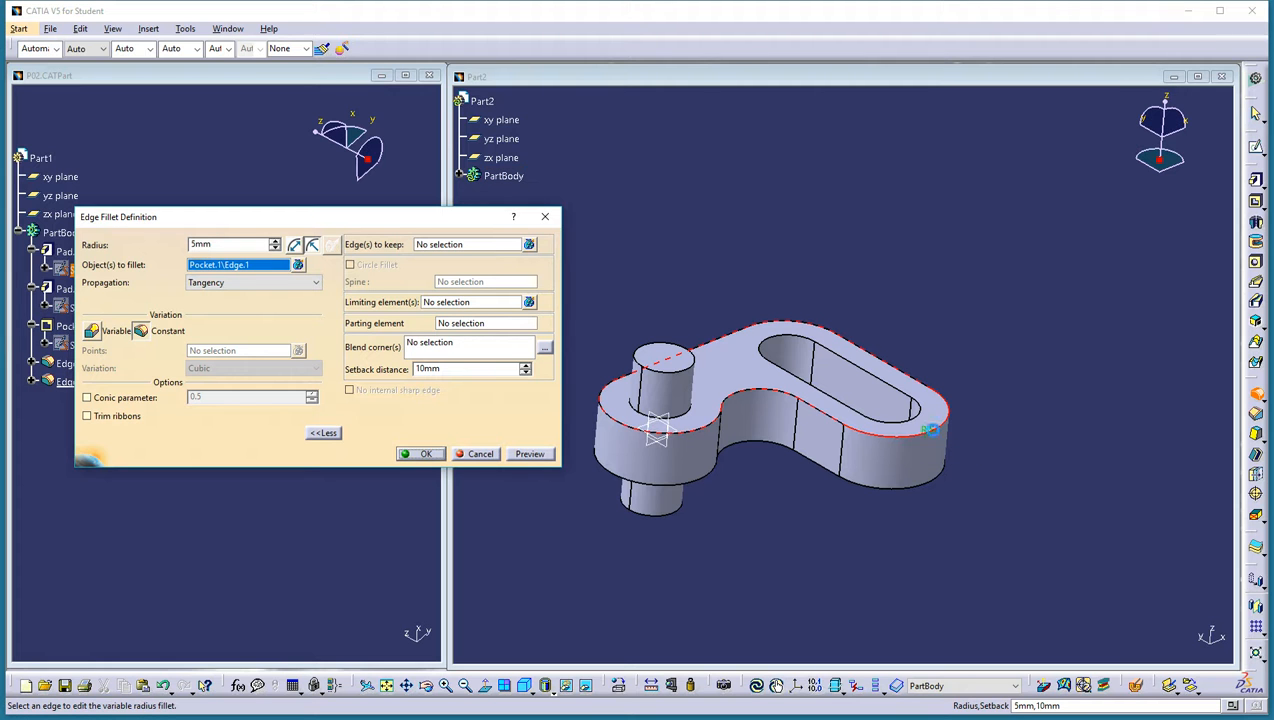
{"action": "left_click", "coordinate": [936, 488]}
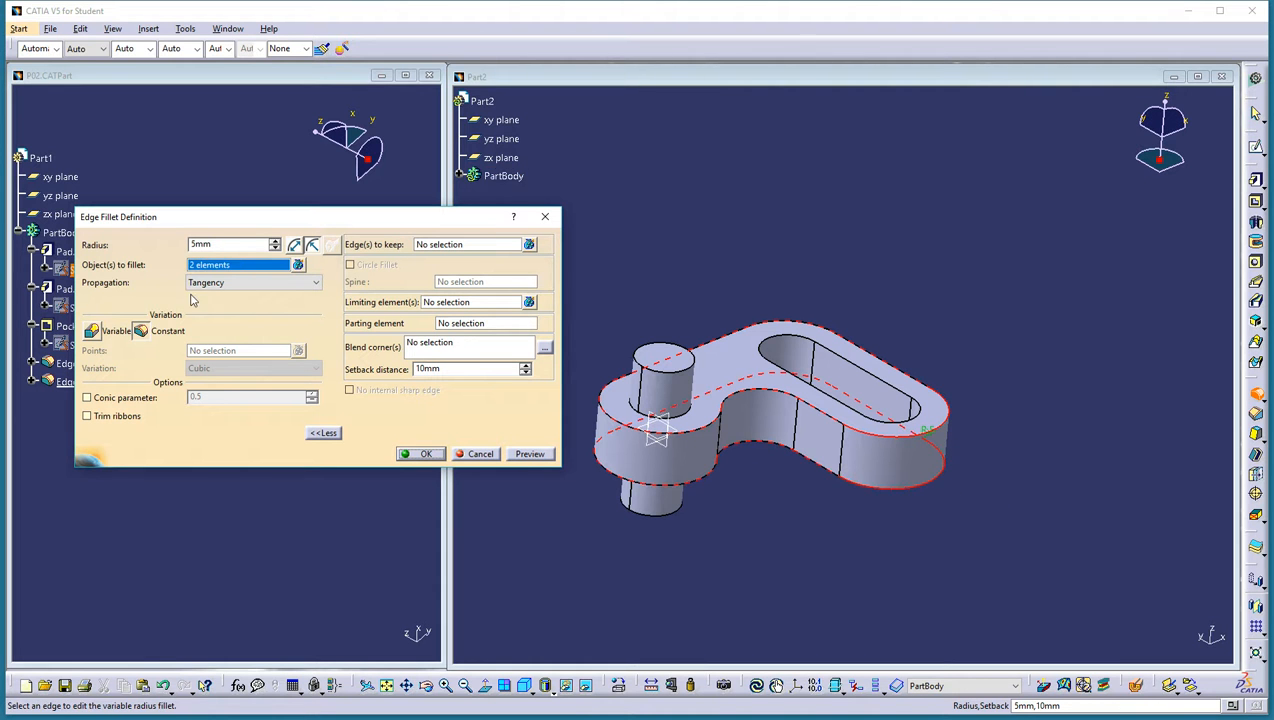
{"action": "left_click_drag", "start_coordinate": [214, 244], "coordinate": [170, 243]}
{"action": "type", "text": "10"}
{"action": "key", "text": "Return"}
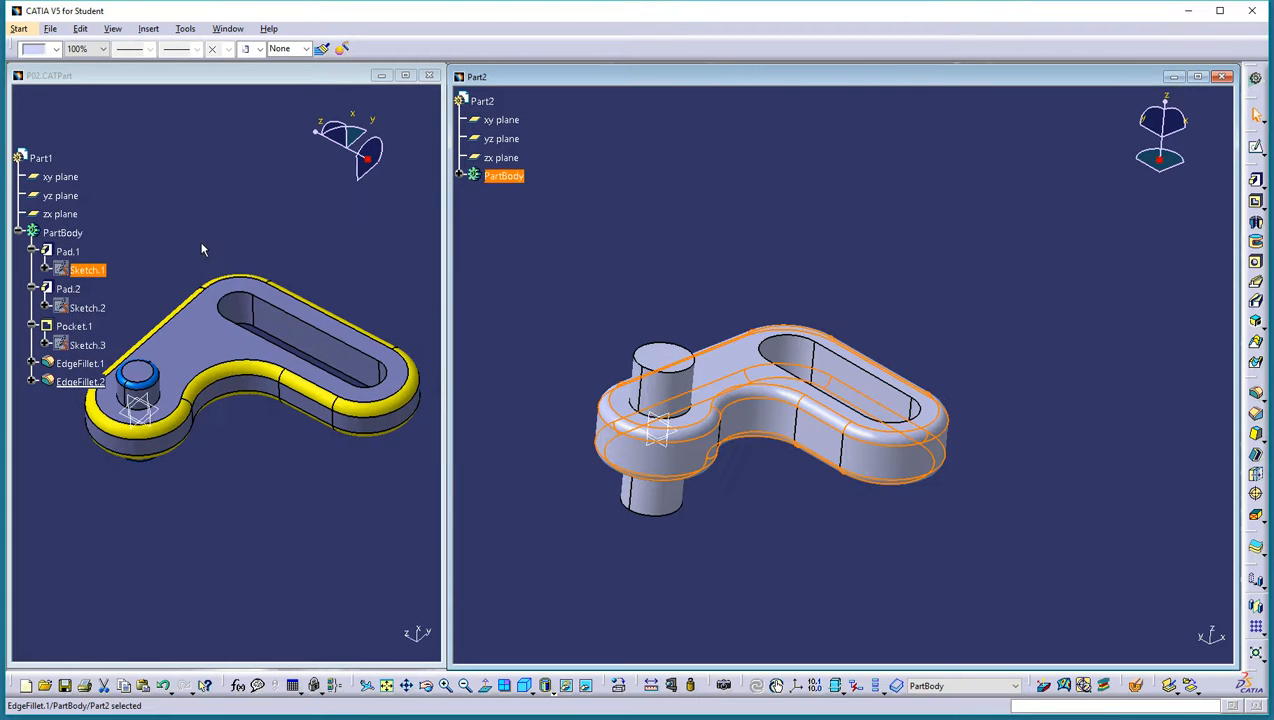
Color the new fillet around the lever's outer contour yellow and clear the selection
{"action": "left_click", "coordinate": [57, 49]}
{"action": "left_click", "coordinate": [45, 107]}
{"action": "left_click", "coordinate": [909, 268]}
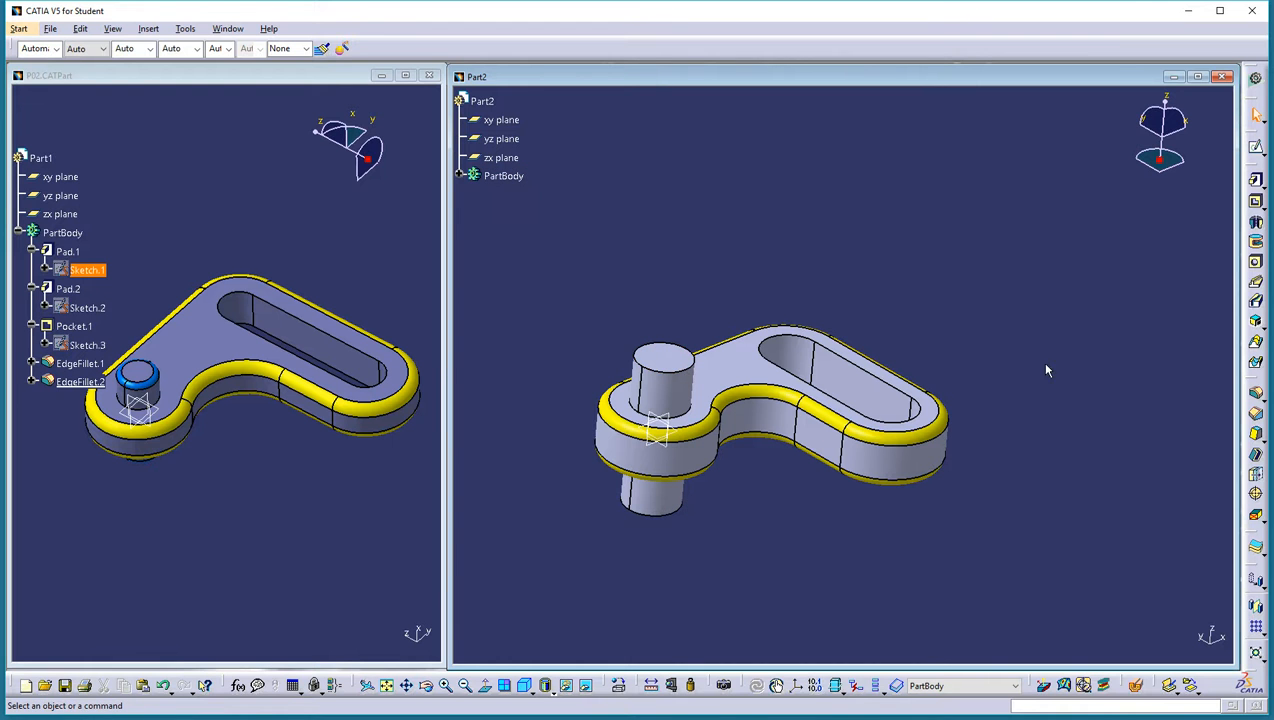
Apply an edge fillet to the circular edges at both ends of the cylindrical pin
{"action": "left_click", "coordinate": [1257, 395]}
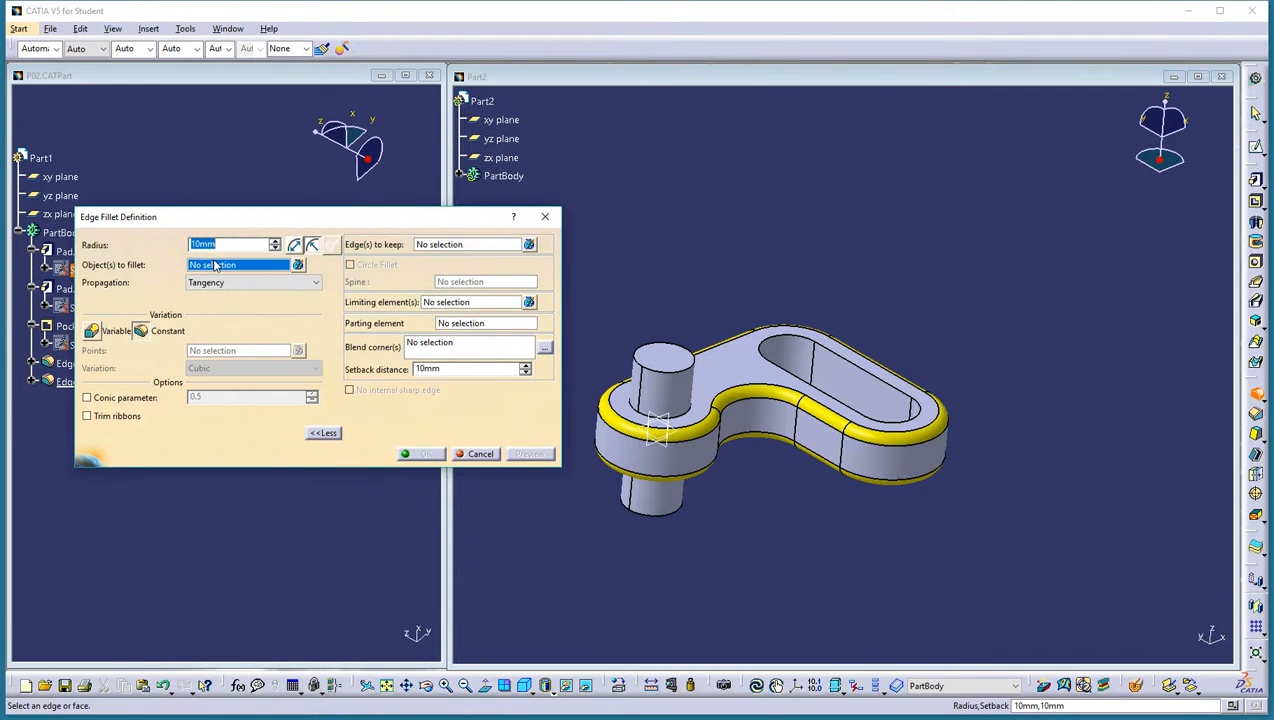
{"action": "left_click", "coordinate": [655, 511]}
{"action": "left_click", "coordinate": [680, 368]}
{"action": "left_click", "coordinate": [425, 454]}
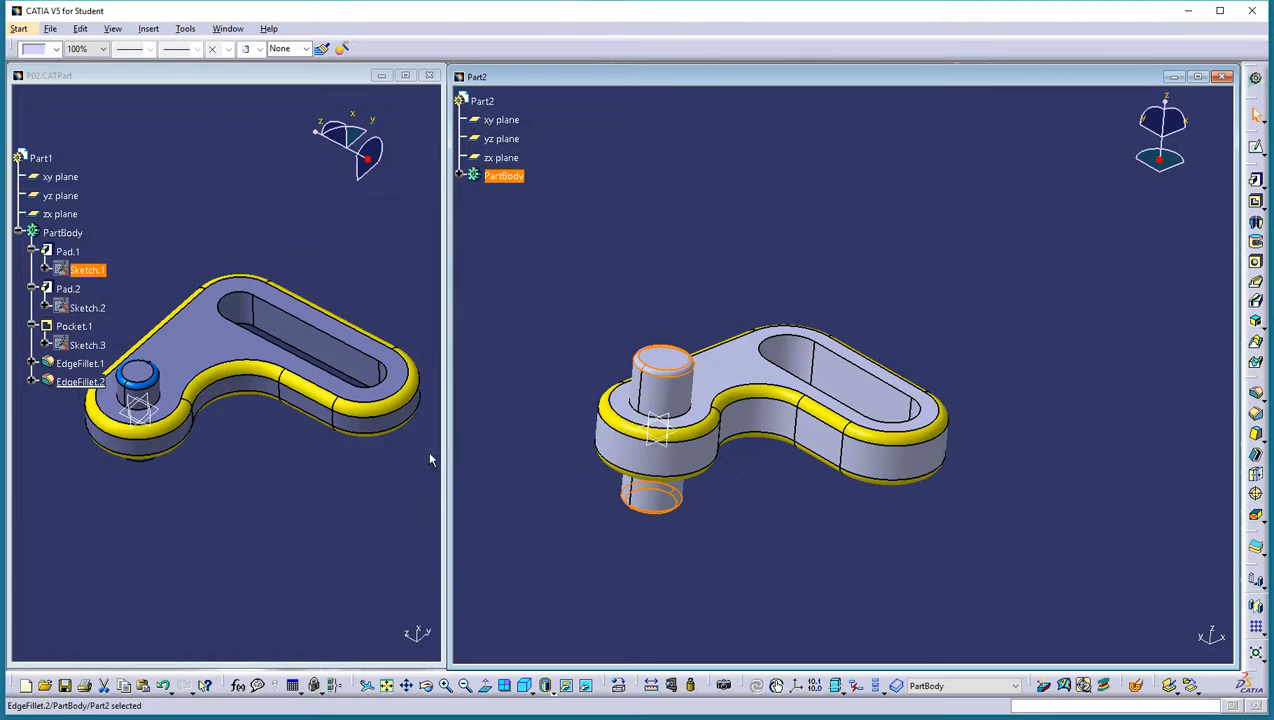
Color the fillets on the pin's ends blue and clear the selection
{"action": "left_click", "coordinate": [57, 50]}
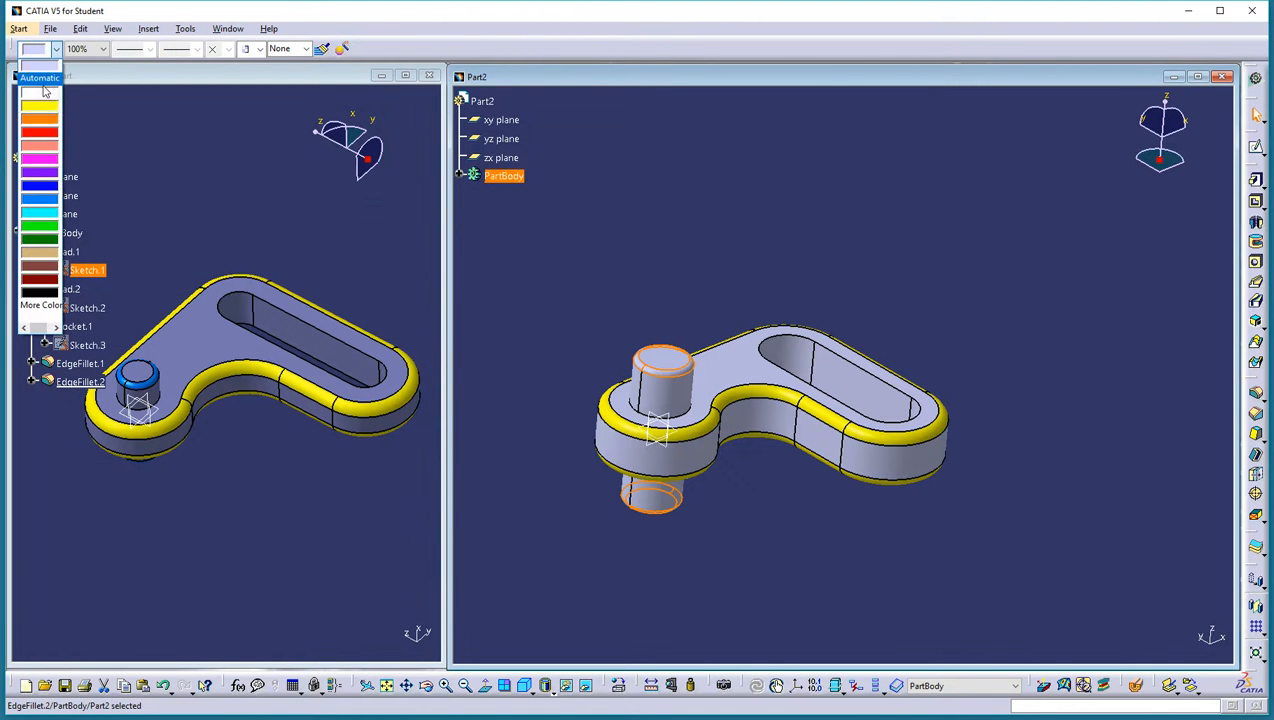
{"action": "left_click", "coordinate": [51, 205]}
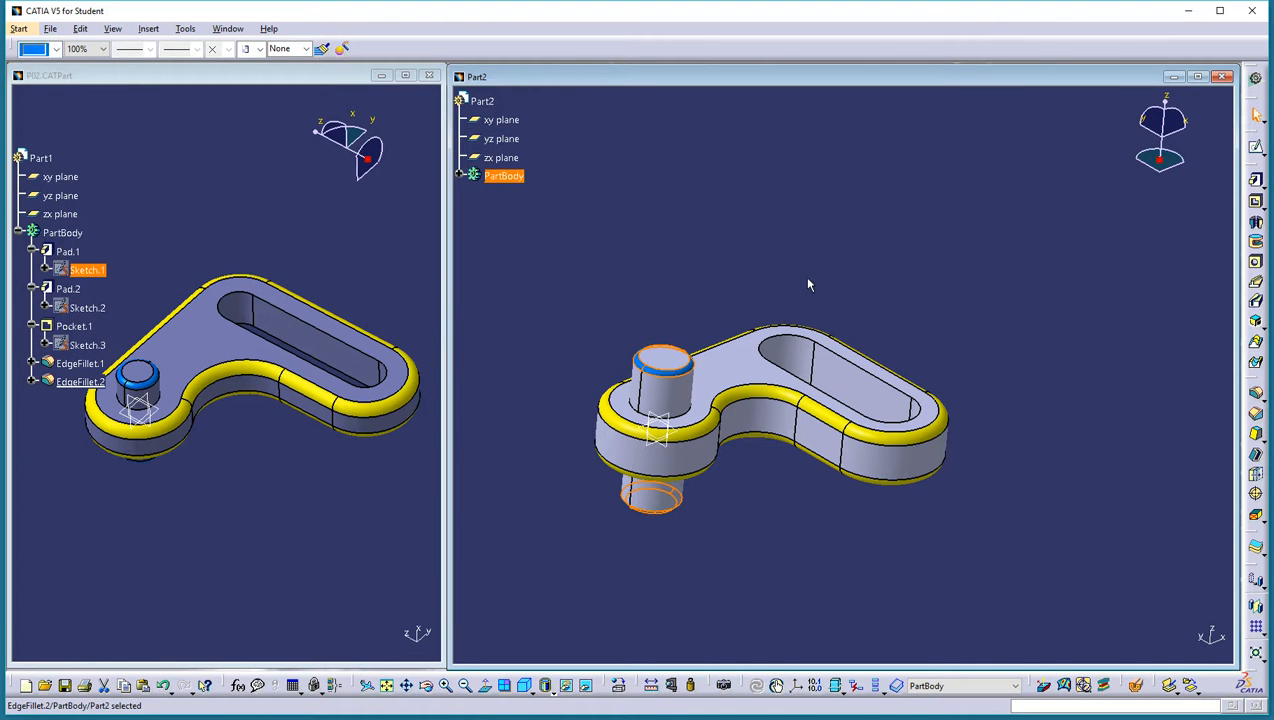
{"action": "left_click", "coordinate": [760, 293]}
{"action": "middle_click_drag", "start_coordinate": [820, 270], "coordinate": [705, 252]}
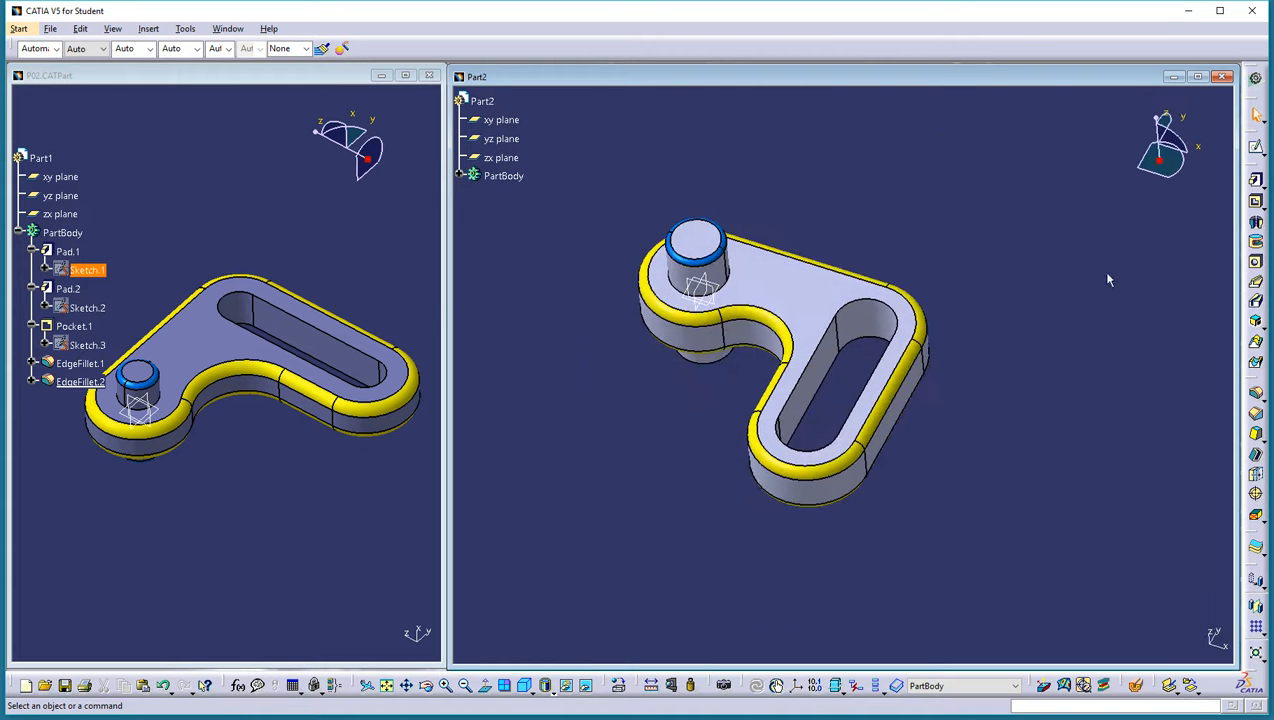